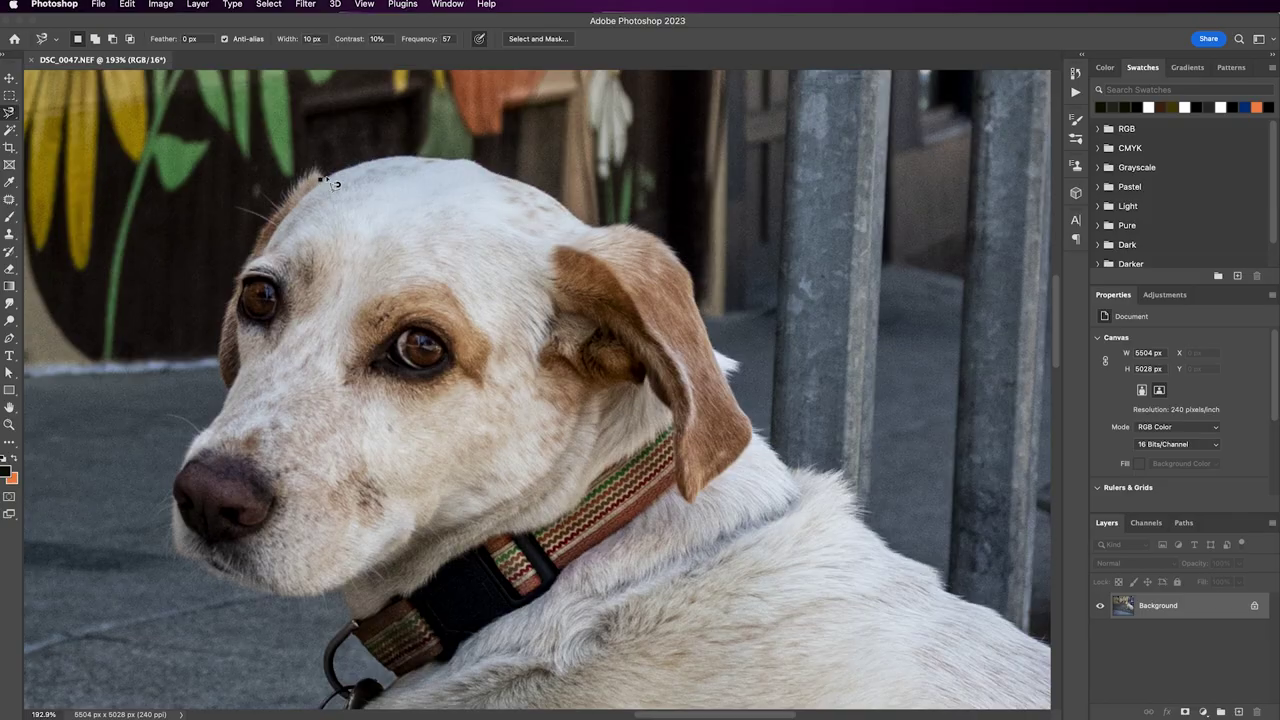
- Discard the traced outline and select the dog's white fur with the Magic Wand
key(Escape)
key(w)
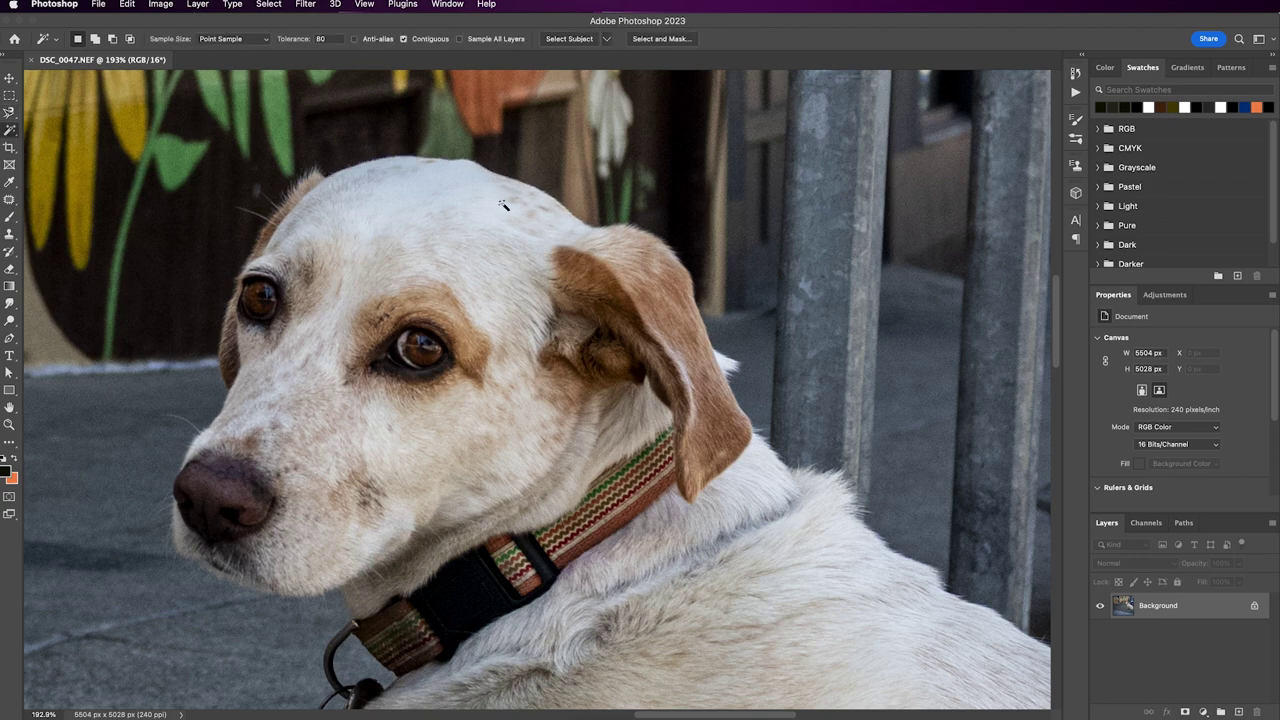
click(455, 475)
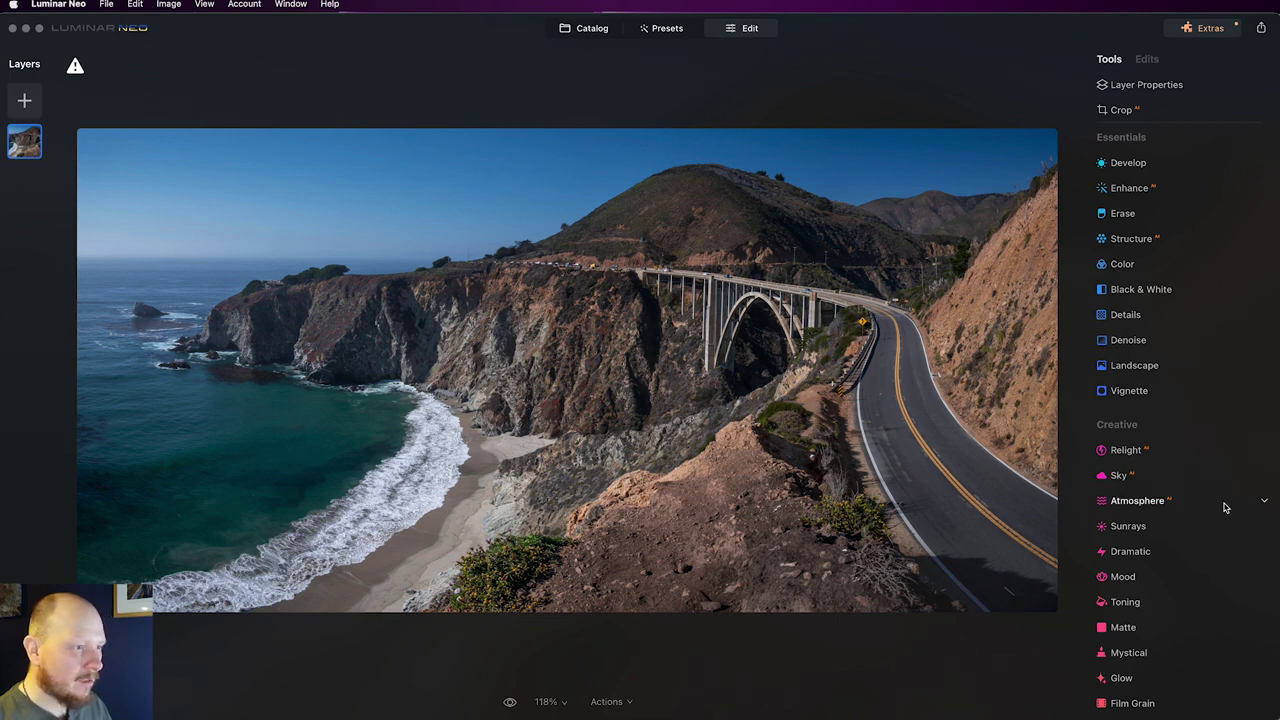
- Scroll the Luminar Neo Tools panel down to the Creative section
scroll(1149, 484, down, 3)
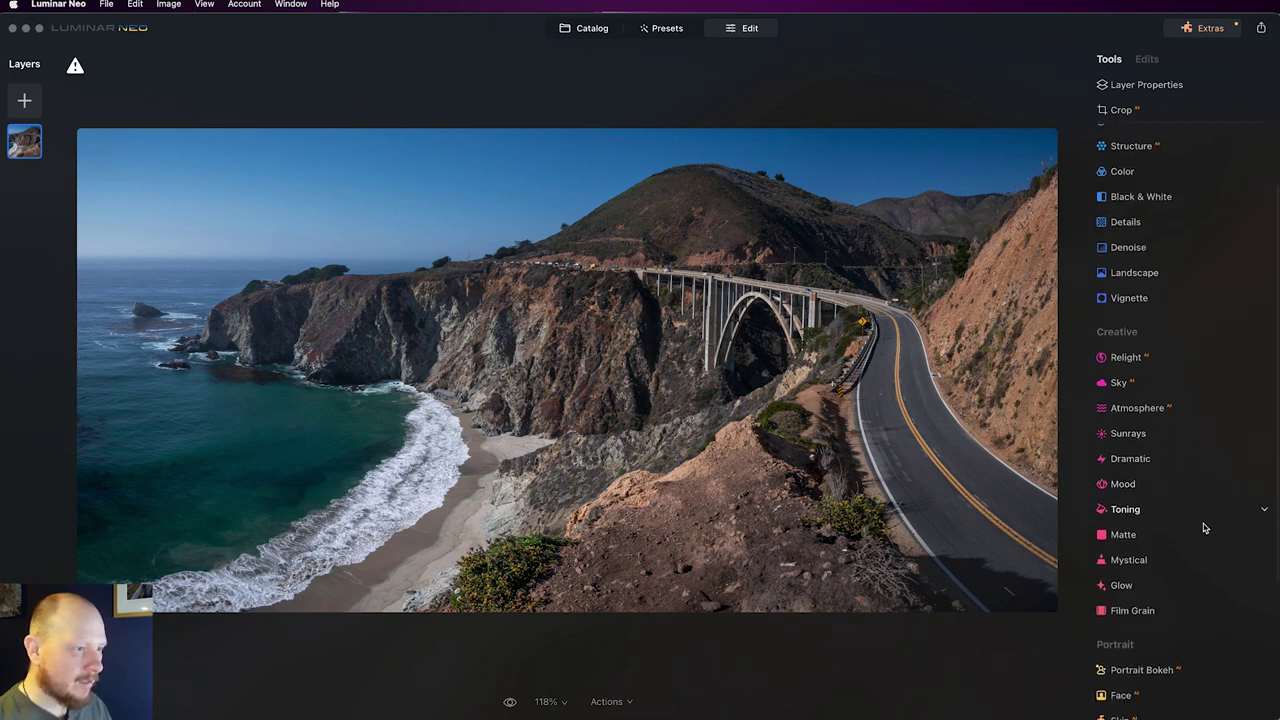
- Replace the sky with Blue Sky 1 in Sky AI and compare it against the original
click(1115, 383)
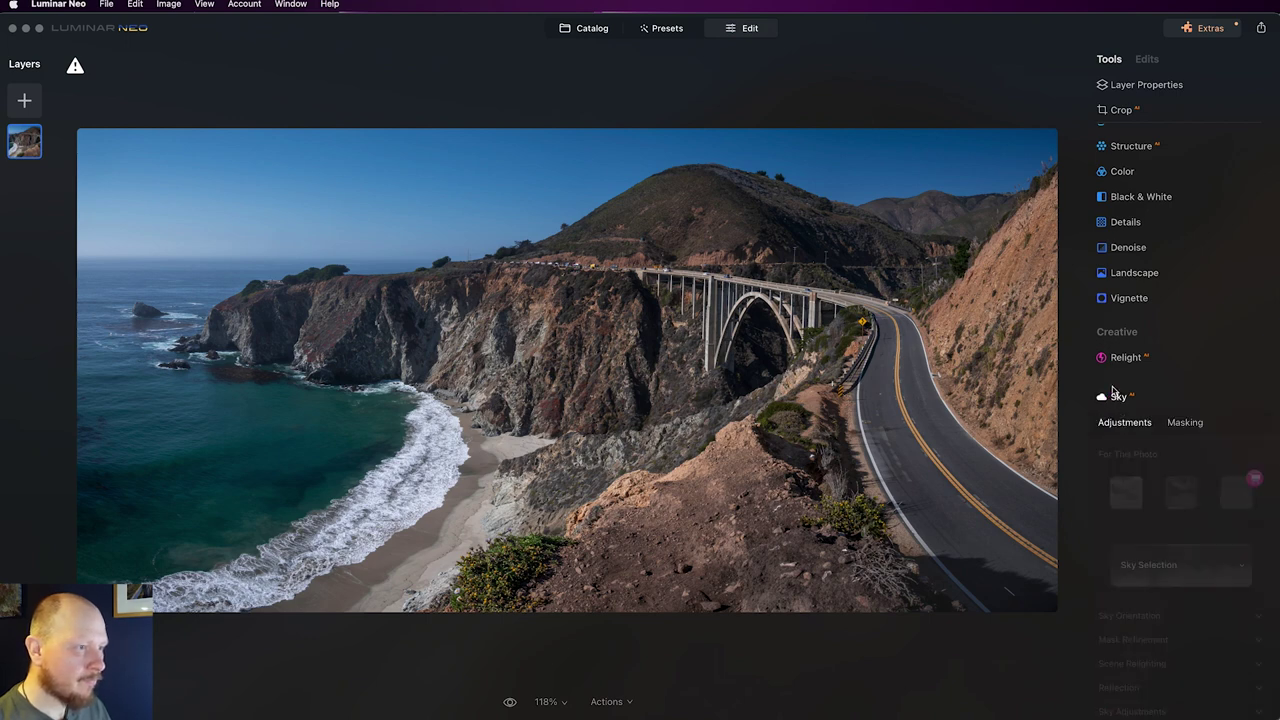
scroll(1161, 407, down, 2)
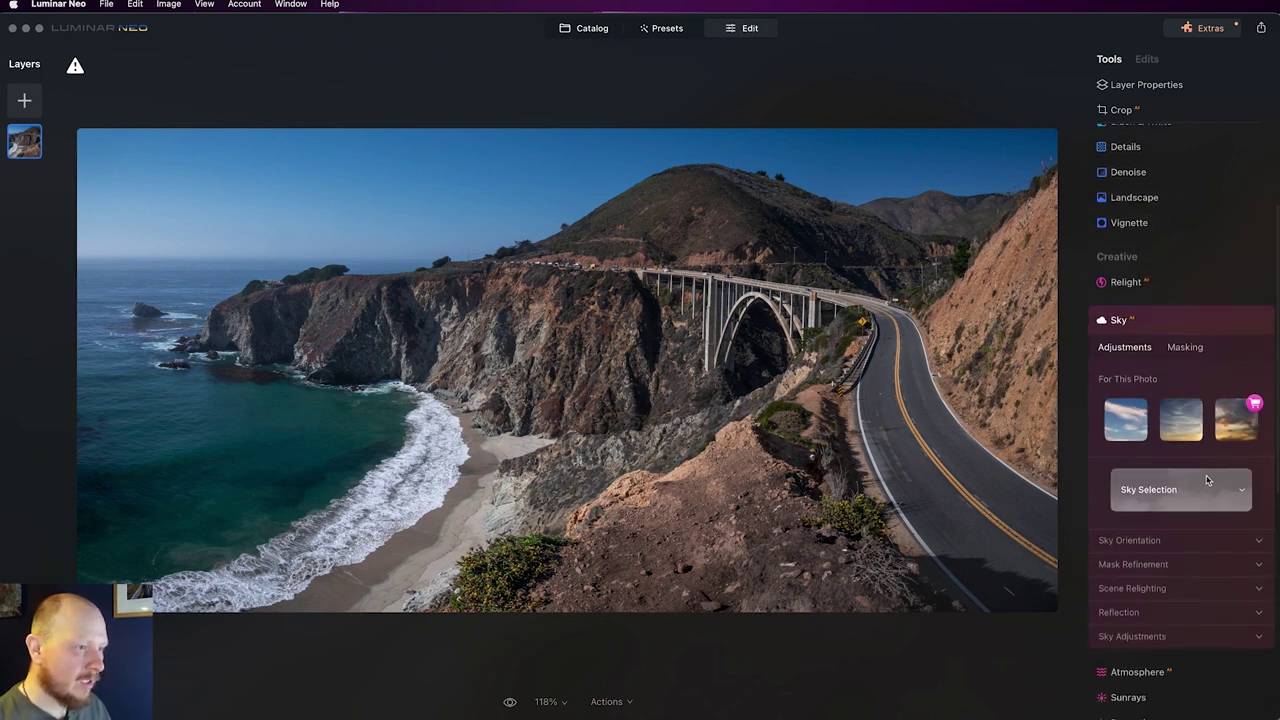
click(1210, 483)
click(1143, 577)
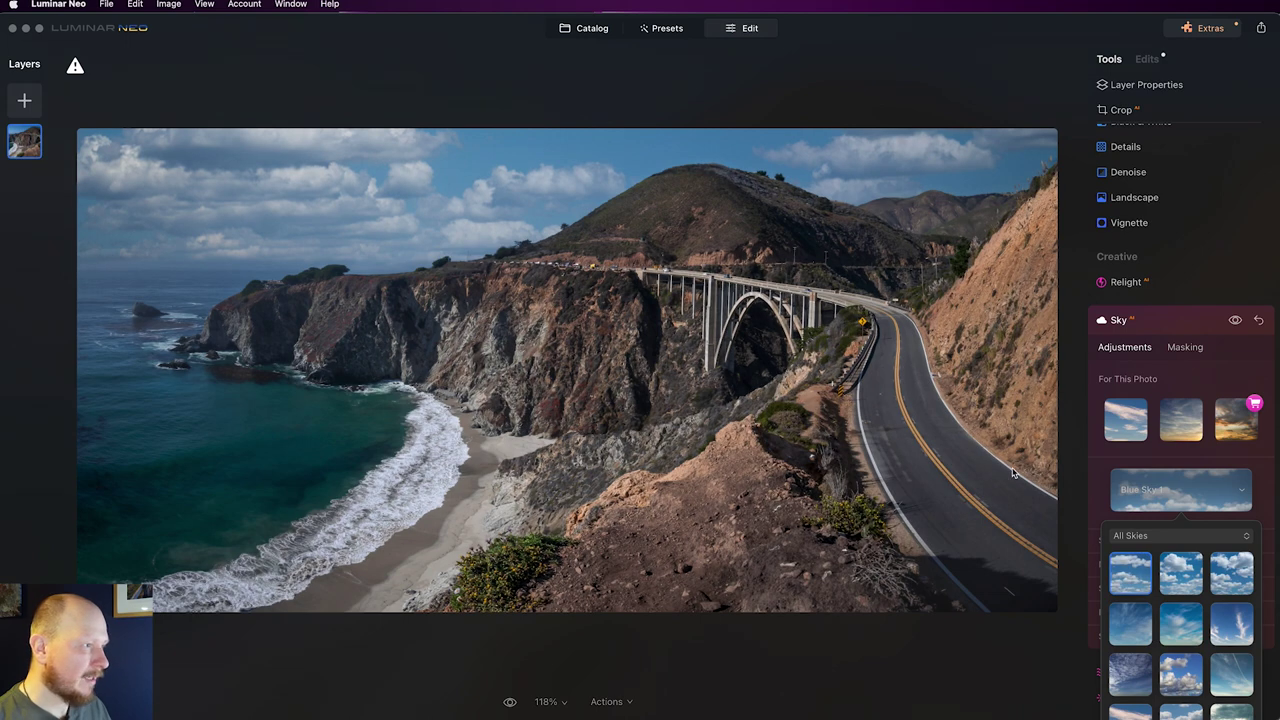
click(509, 704)
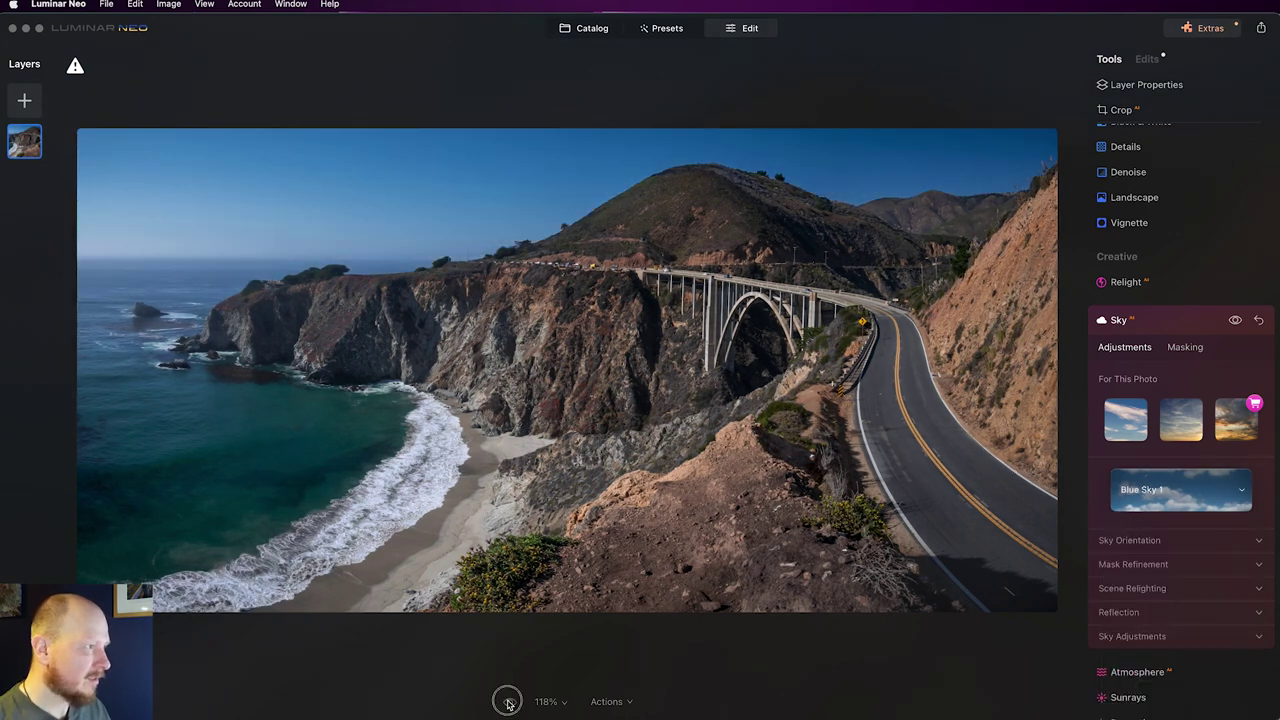
- Try Blue Sky 5, Blue Sky 6 and Dramatic Sky 6, settling on Dramatic Sunset 1
click(1190, 490)
scroll(1238, 582, down, 2)
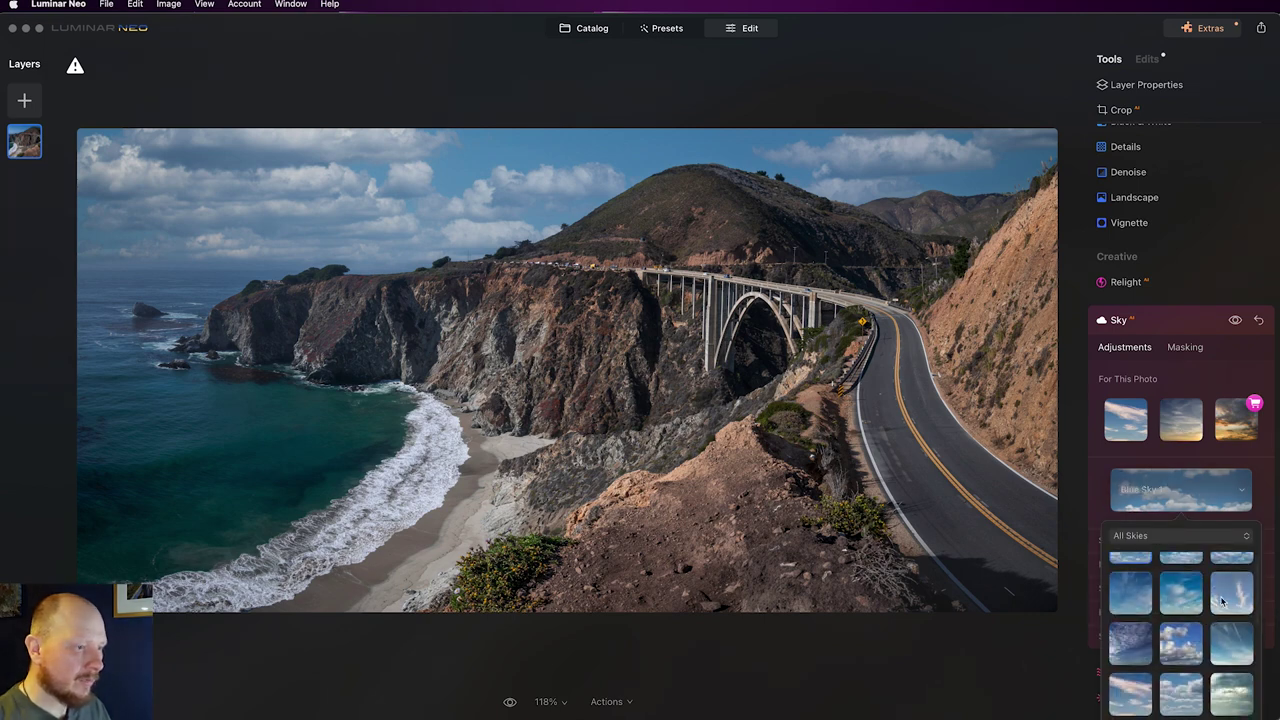
click(1175, 604)
click(1232, 601)
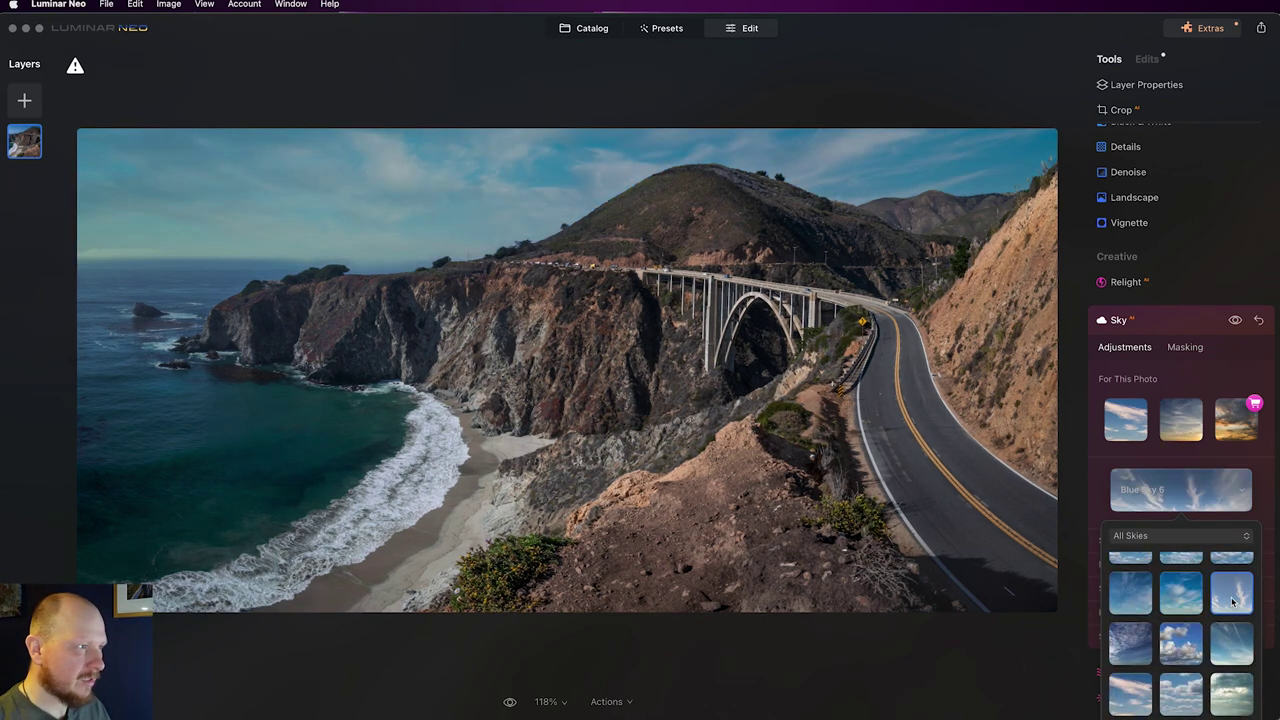
scroll(1222, 601, down, 8)
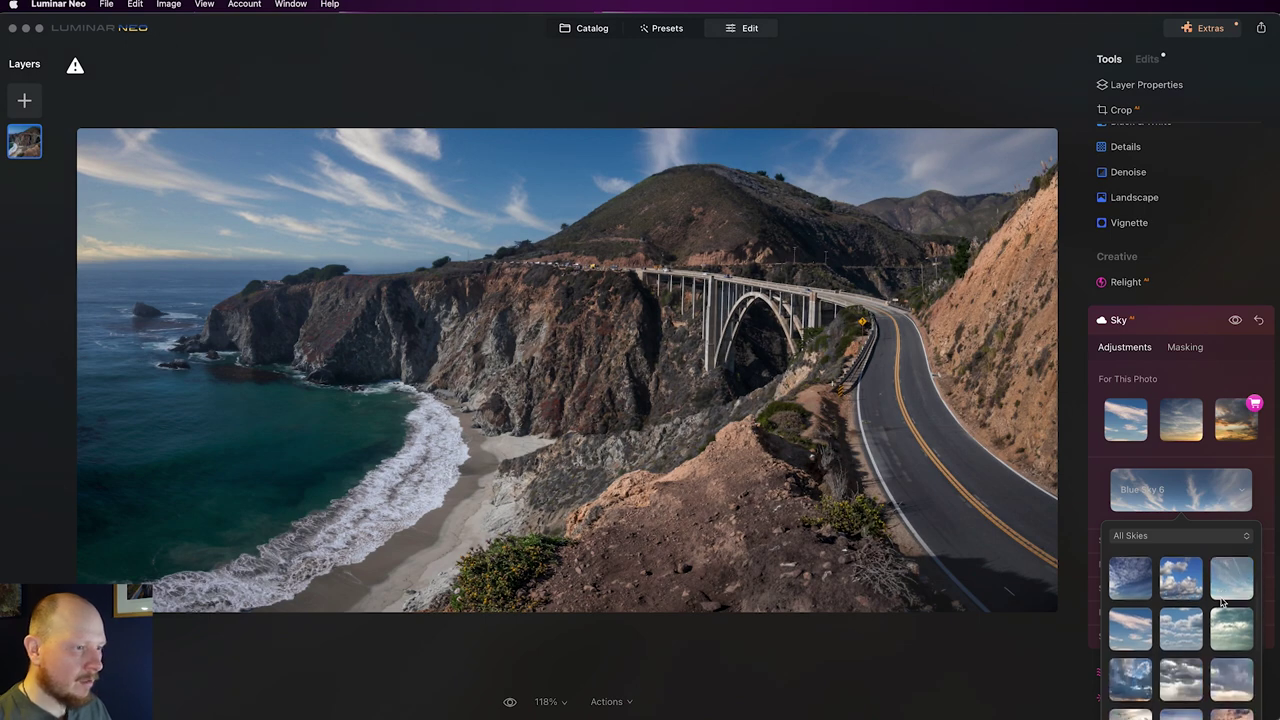
click(1183, 633)
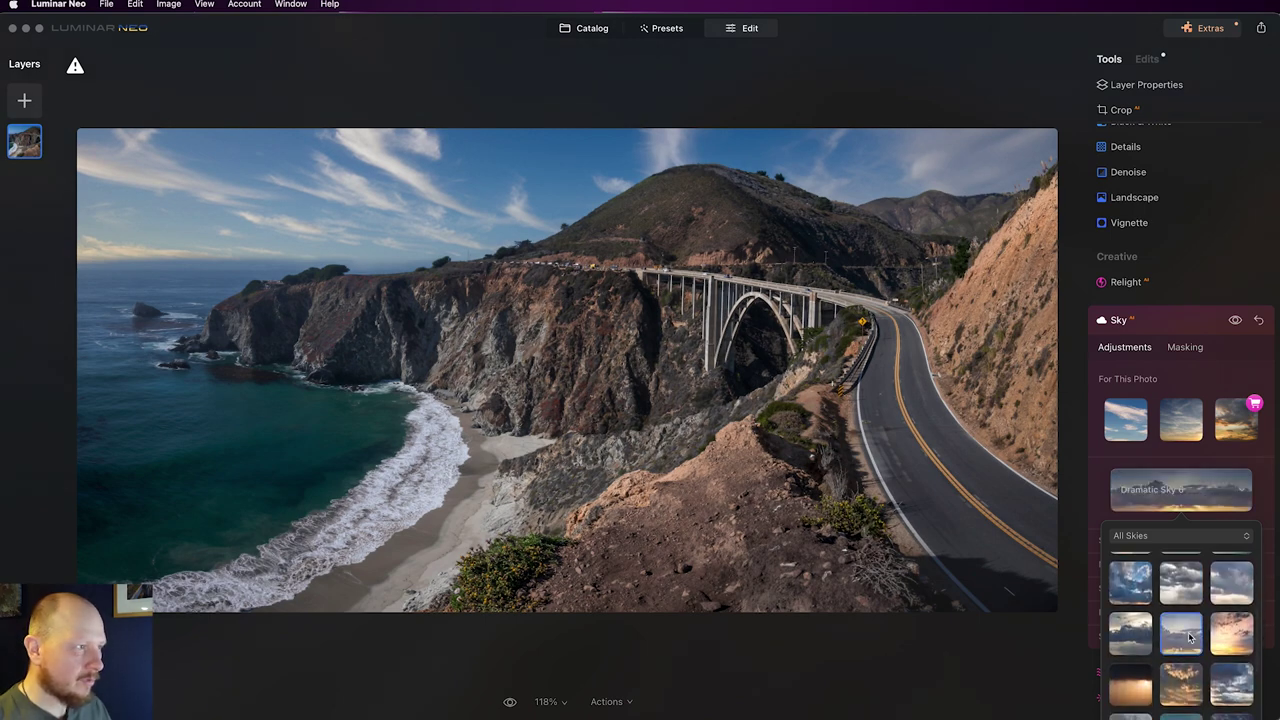
scroll(1150, 630, down, 2)
click(1141, 630)
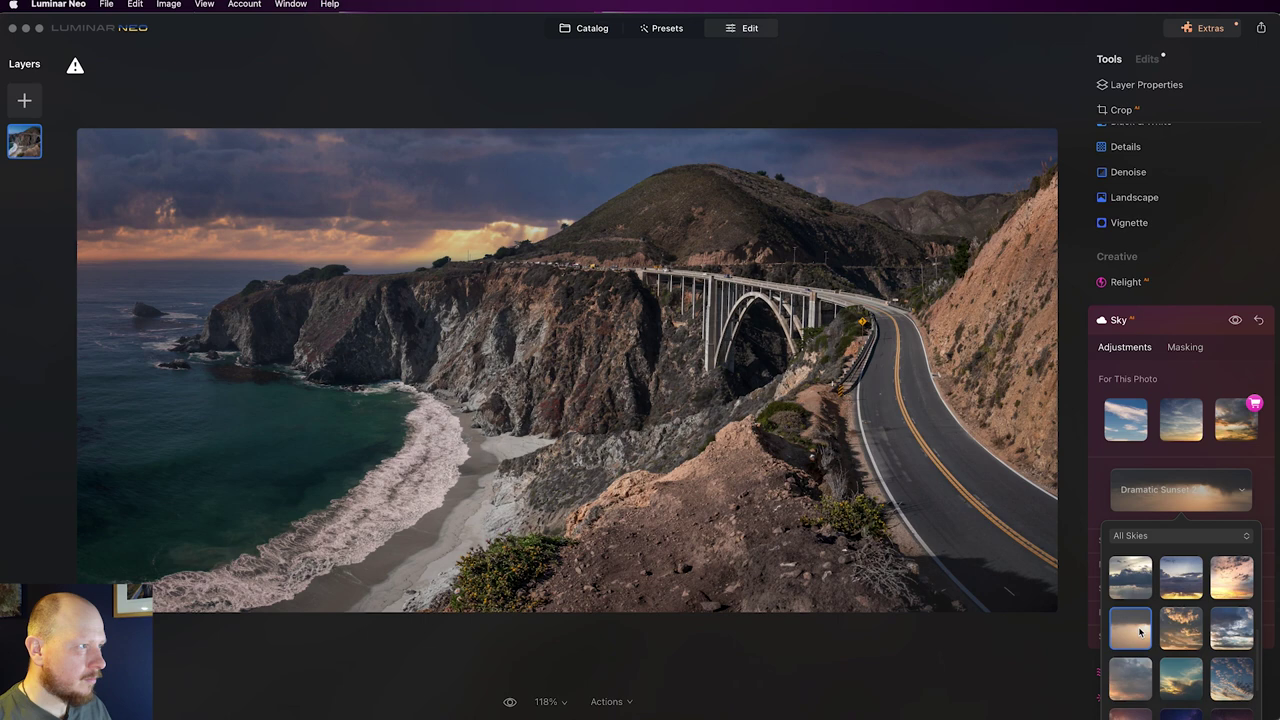
click(1188, 635)
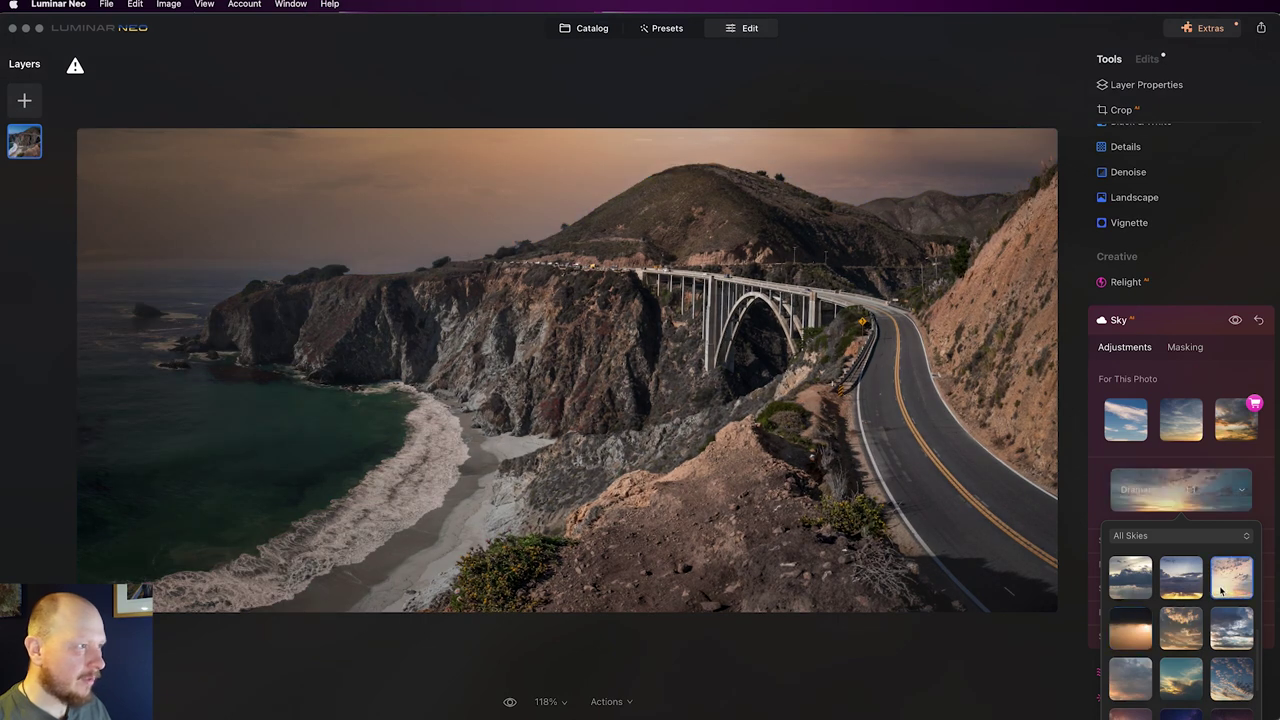
scroll(1209, 597, down, 1)
scroll(1209, 597, down, 1)
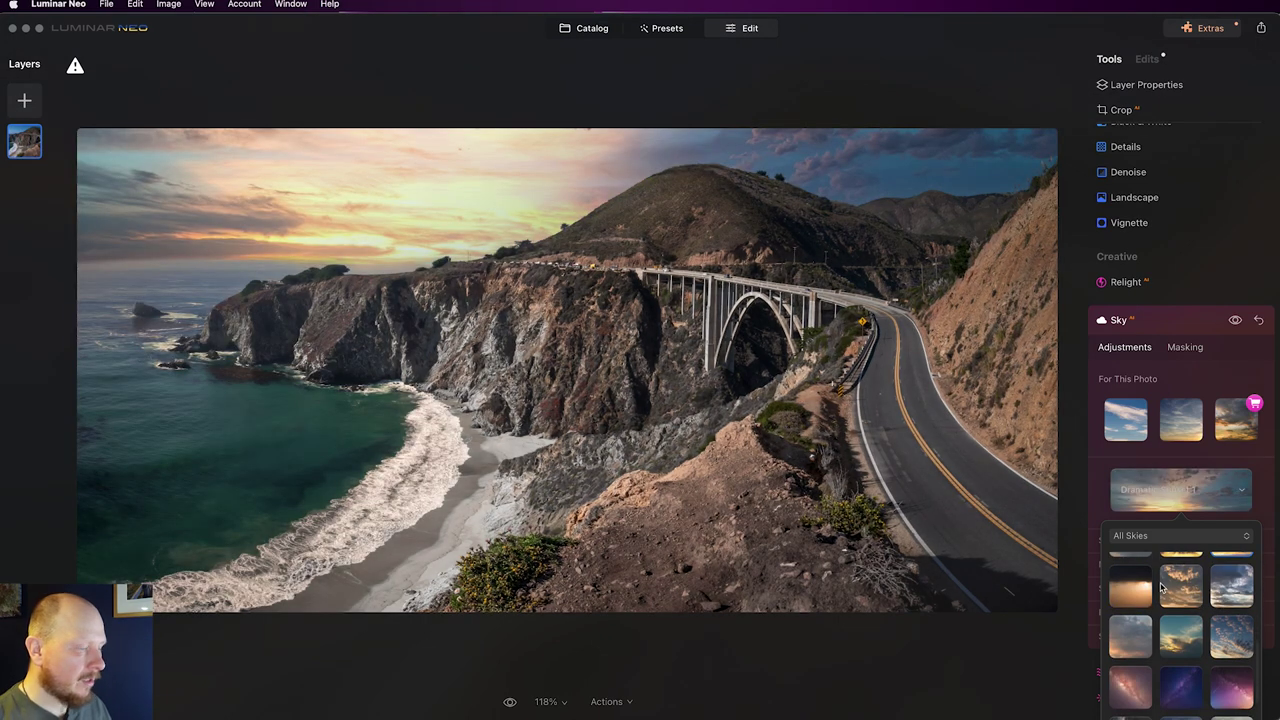
click(1262, 505)
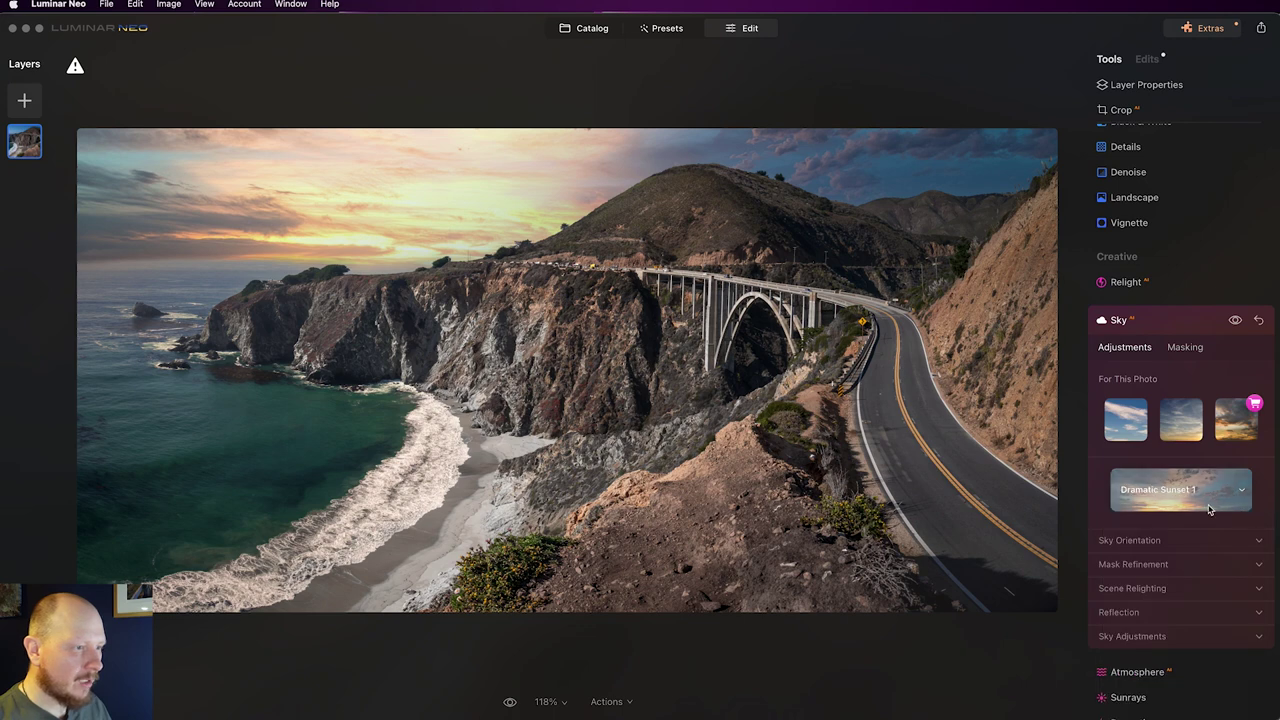
- Switch the sky to Sunset Clouds 2 and close the sky list
click(1231, 490)
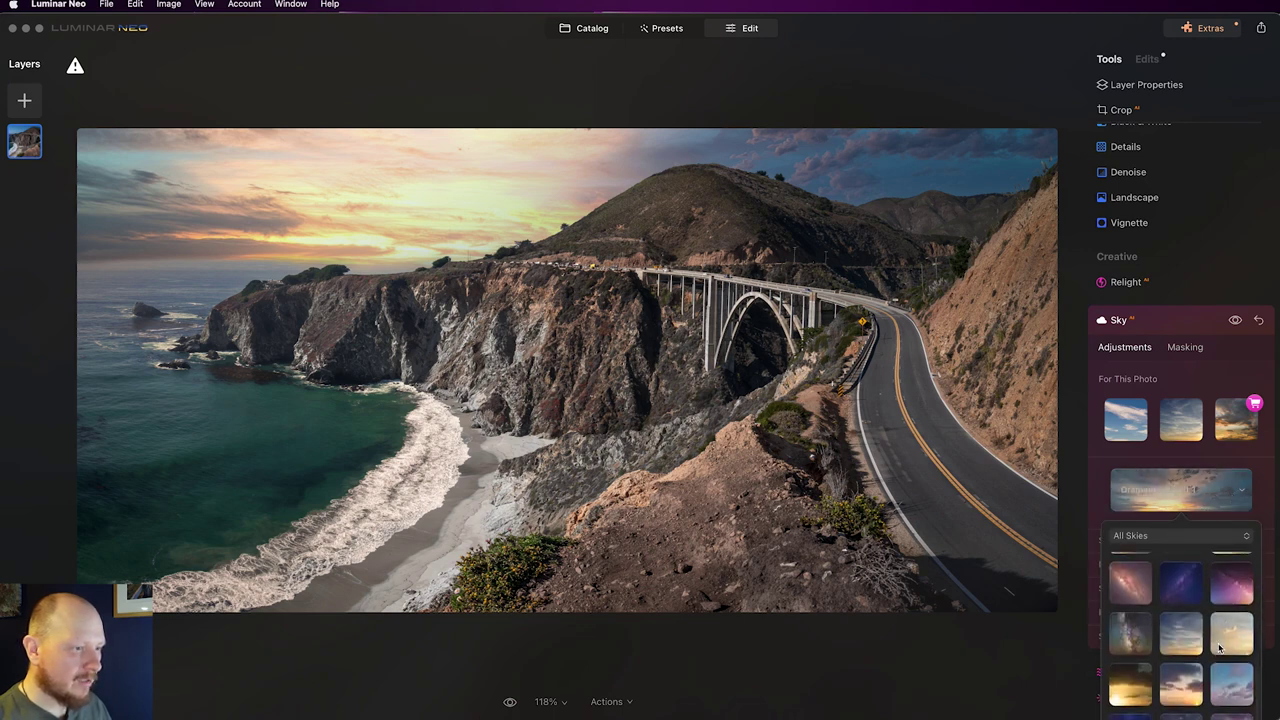
click(1132, 675)
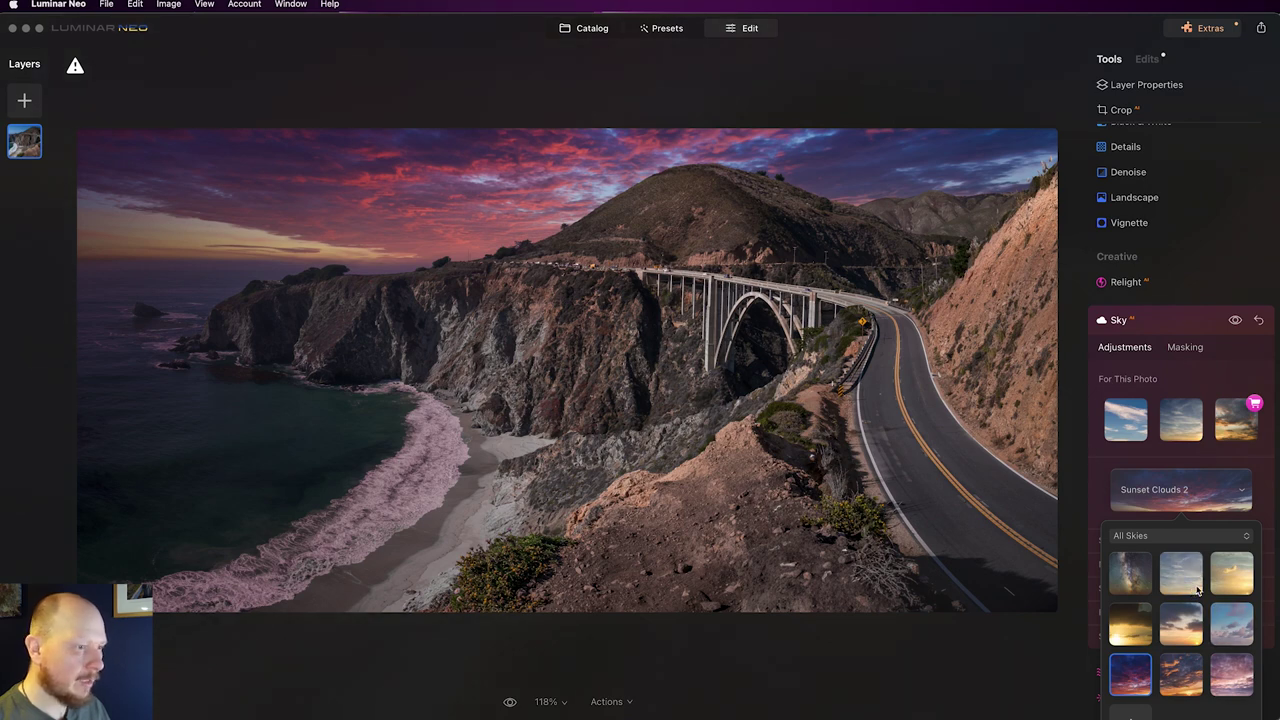
click(1263, 512)
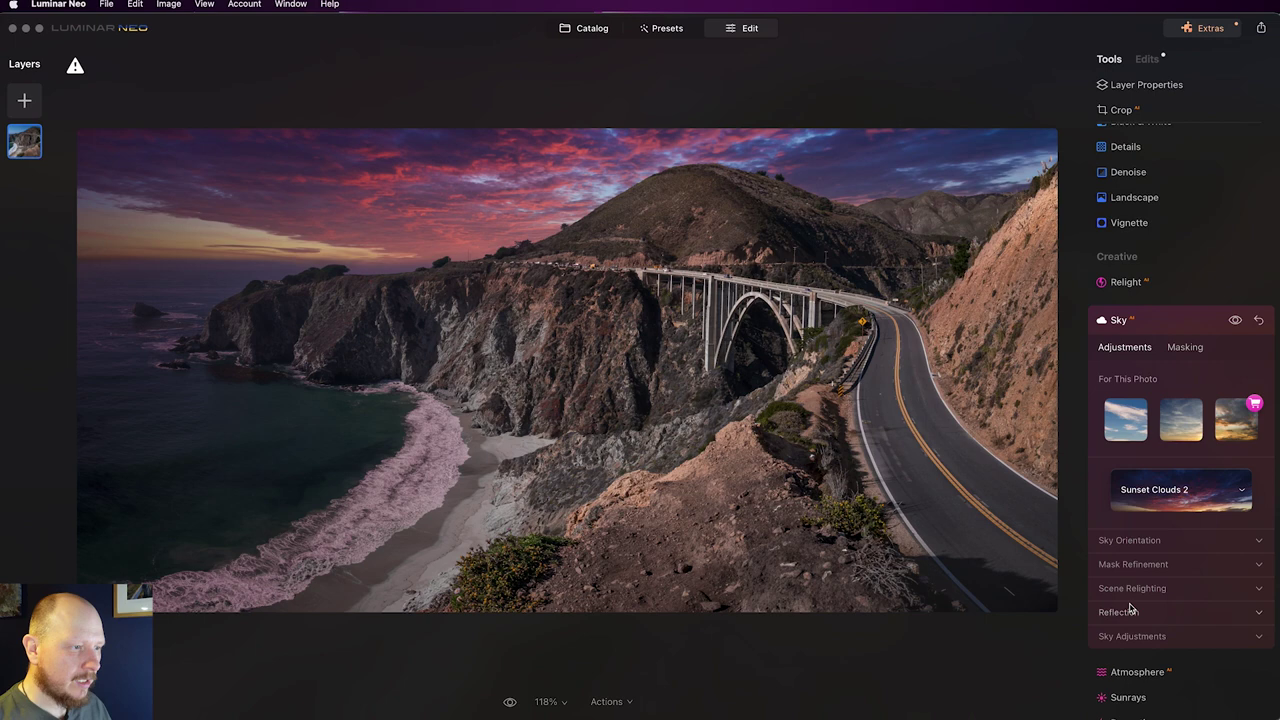
- Set Scene Relighting to Relight Strength 56 and Relight Saturation 31, comparing with the original
click(1183, 594)
scroll(1200, 570, down, 2)
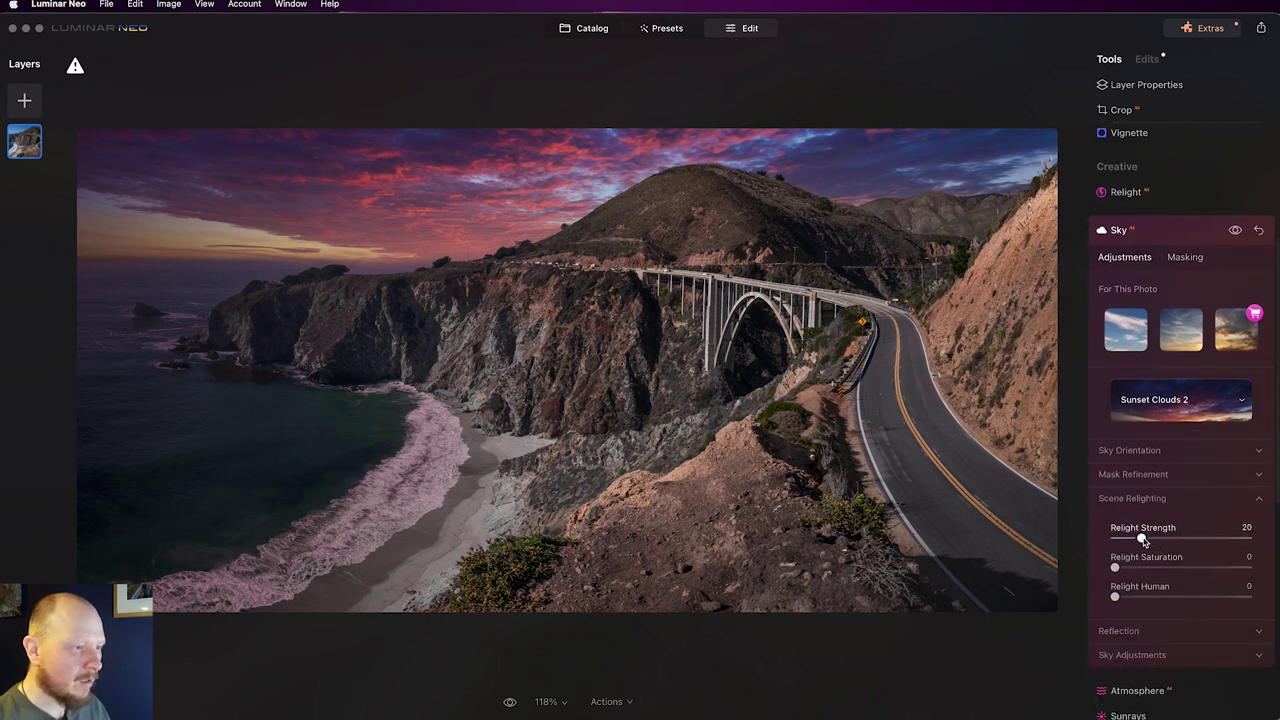
drag(1143, 540, 1198, 541)
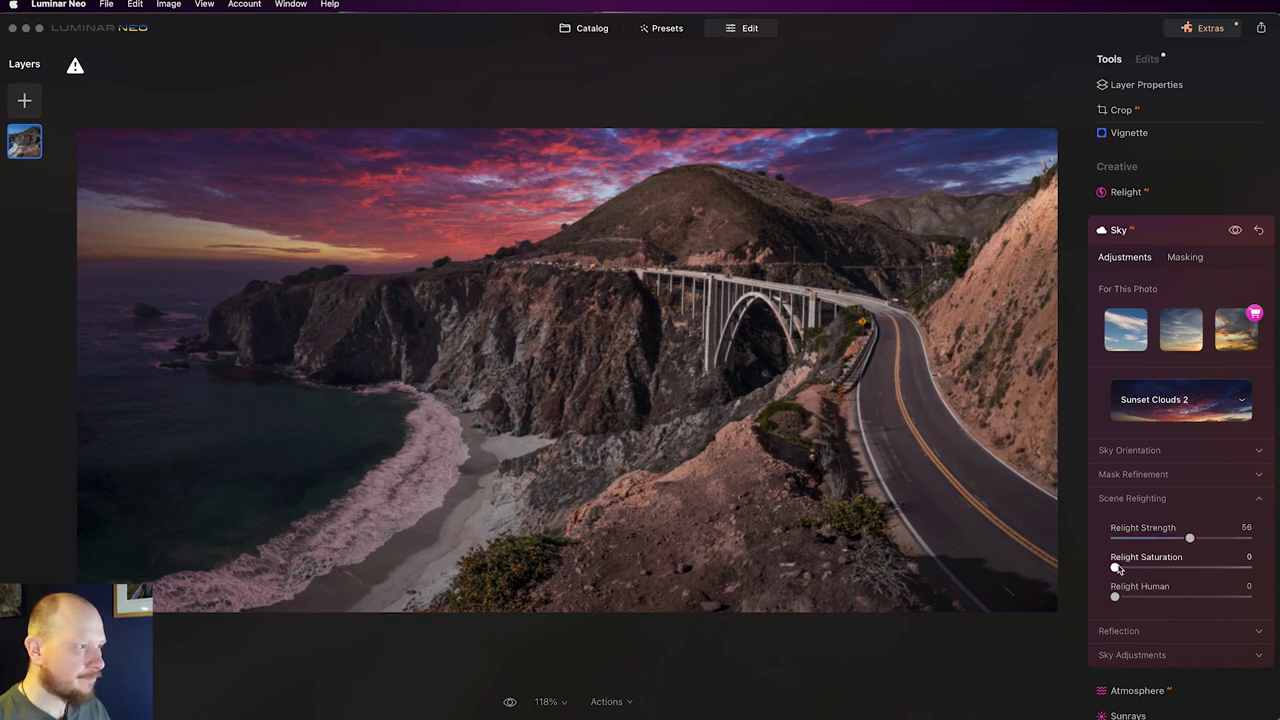
drag(1117, 568, 1156, 568)
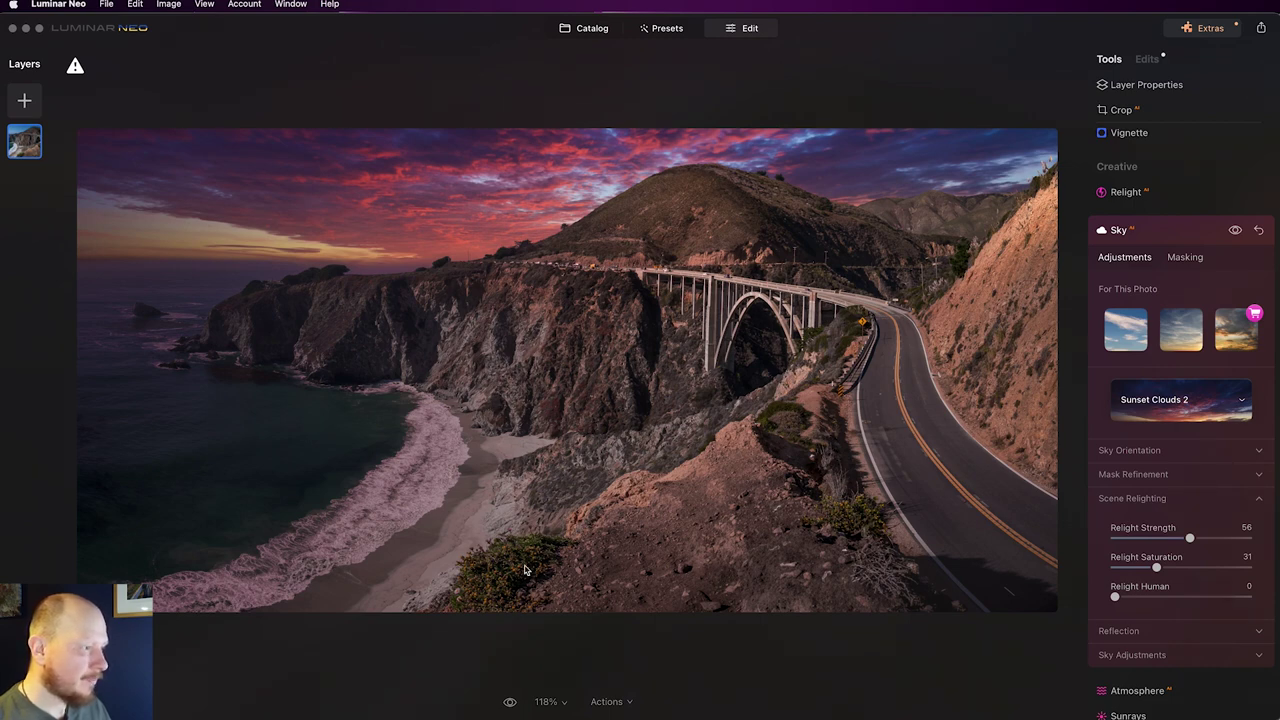
click(509, 703)
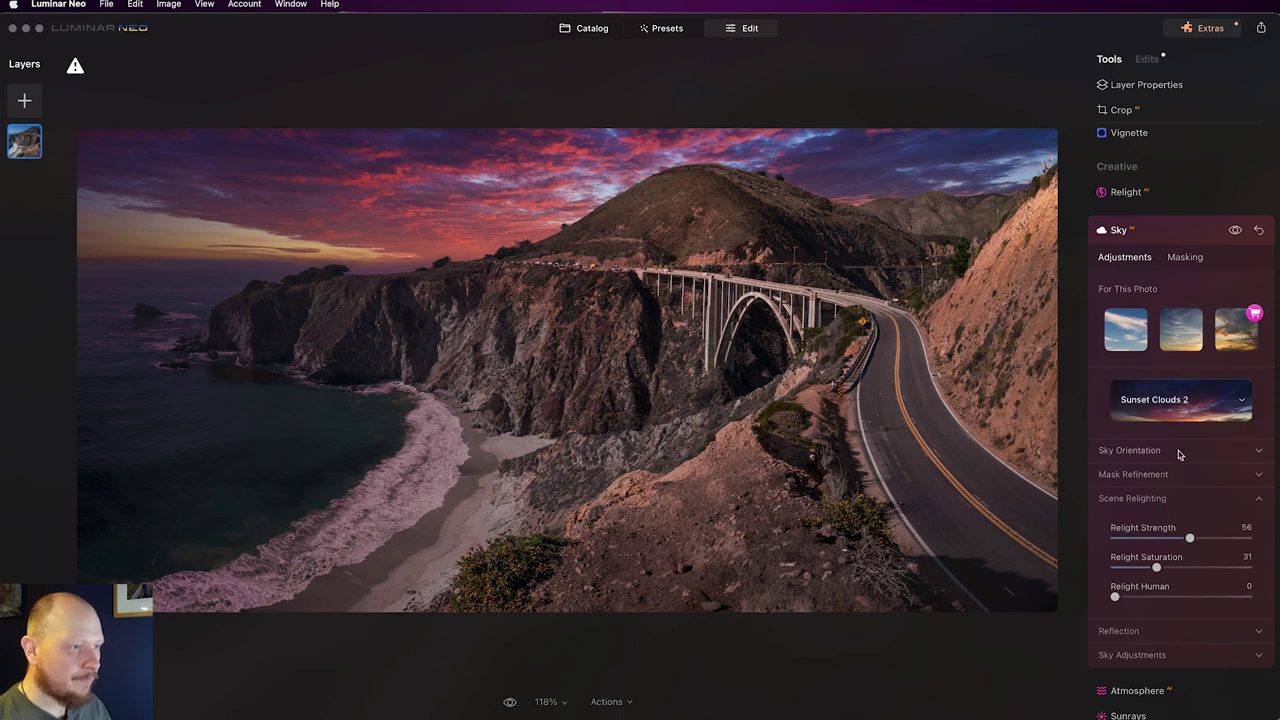
click(1242, 400)
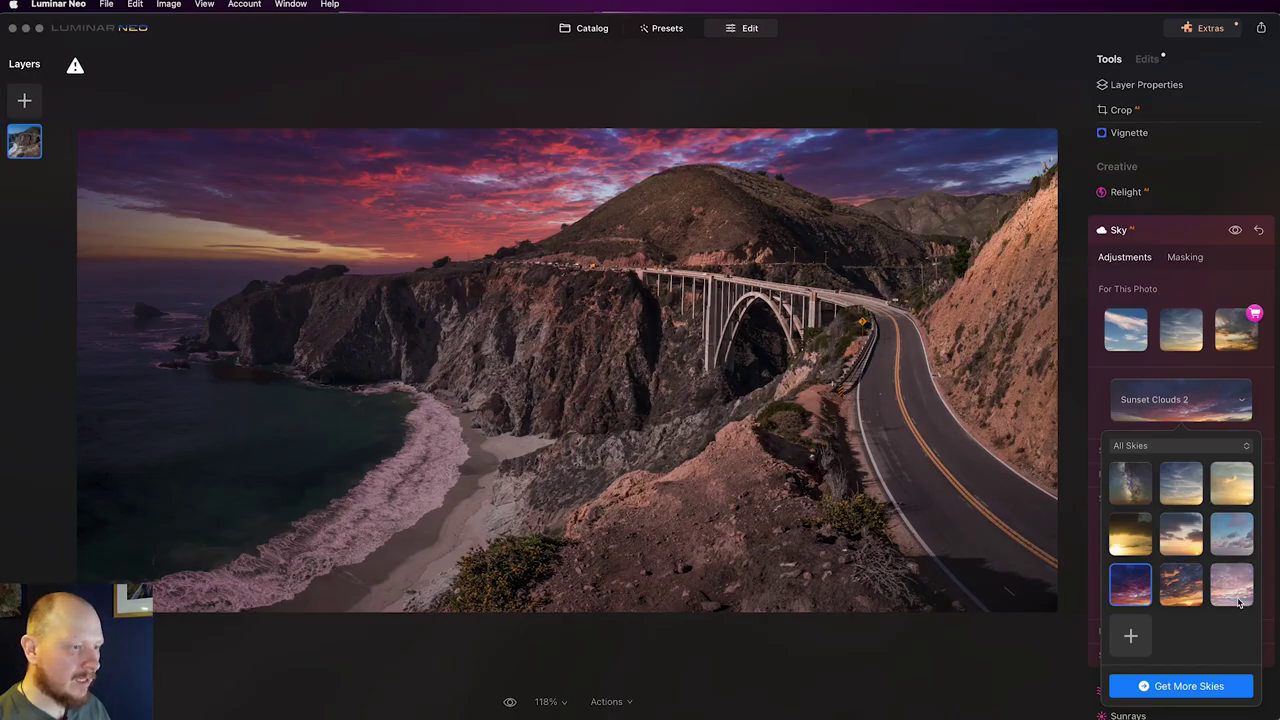
- Apply the custom 20230122-DSC_2924-Edit sky and set Sky Orientation's Horizon Position to 3
click(1239, 601)
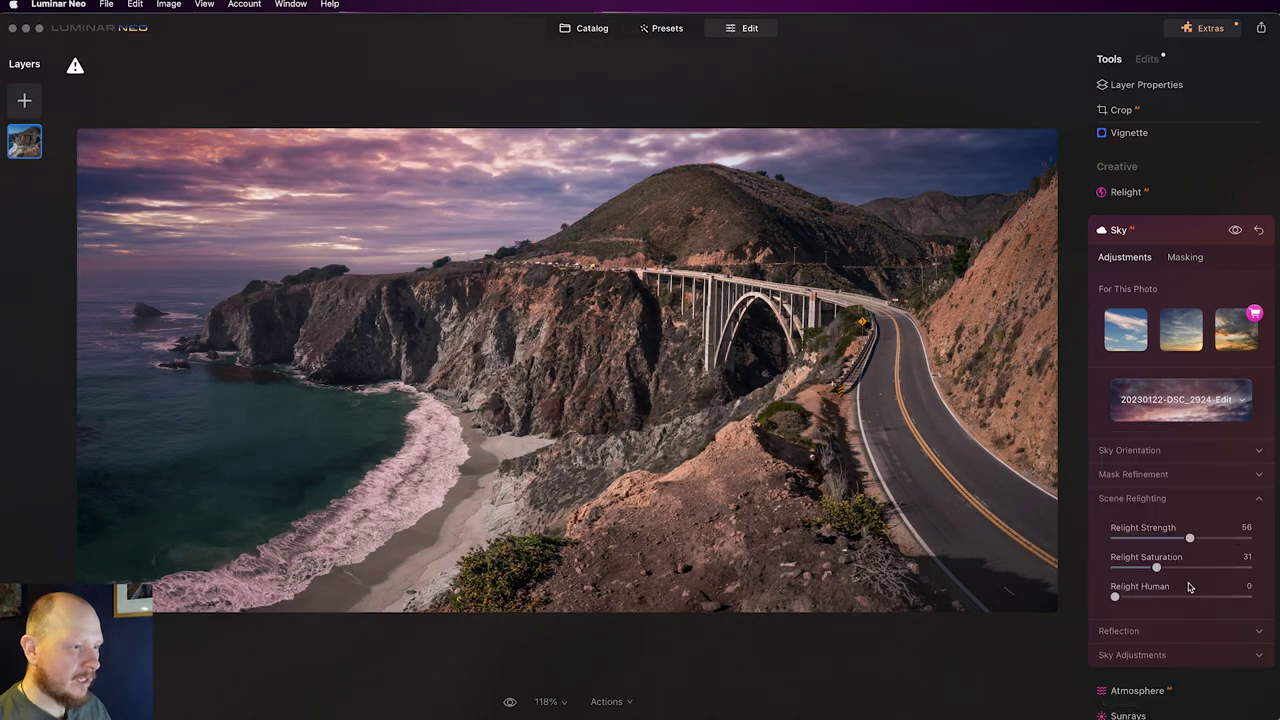
scroll(1177, 611, down, 2)
click(1173, 379)
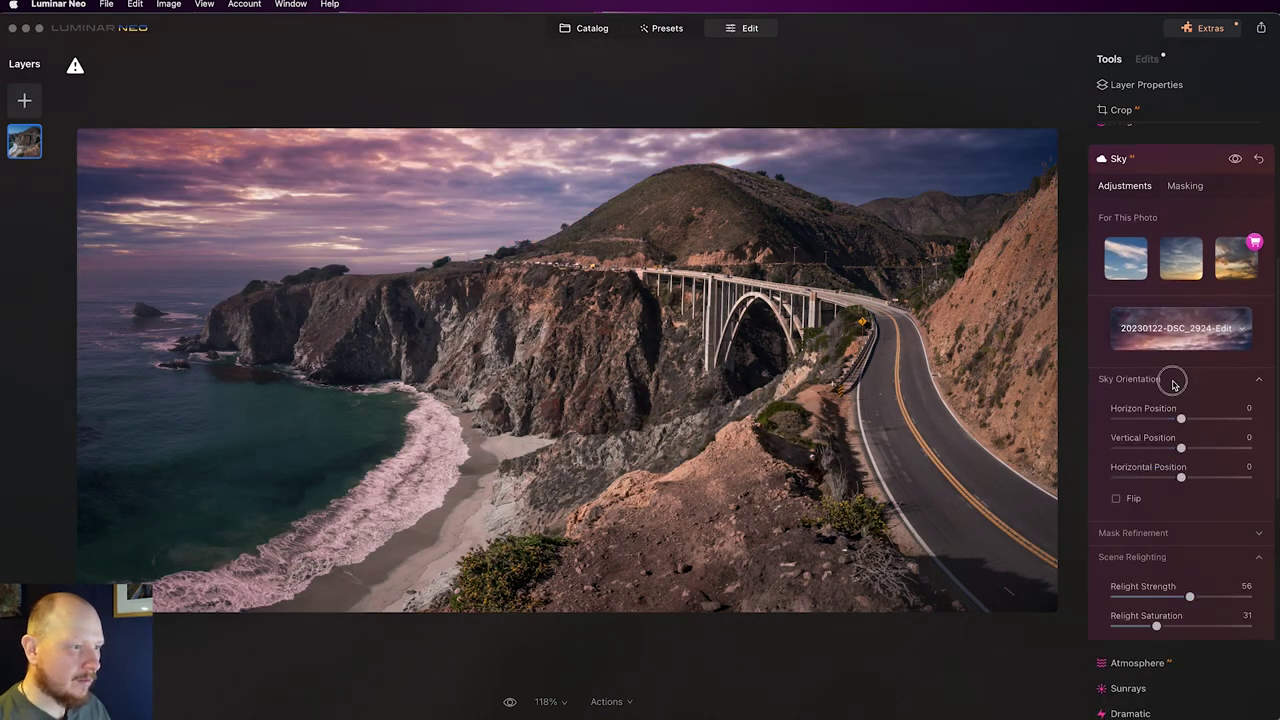
drag(1183, 416, 1186, 416)
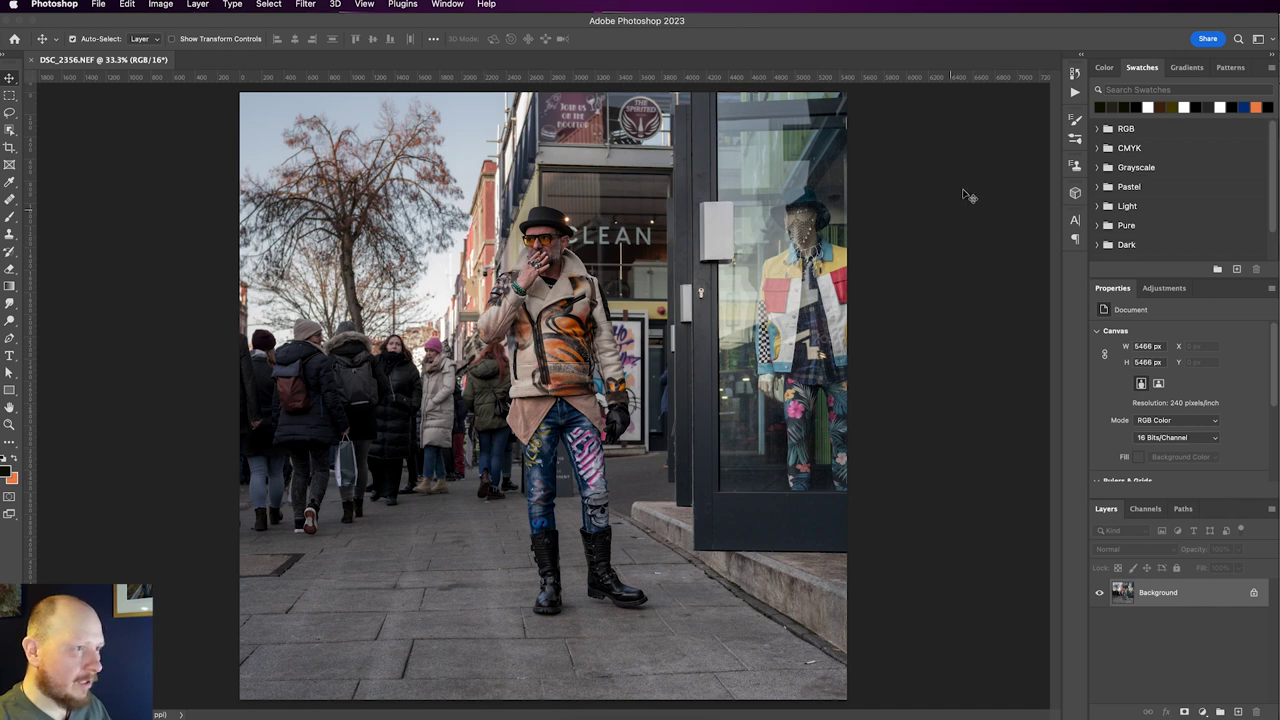
- Enable the Depth Blur filter from Filter > Neural Filters
click(306, 5)
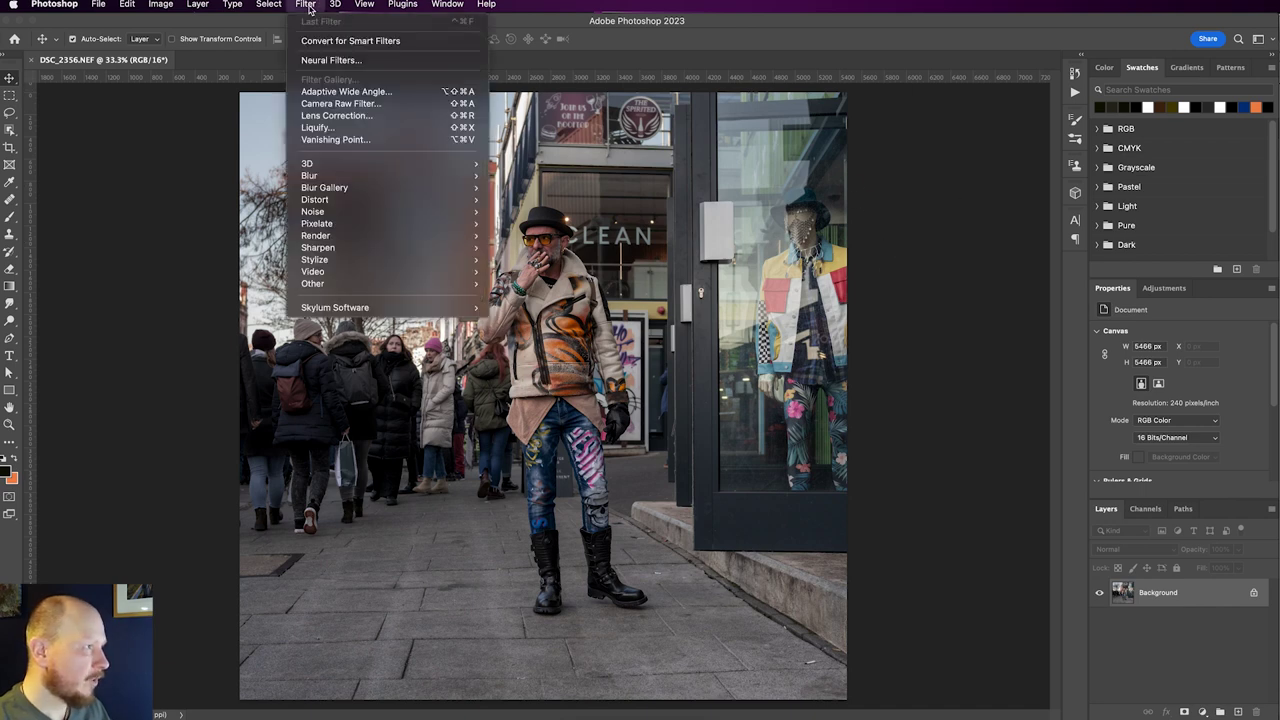
click(332, 60)
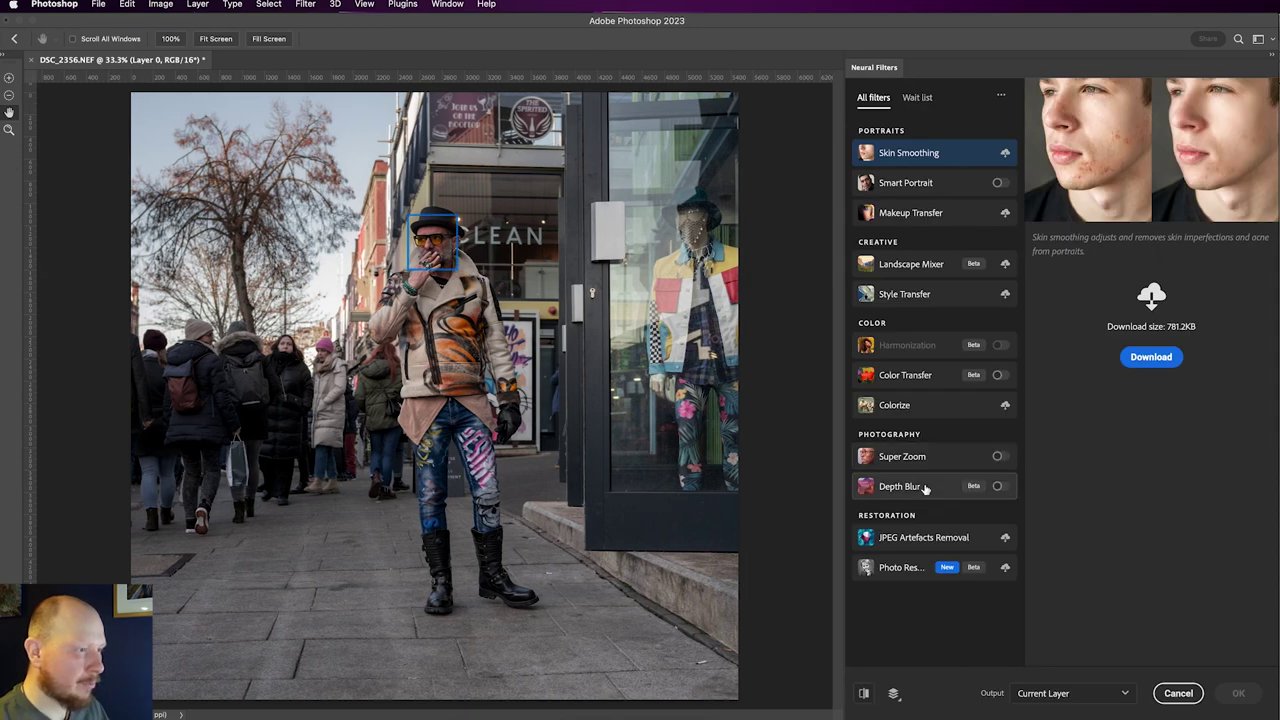
click(997, 488)
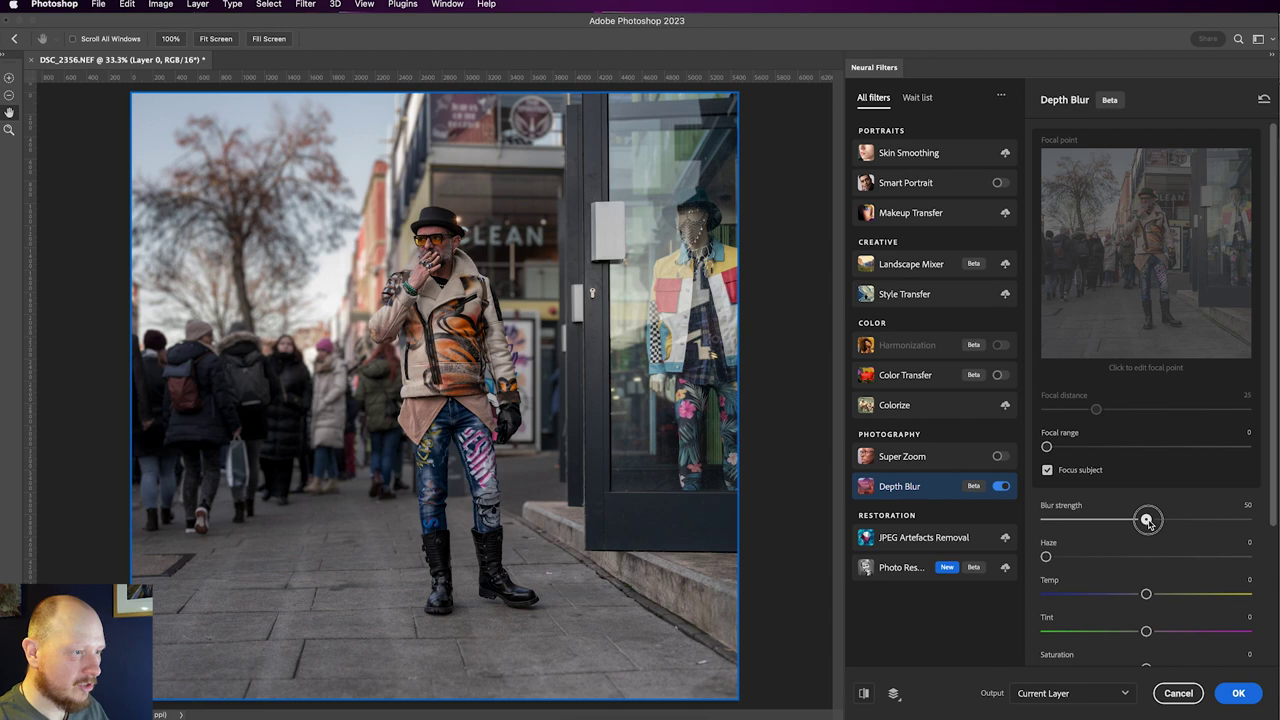
- Increase Depth Blur's Blur strength from 50 to 69
drag(1146, 521, 1186, 522)
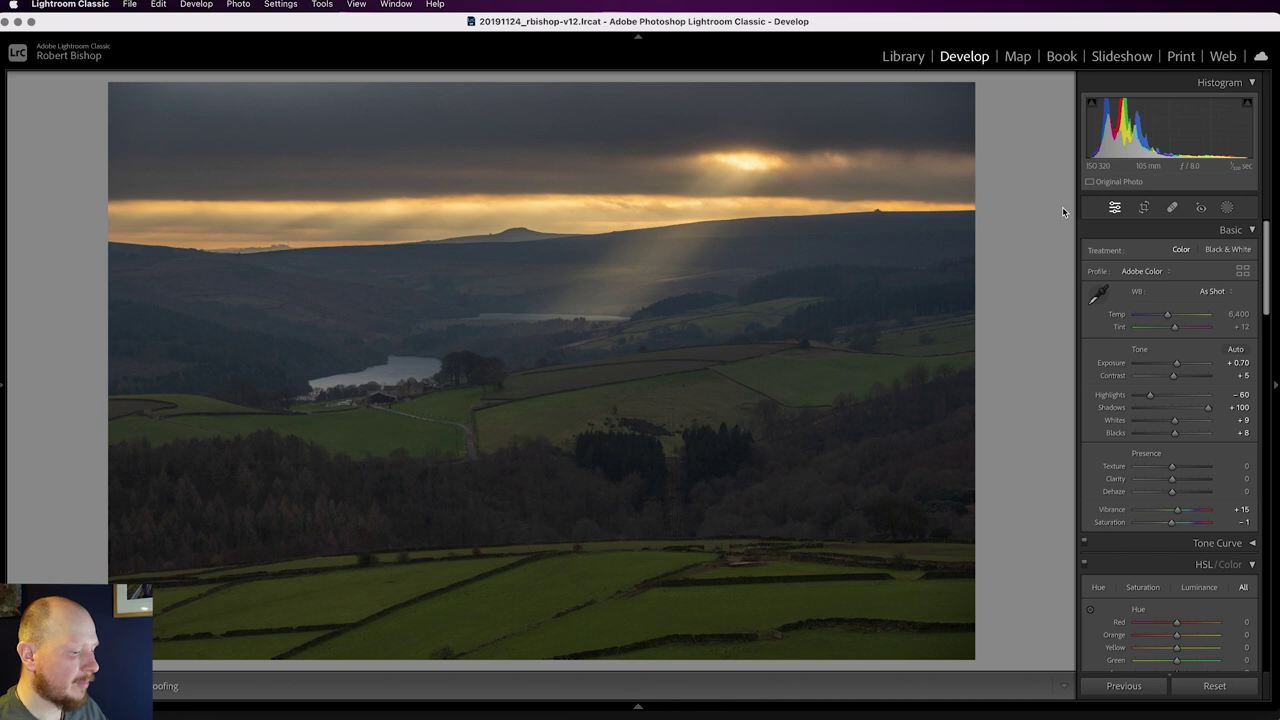
- Toggle the Before view on and off, then zoom to 1:1 on the grainy fields
key(backslash)
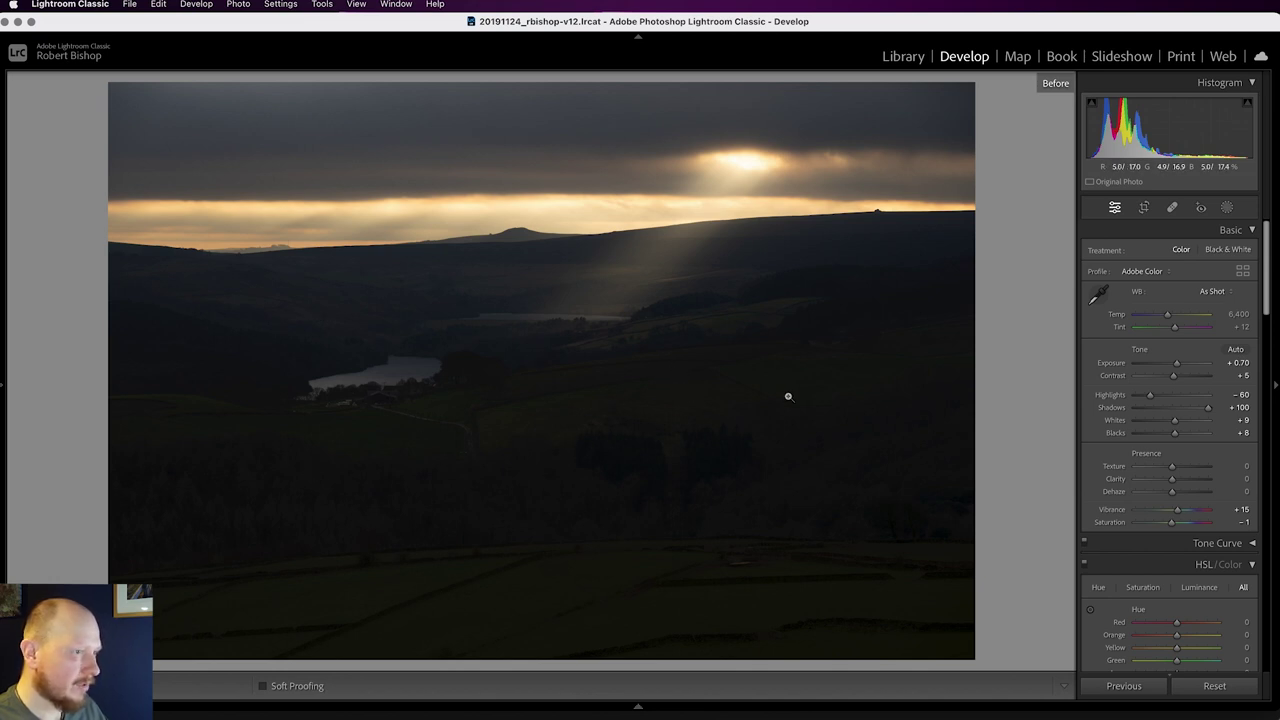
key(backslash)
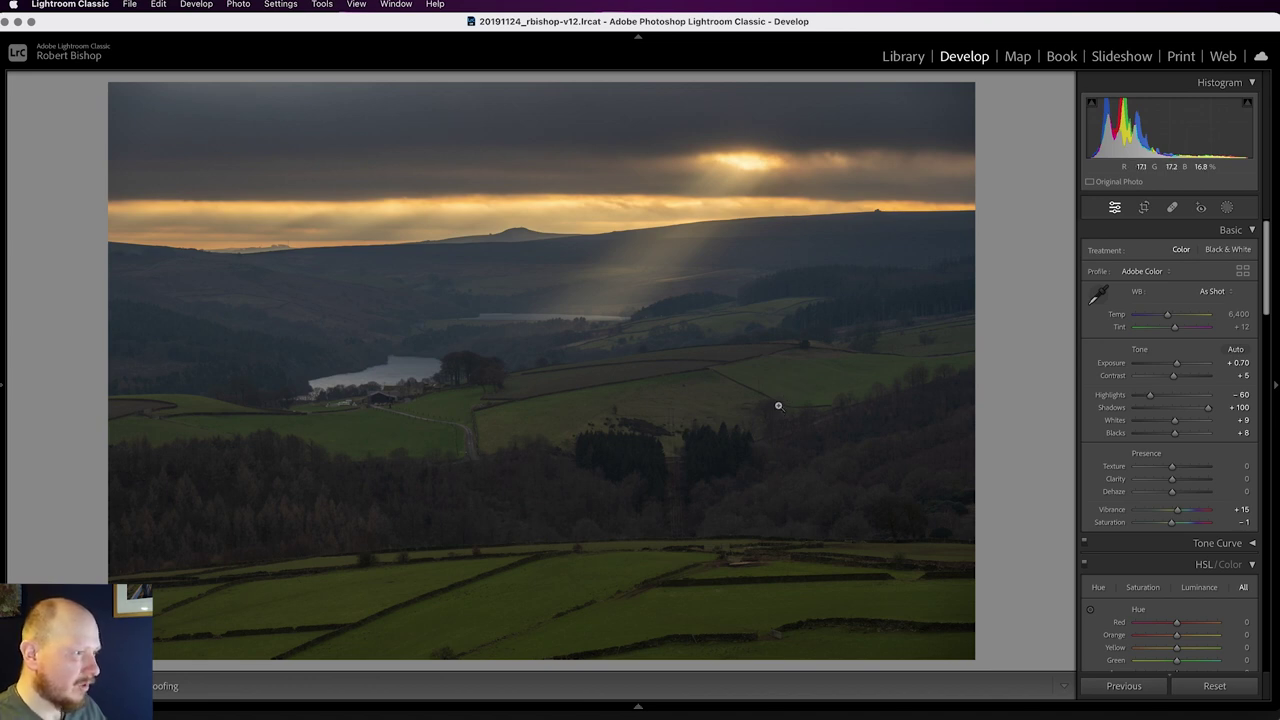
click(805, 348)
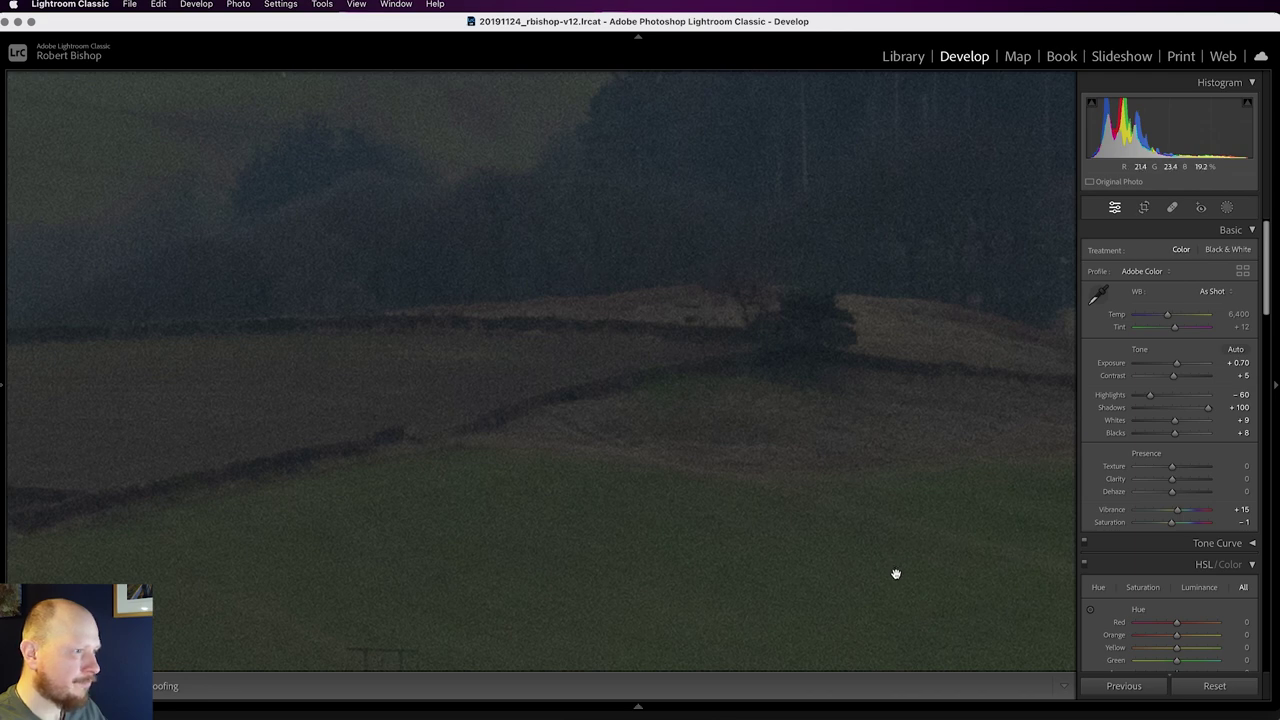
- Raise Detail's Luminance noise reduction to smooth the grain in the fields
scroll(1163, 558, down, 15)
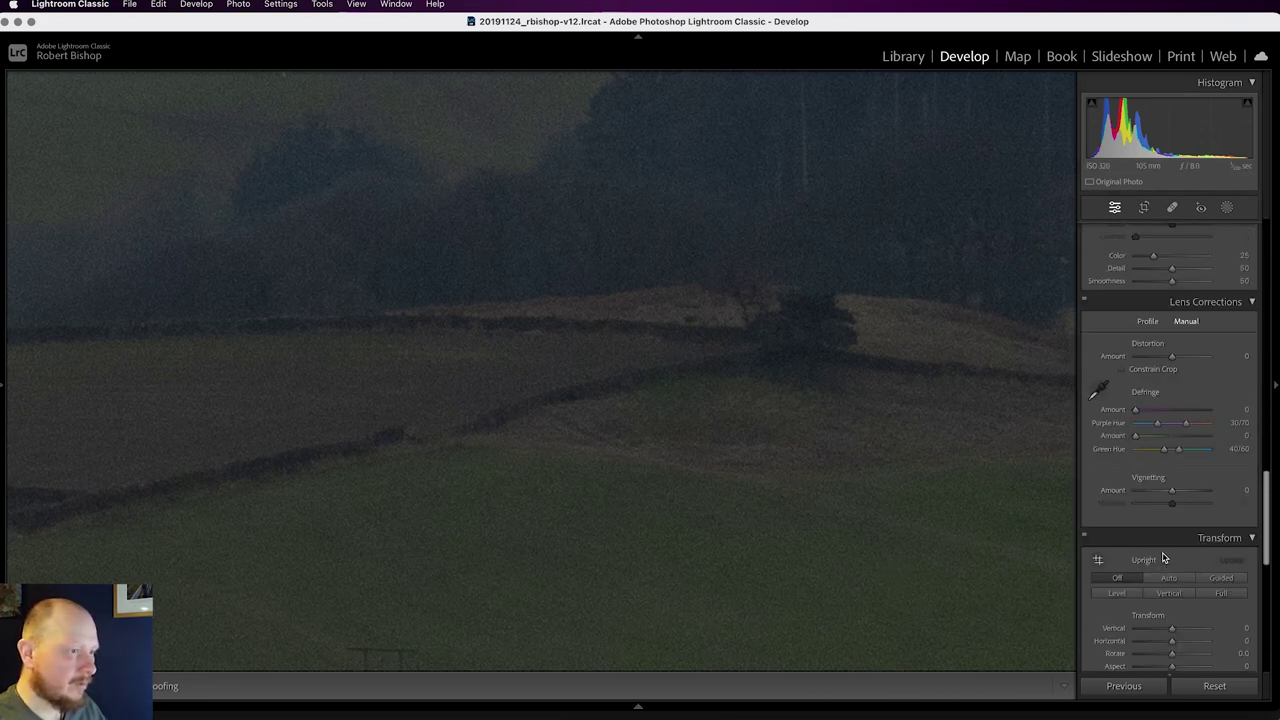
scroll(1163, 558, down, 10)
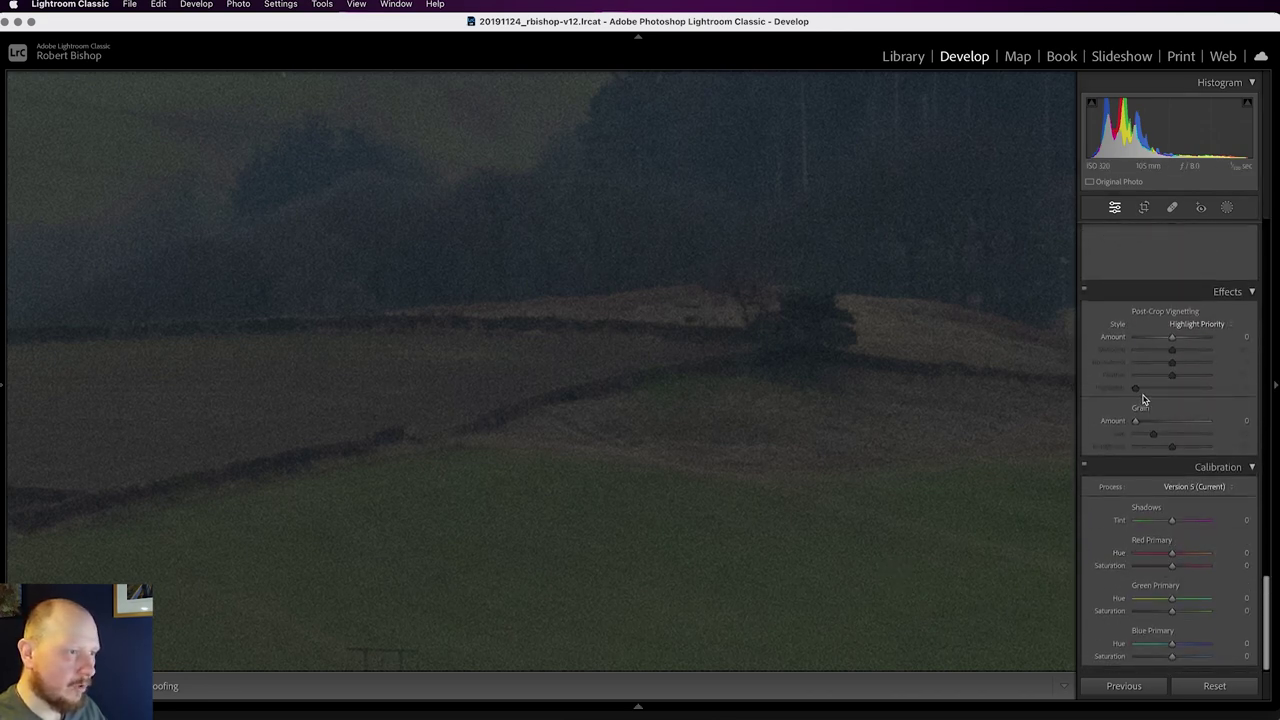
scroll(1145, 400, up, 3)
scroll(1145, 400, up, 10)
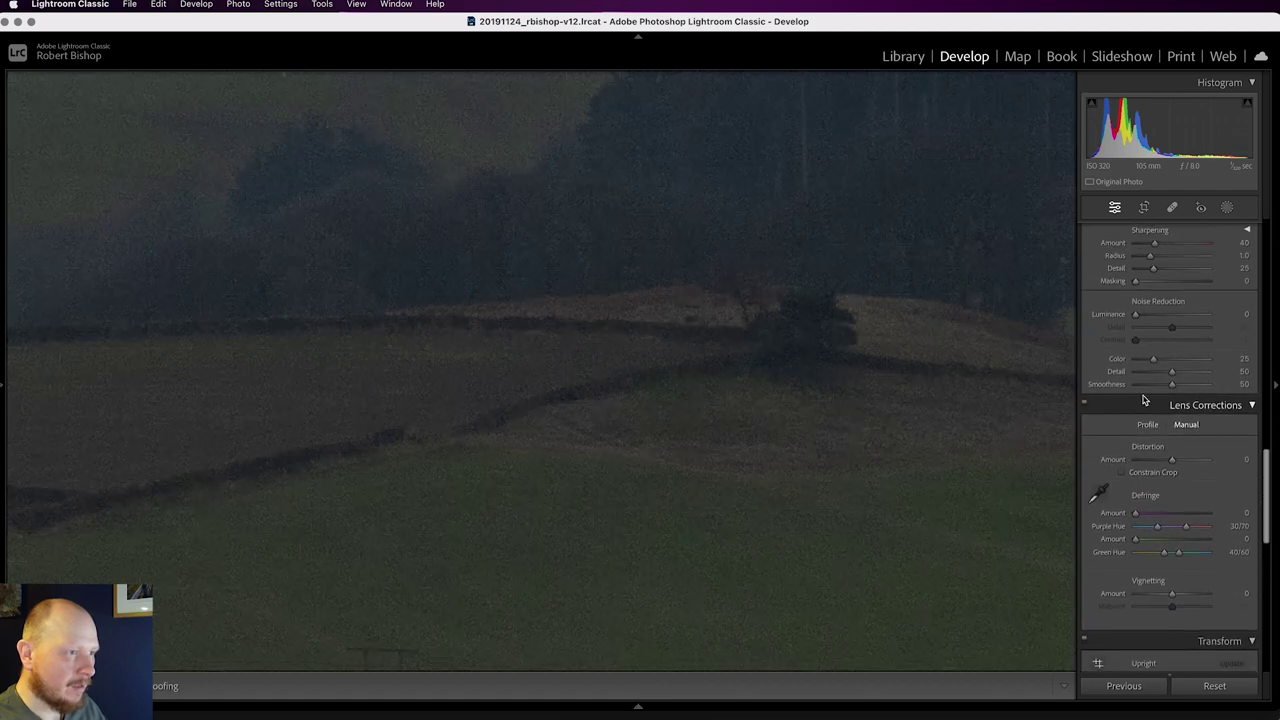
scroll(1145, 400, up, 1)
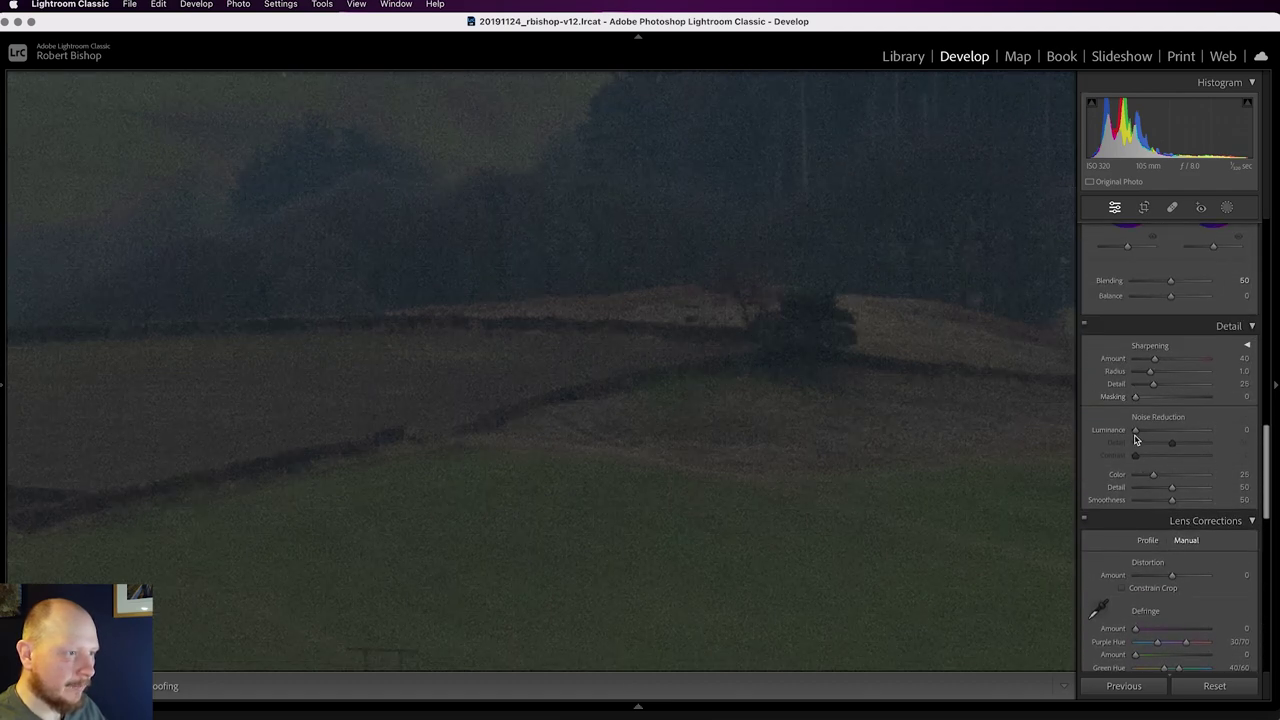
click(1136, 431)
drag(1136, 431, 1186, 432)
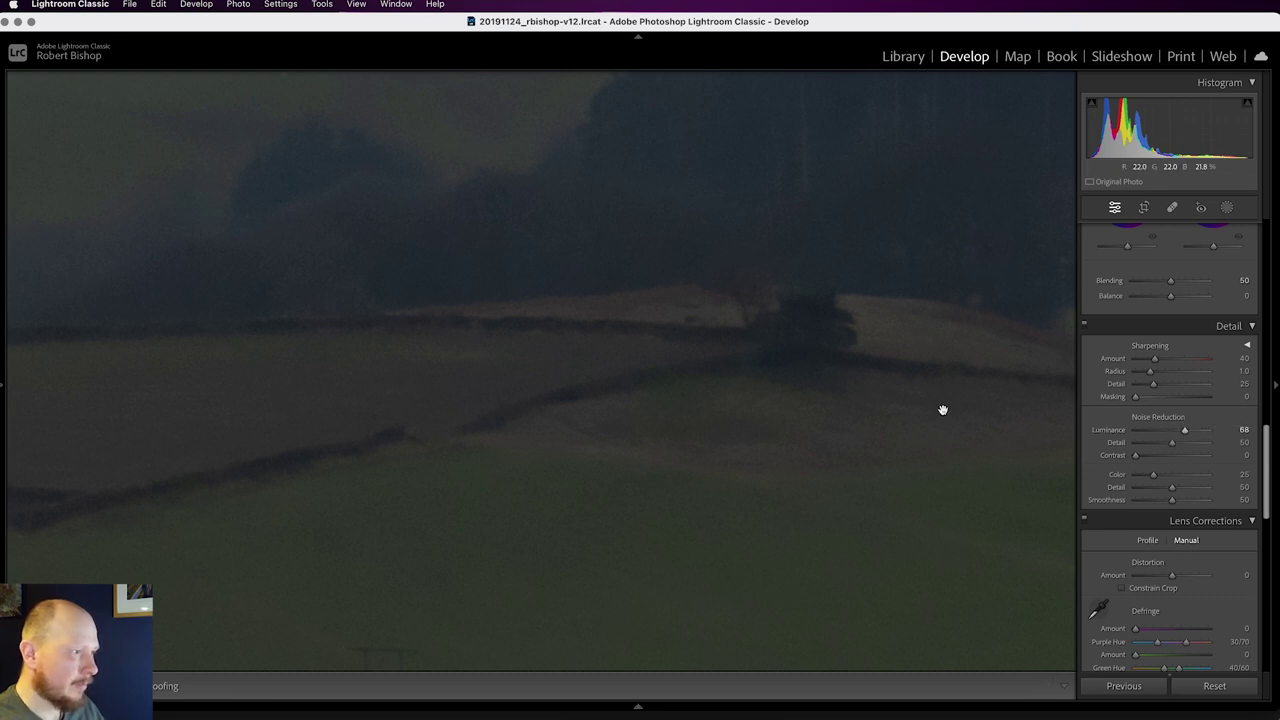
- Compare fit and 1:1 views with Luminance at 61, finally resetting it to 0
click(746, 362)
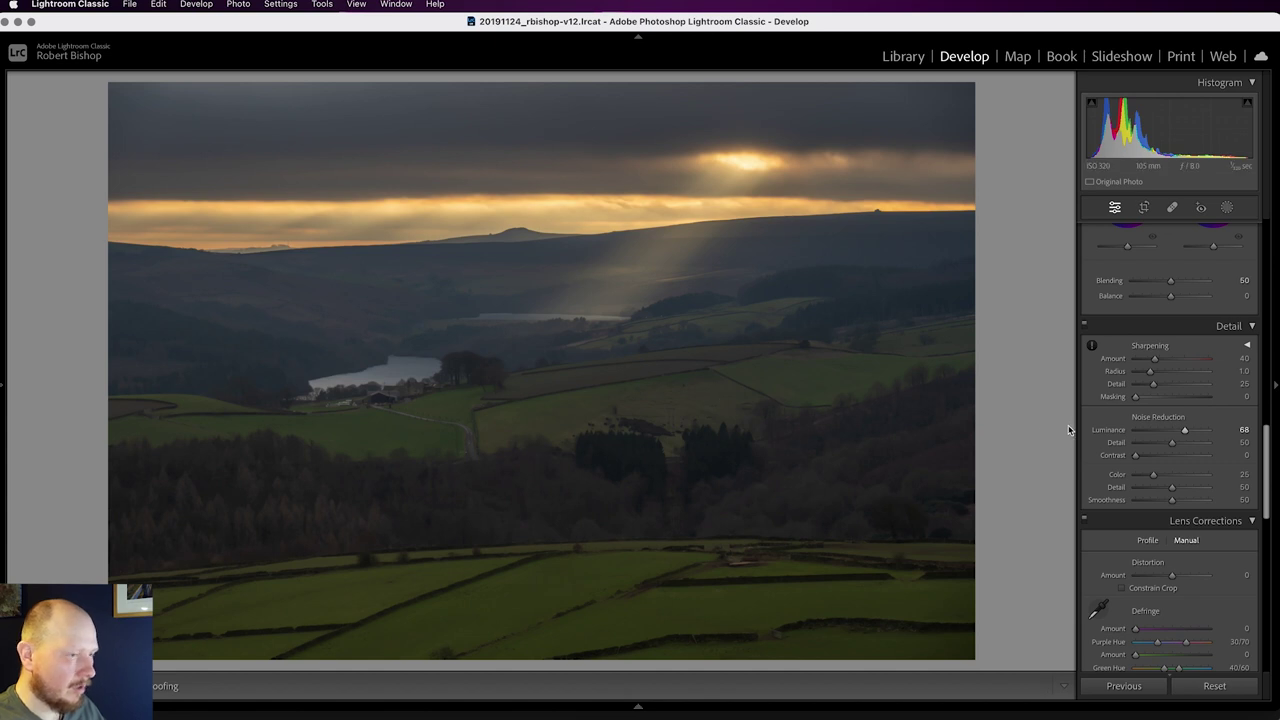
drag(1183, 430, 1108, 430)
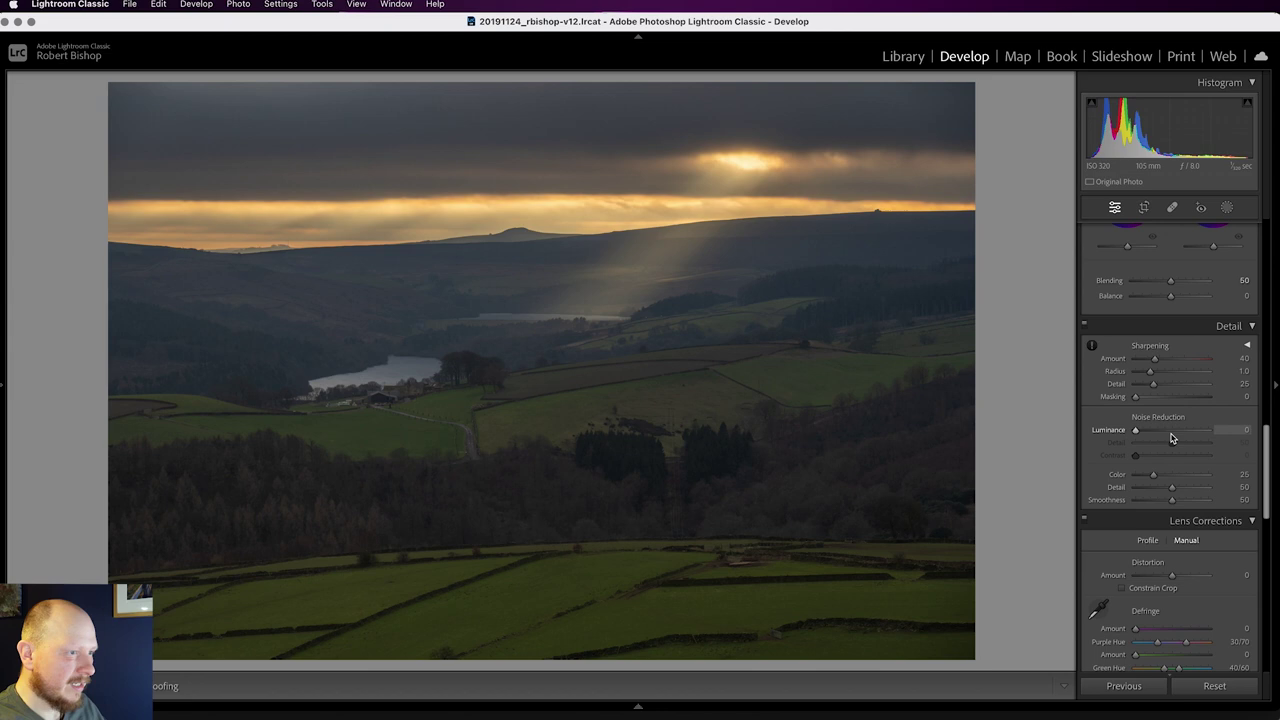
click(816, 346)
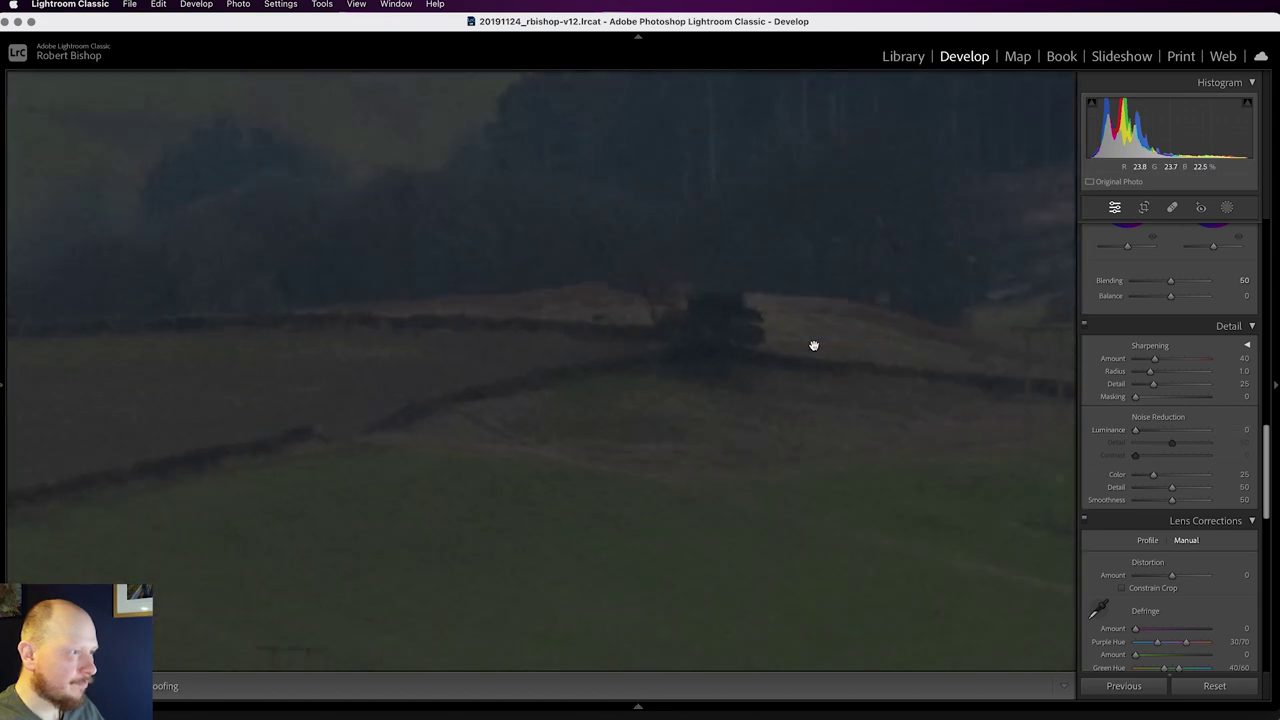
click(1181, 431)
drag(1180, 432, 1135, 431)
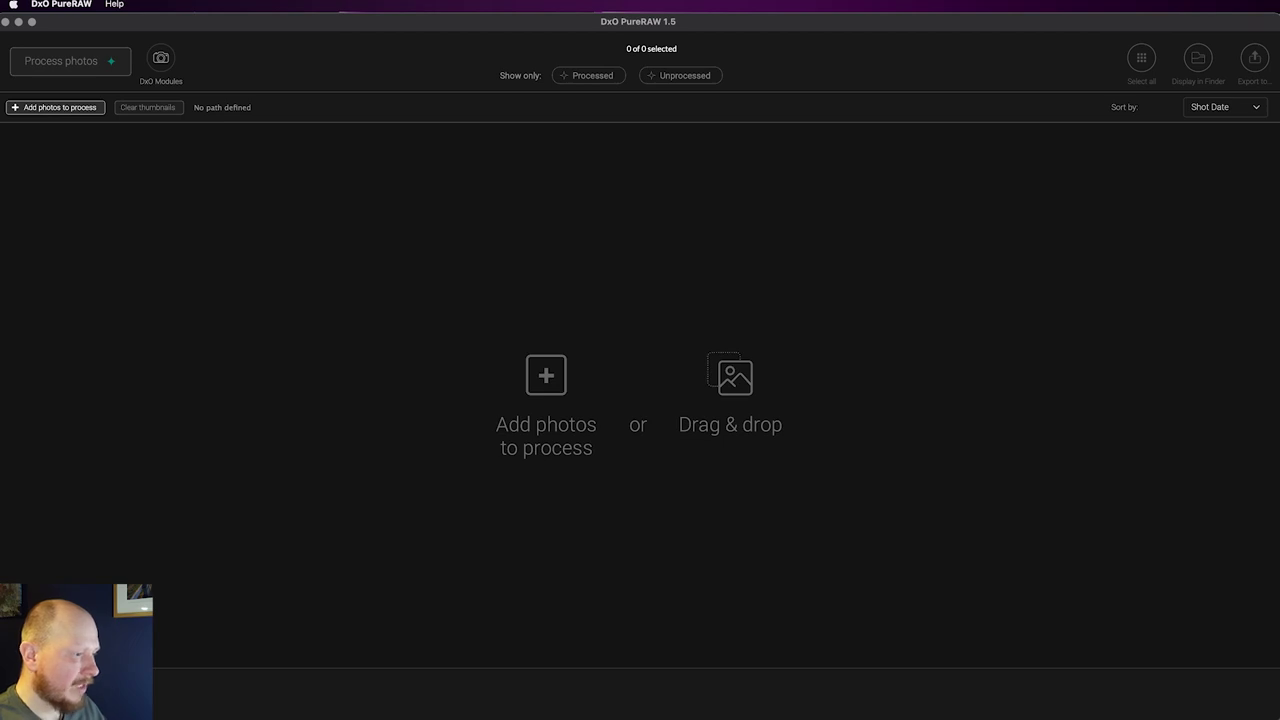
- Add DSC_2993.NEF from Finder to DxO PureRAW and bring up its processing options
key(super+Tab)
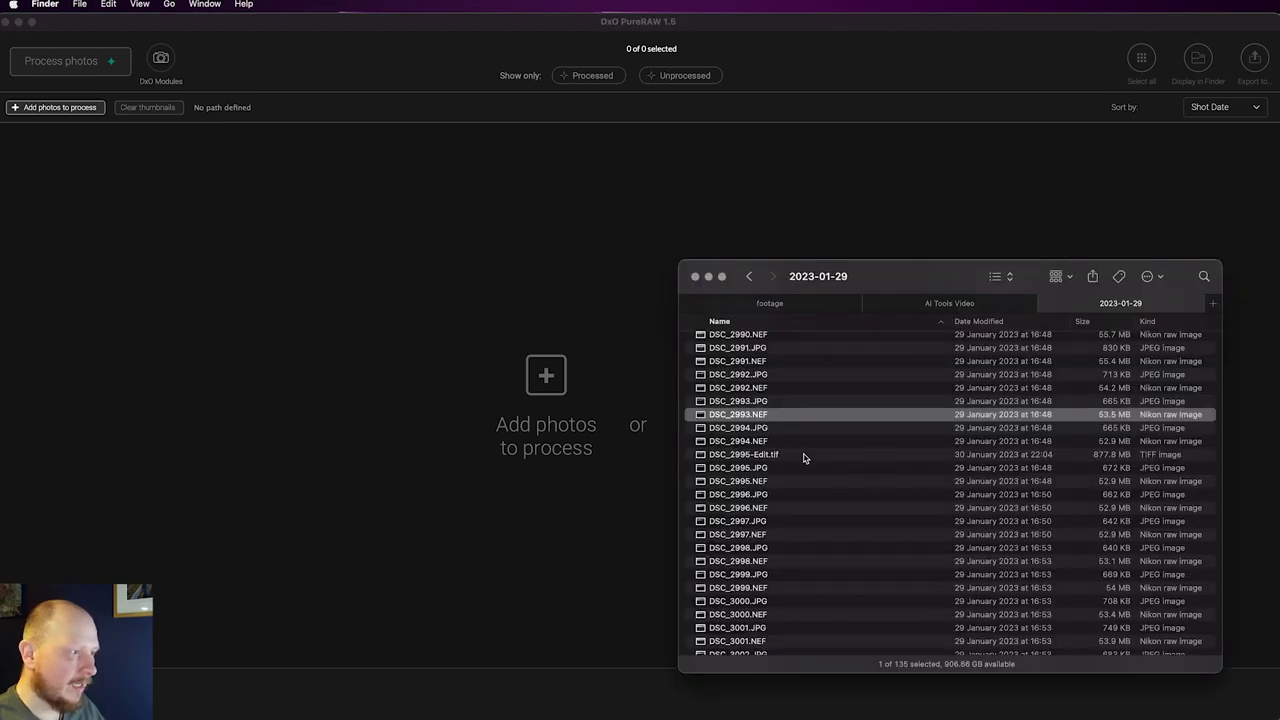
drag(759, 424, 510, 392)
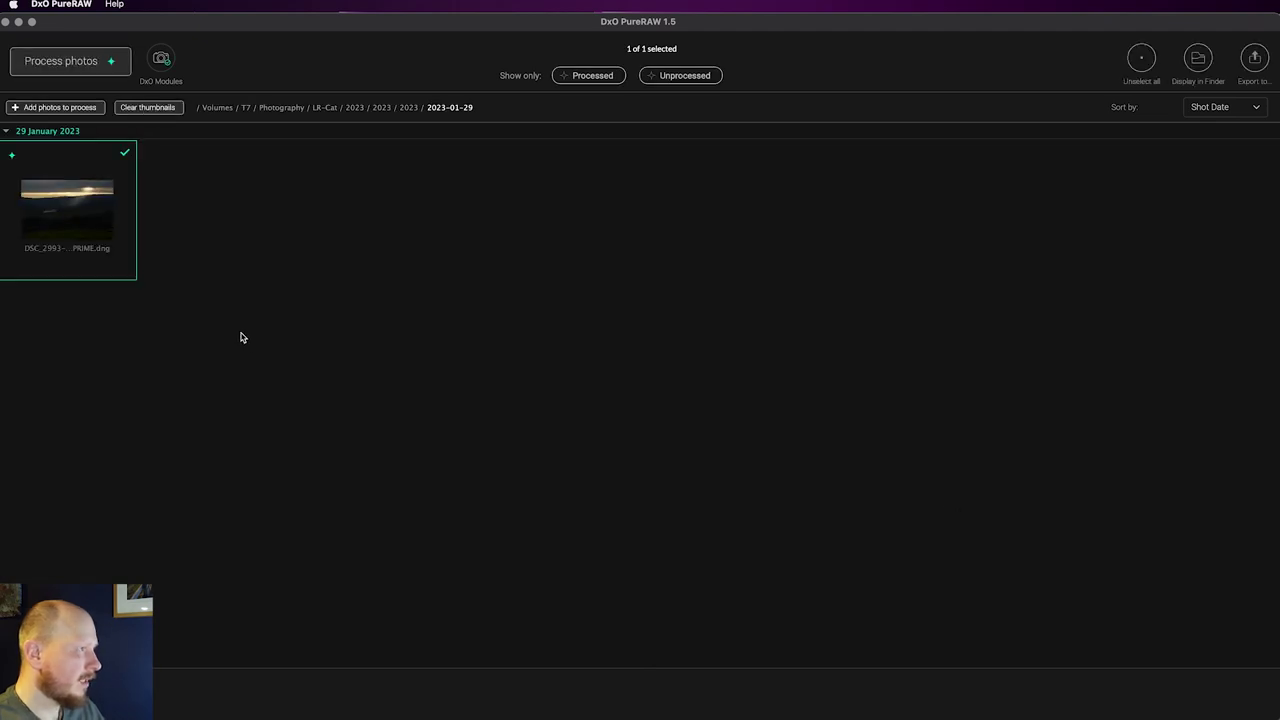
click(70, 68)
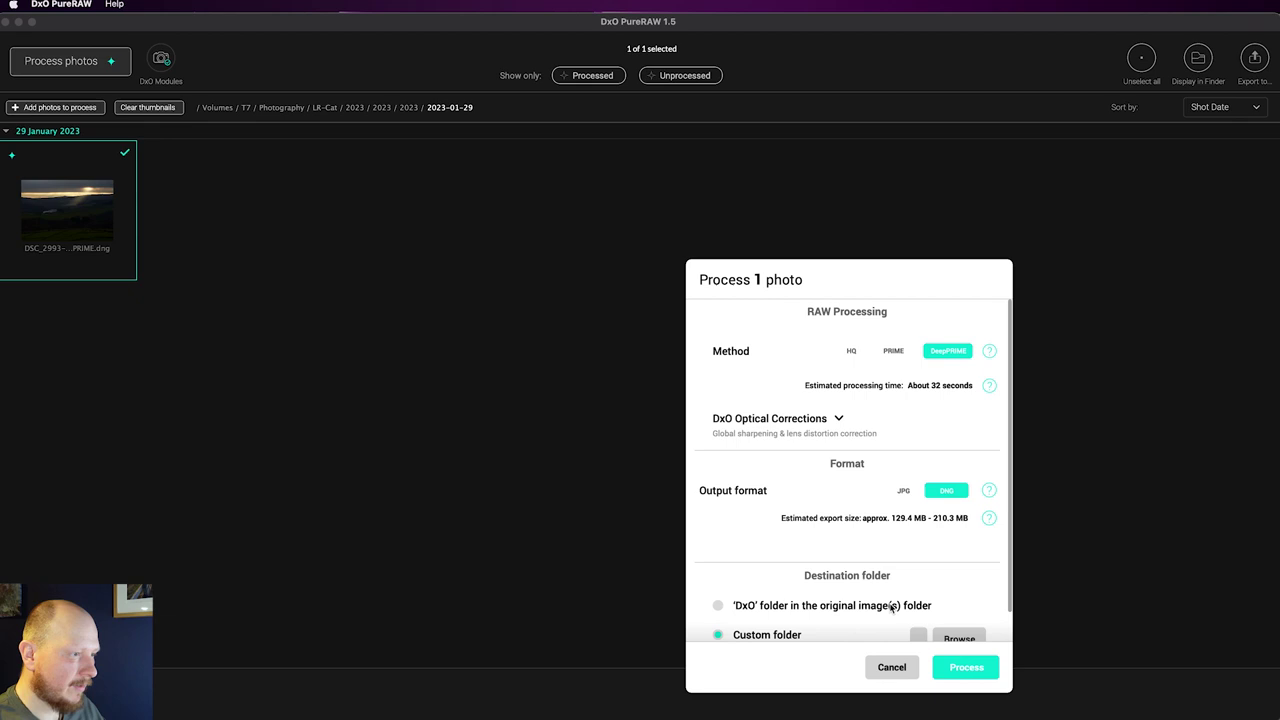
- Process DSC_2993 with DeepPRIME into a DNG and export it to Lightroom Classic
click(974, 667)
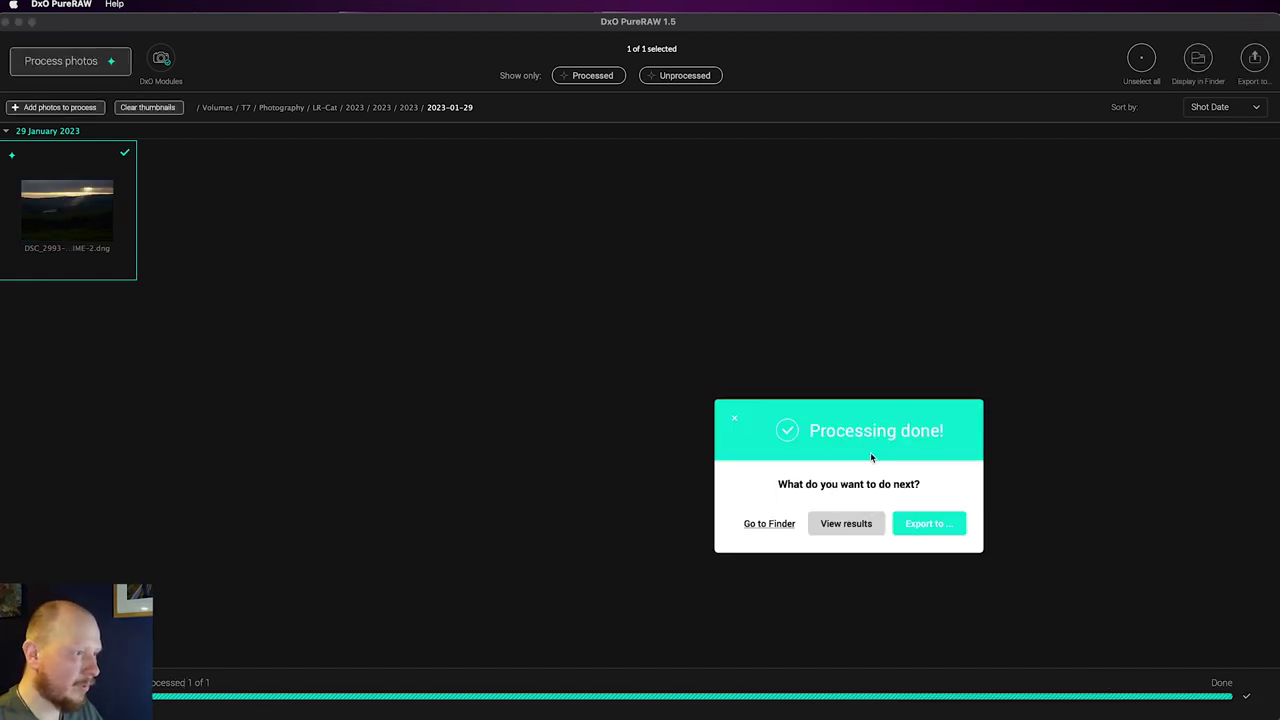
click(941, 526)
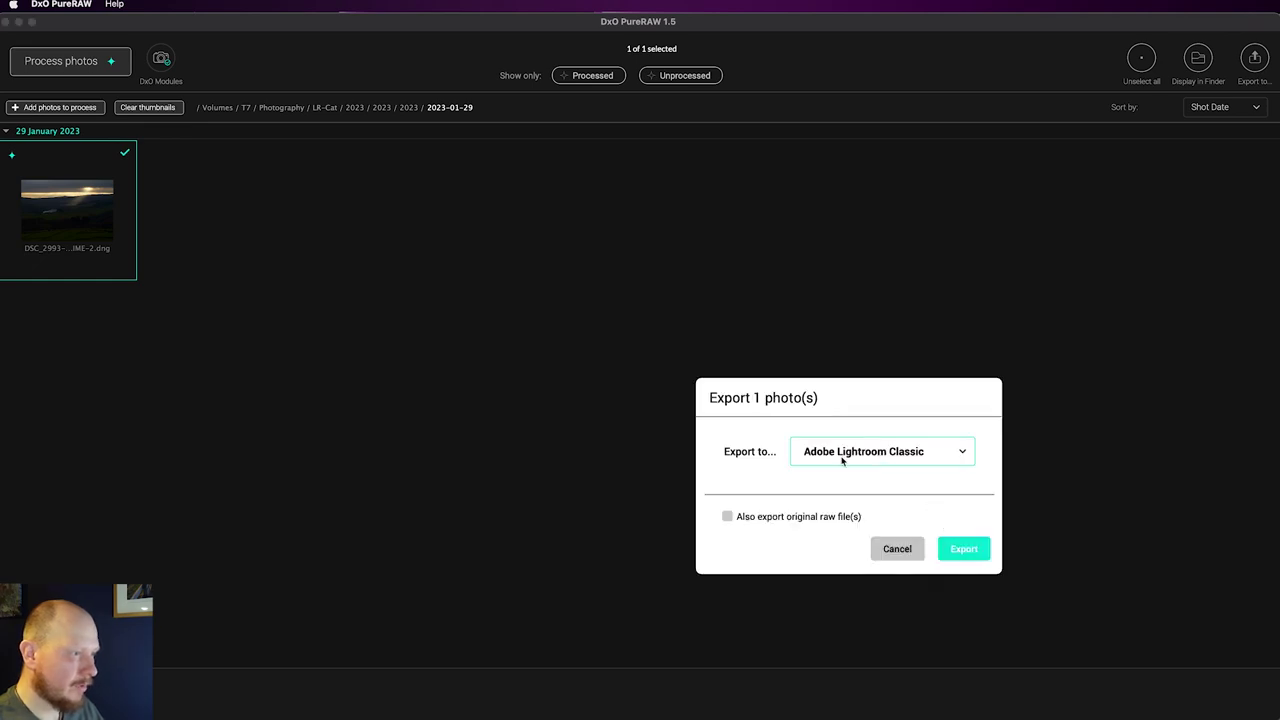
click(964, 554)
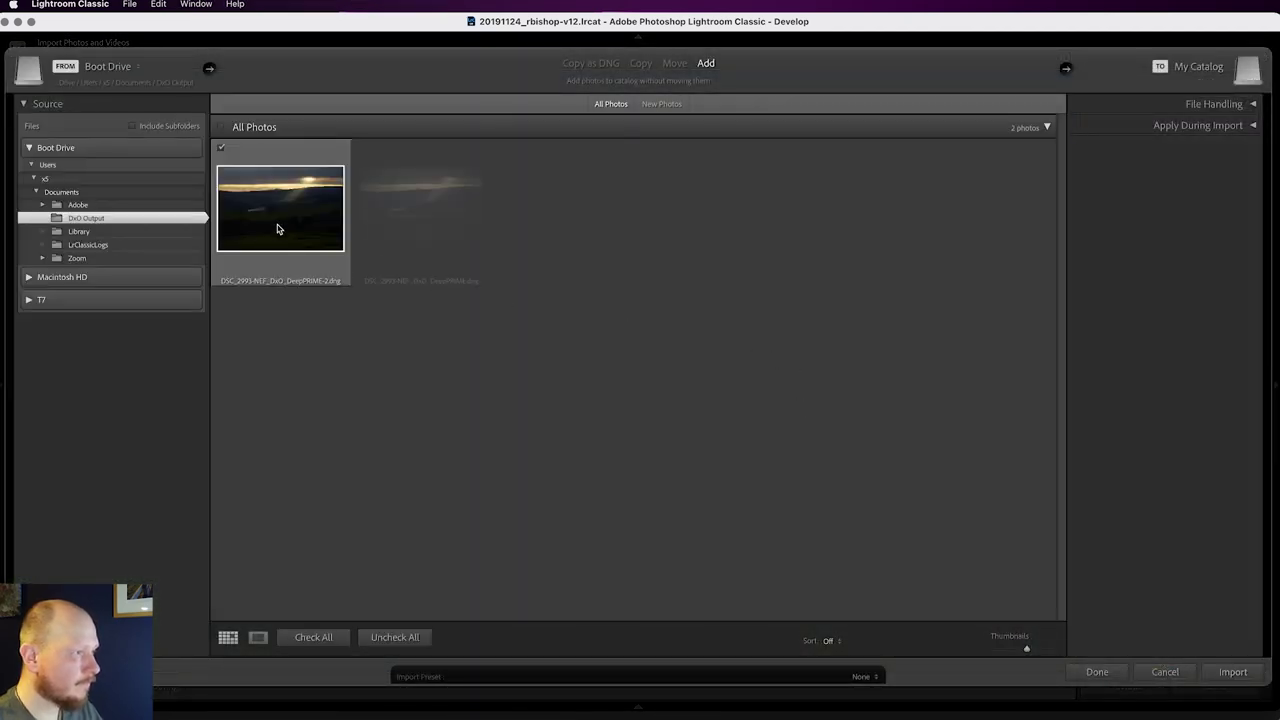
- Import the DeepPRIME DNG, copy all of the valley edit's develop settings, and paste them onto it
click(1231, 673)
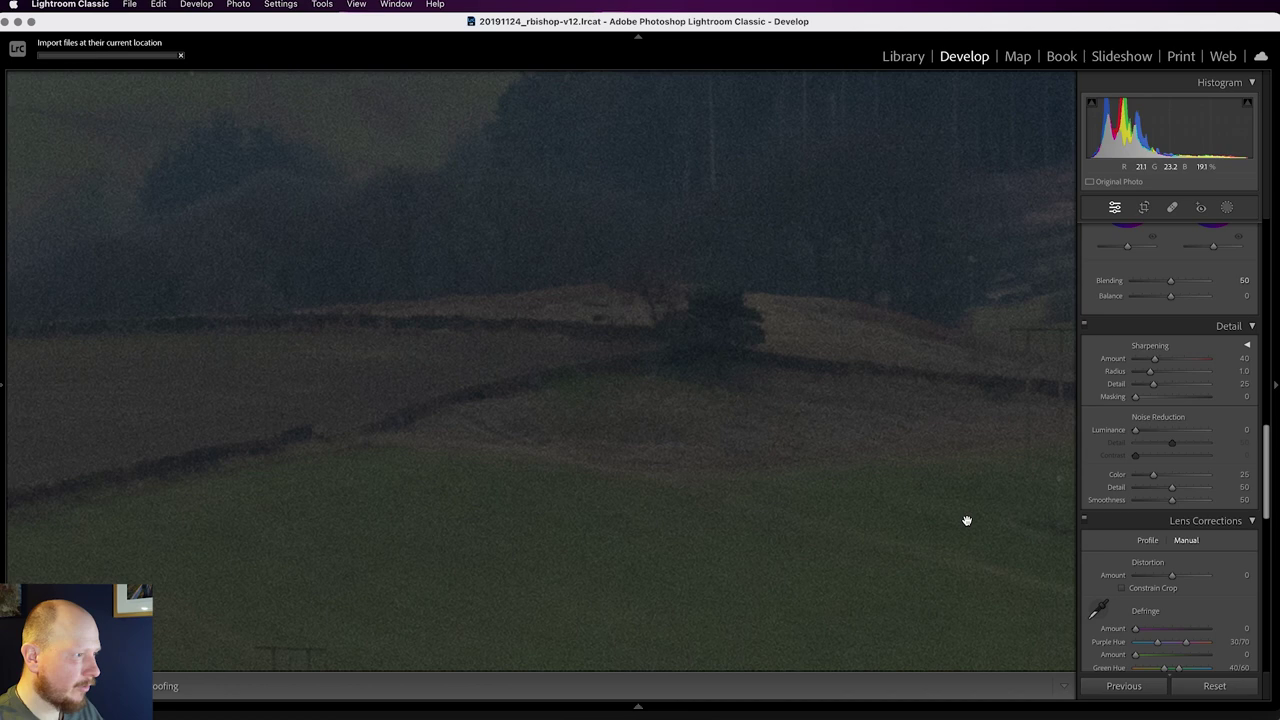
key(super+shift+c)
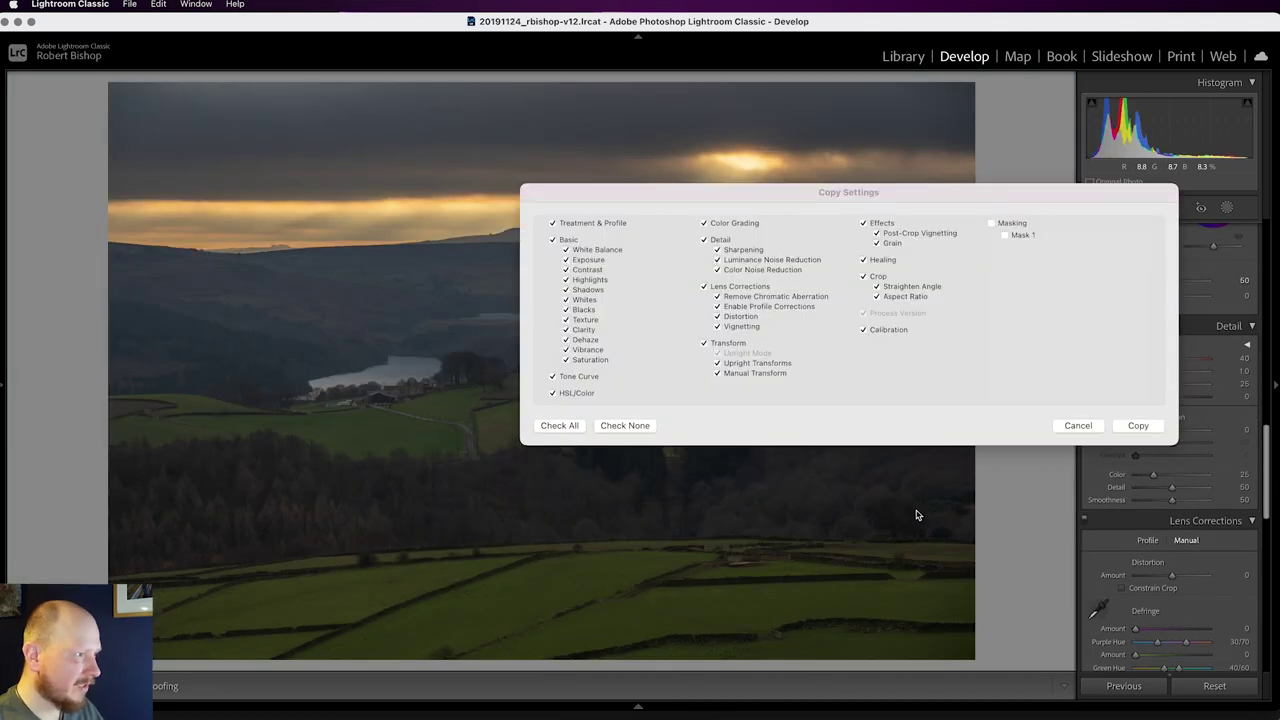
click(570, 426)
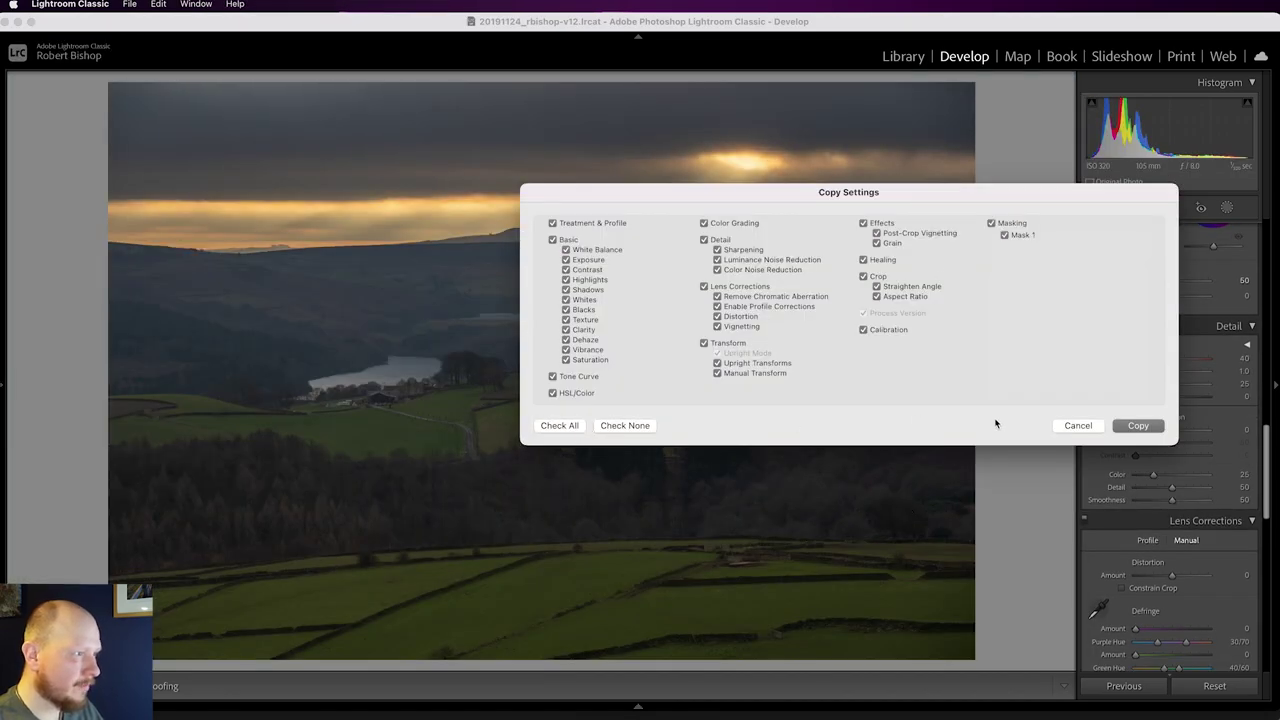
click(1136, 425)
key(super+shift+r)
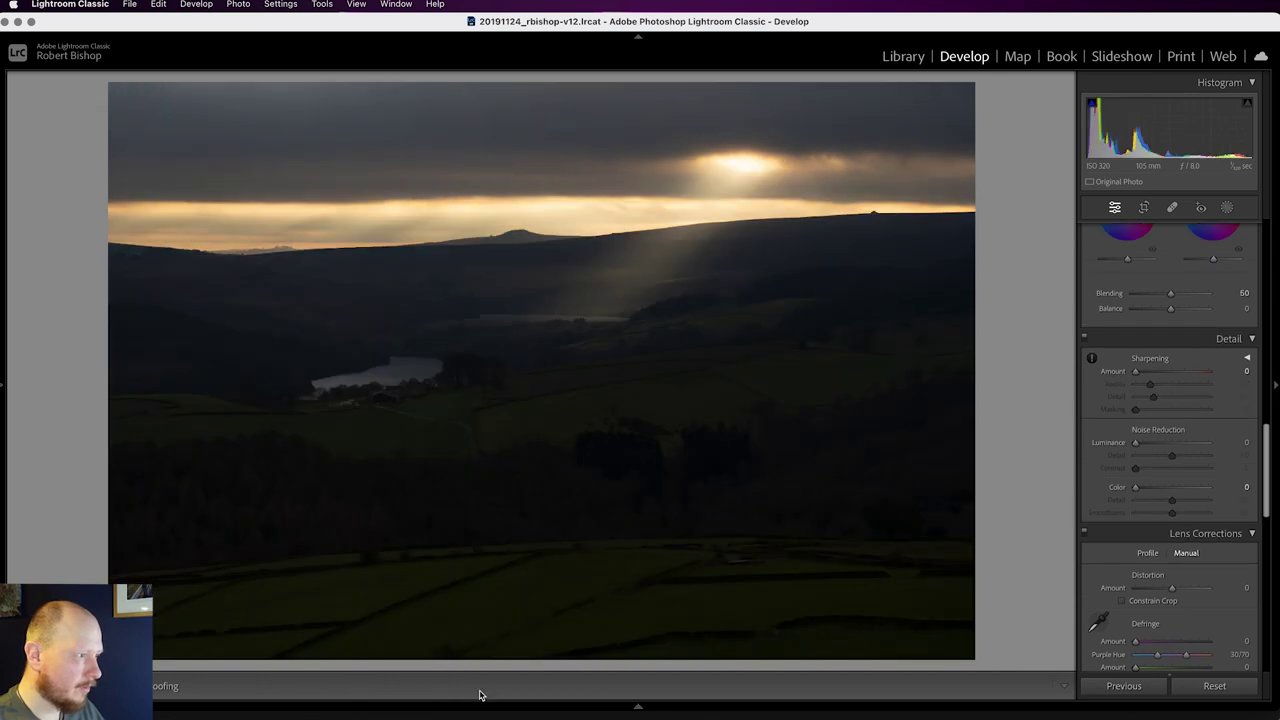
key(super+shift+v)
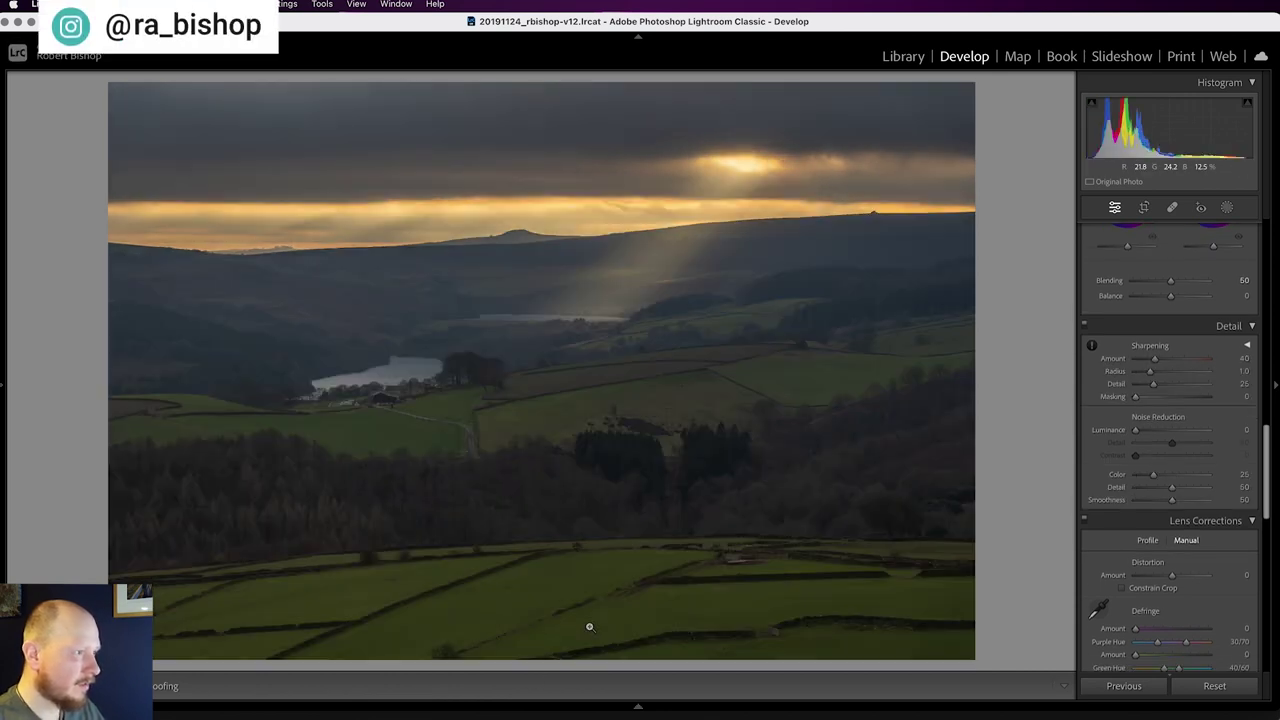
- Inspect the landscape at 1:1 across the fields, ridge and trees, then return to the full view
click(801, 345)
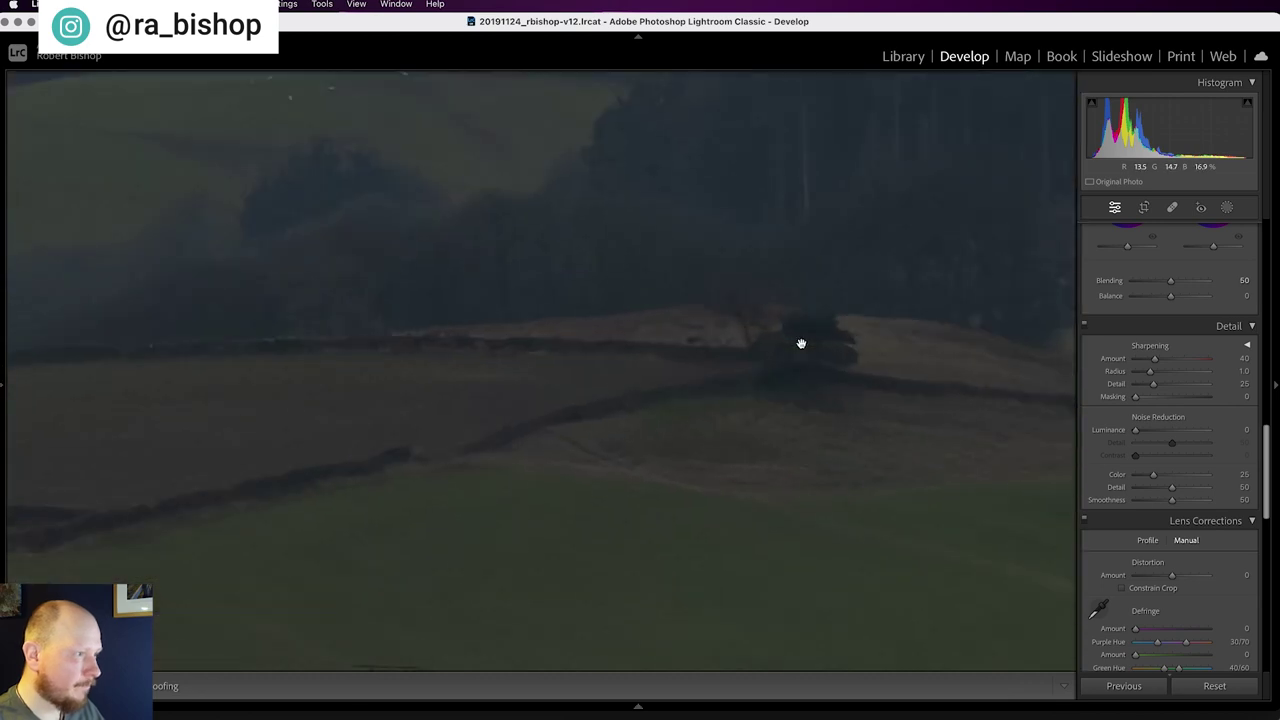
click(830, 403)
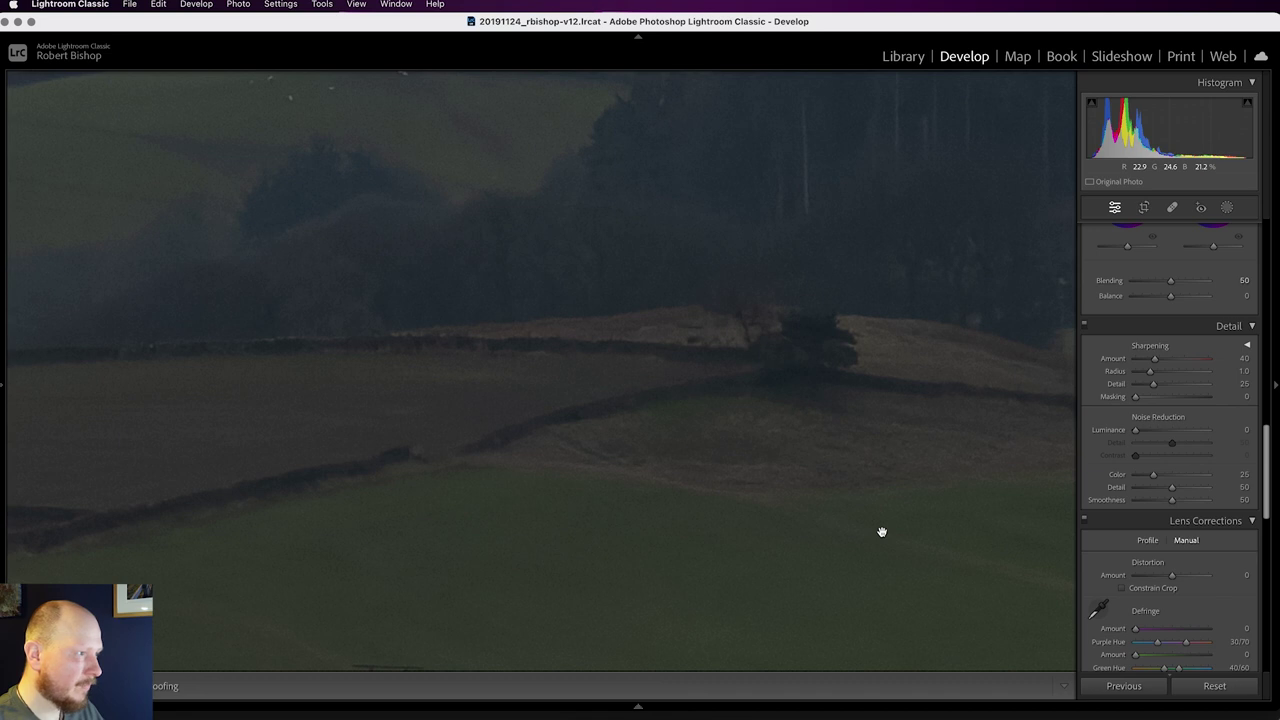
click(546, 365)
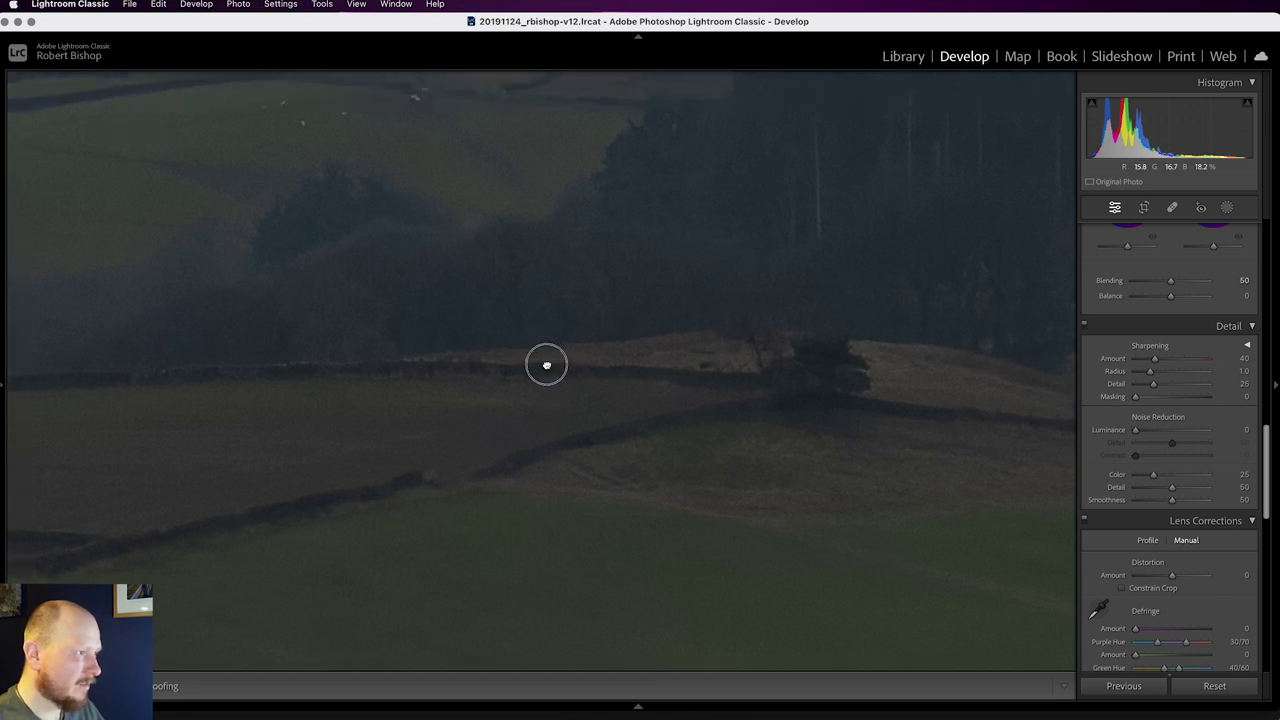
drag(546, 365, 717, 463)
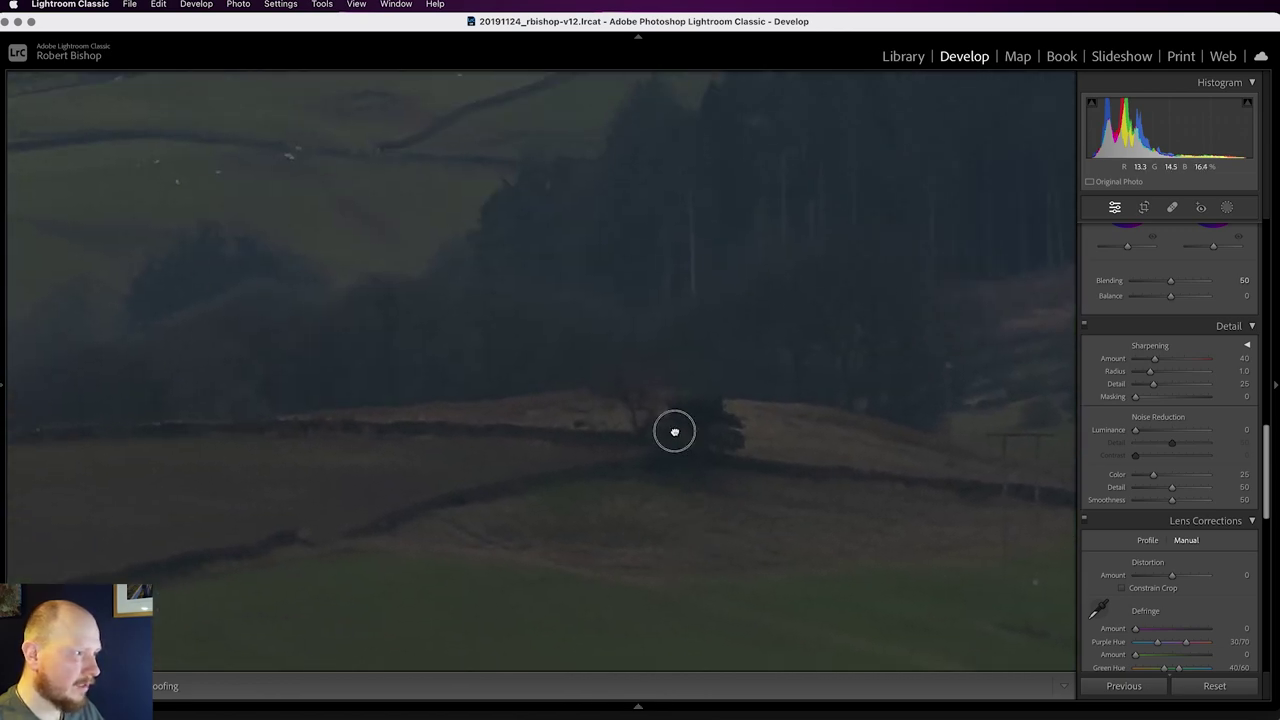
click(675, 432)
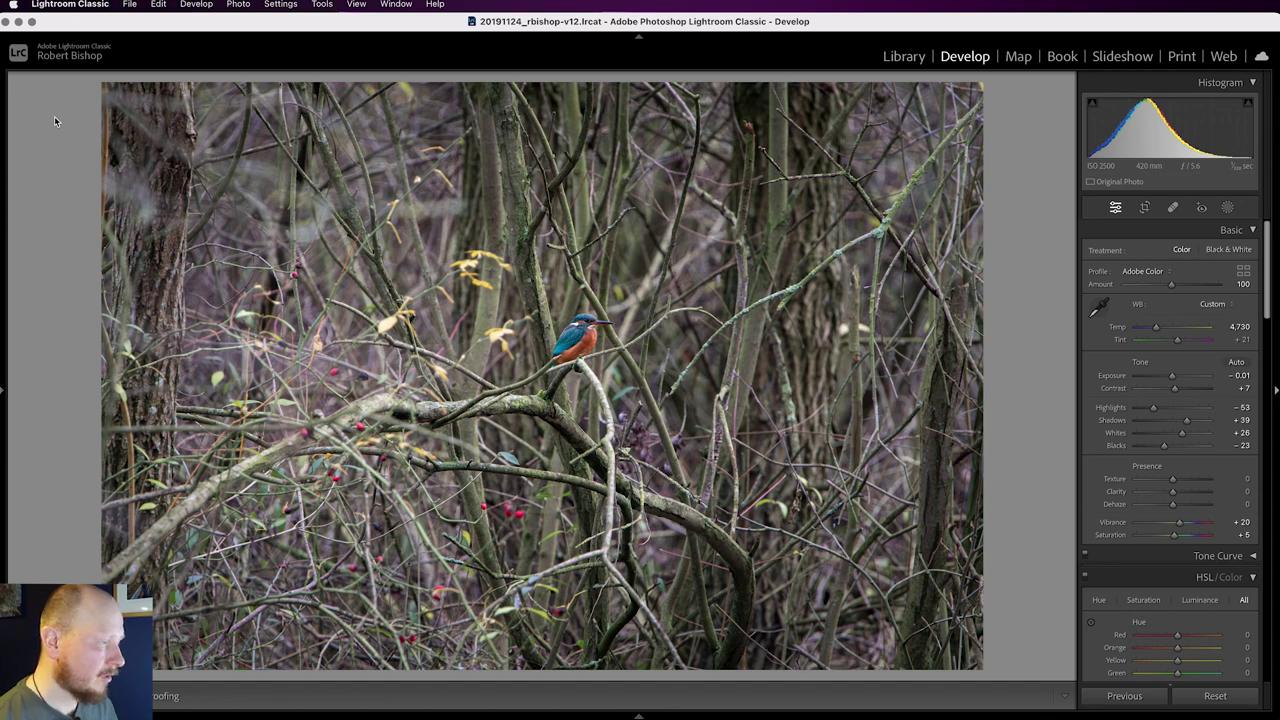
- Crop the kingfisher photo to a 1 x 1 square tightly framing the bird
click(1145, 207)
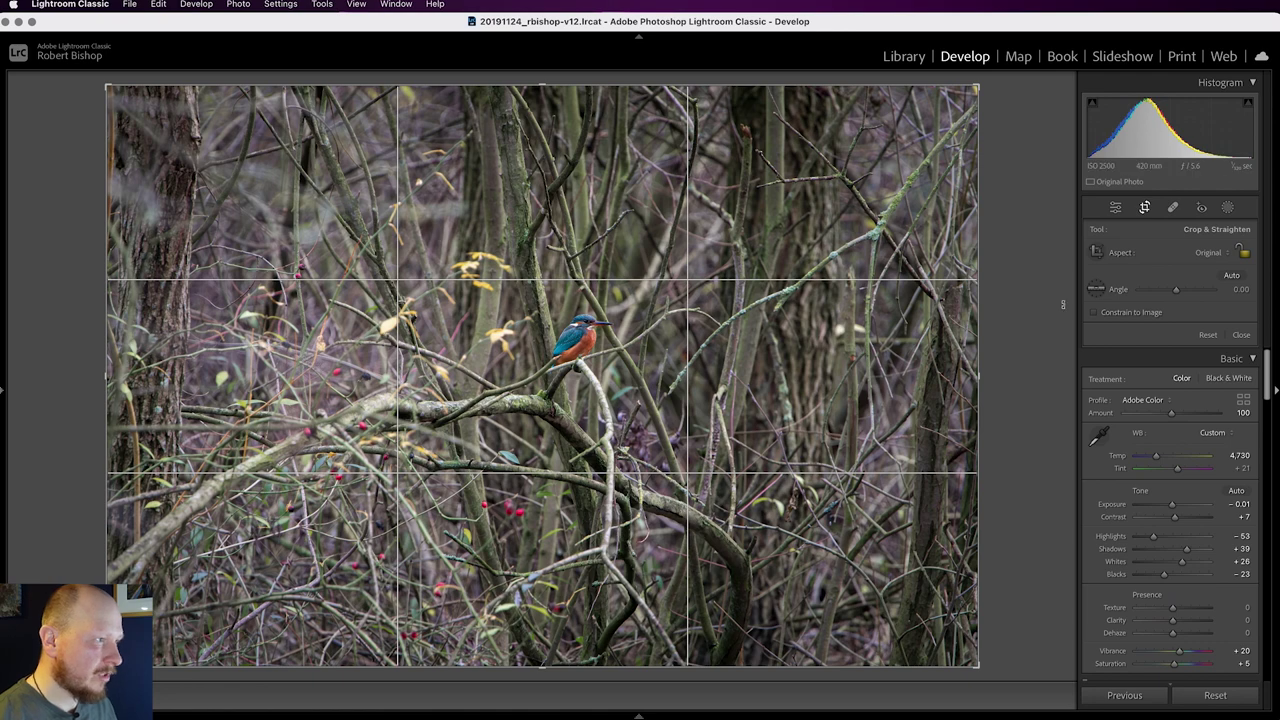
click(1208, 254)
click(1205, 289)
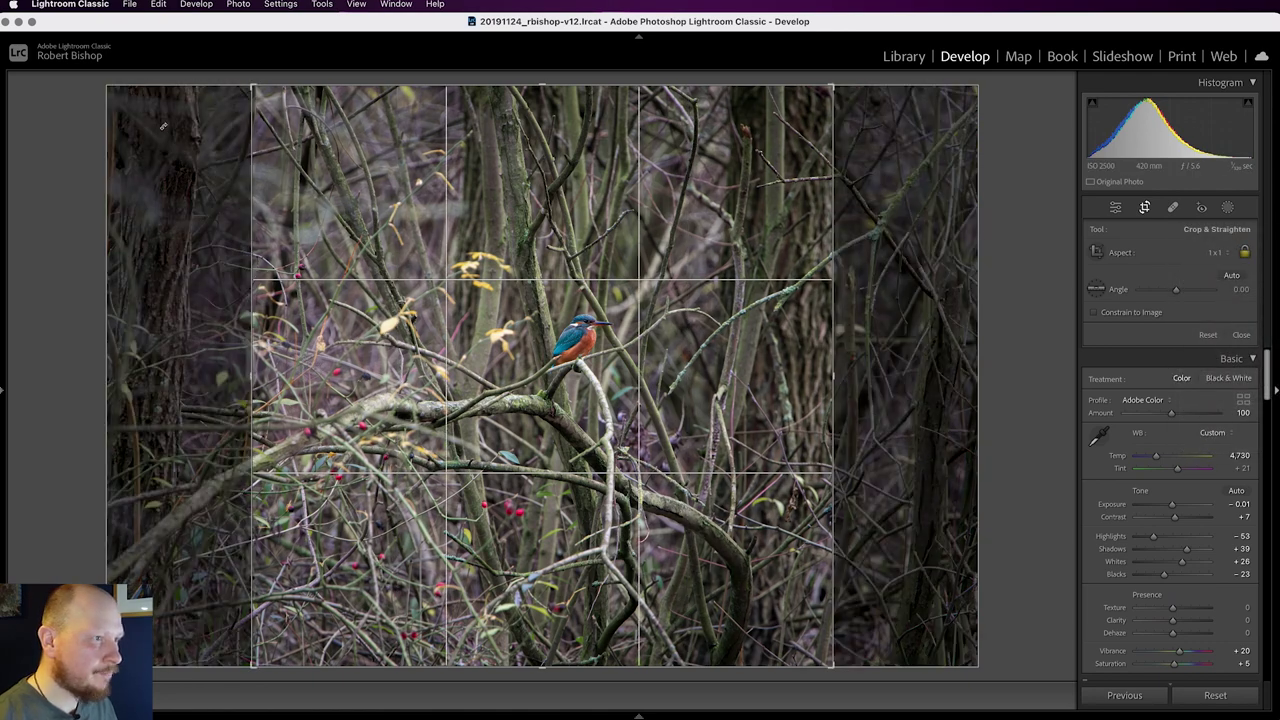
drag(253, 88, 348, 148)
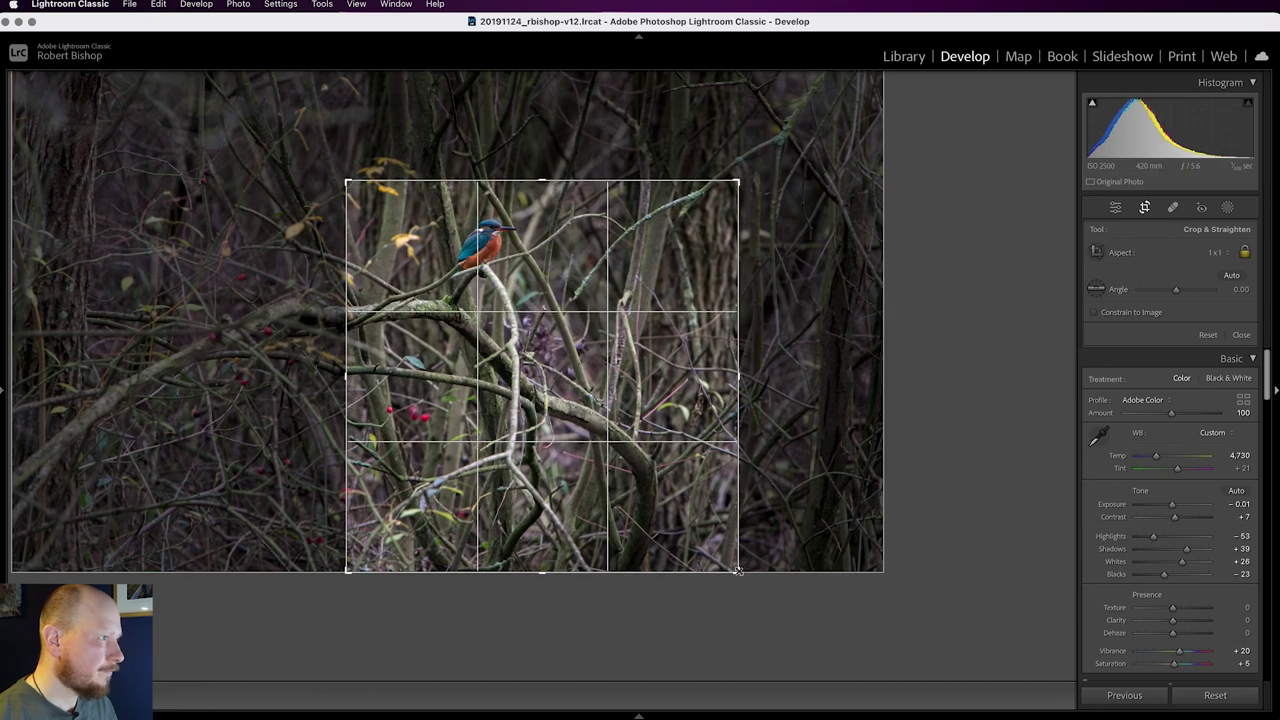
drag(738, 570, 516, 412)
click(1241, 335)
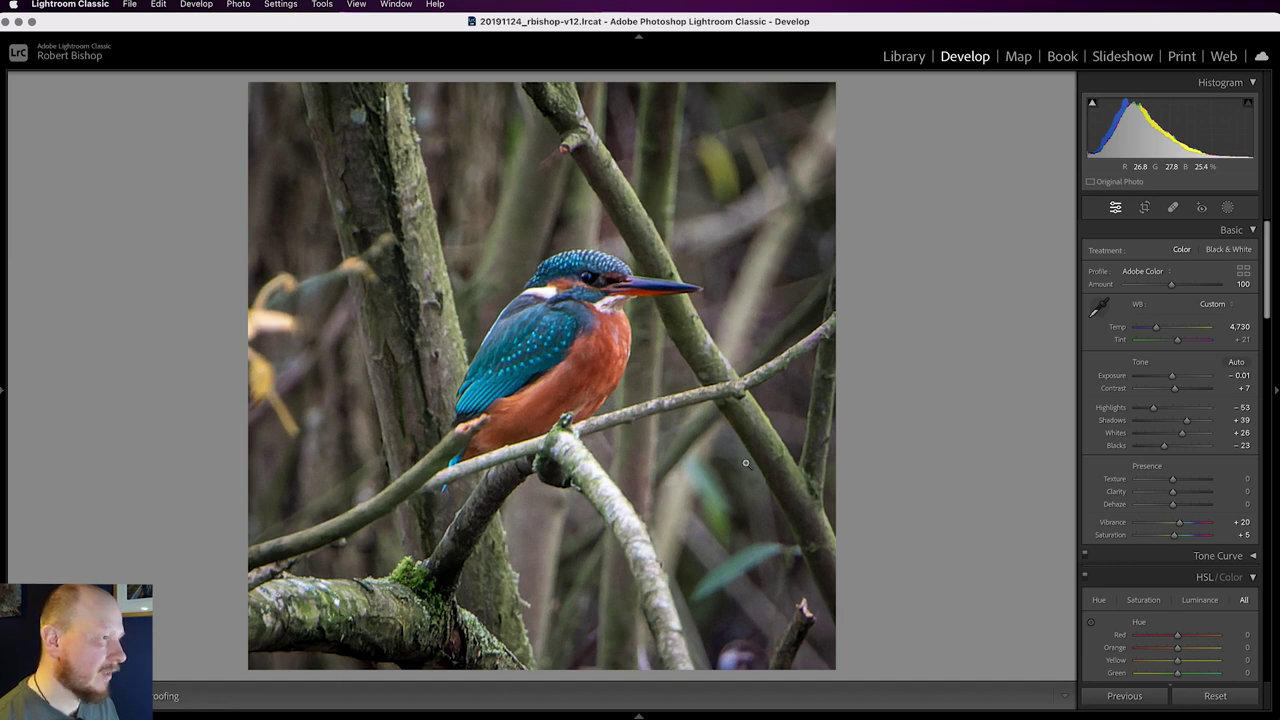
- Zoom in on the owl in 20210621-DSC_9823-low2.jpg to check pixelation, then zoom out to fit
key(super+Tab)
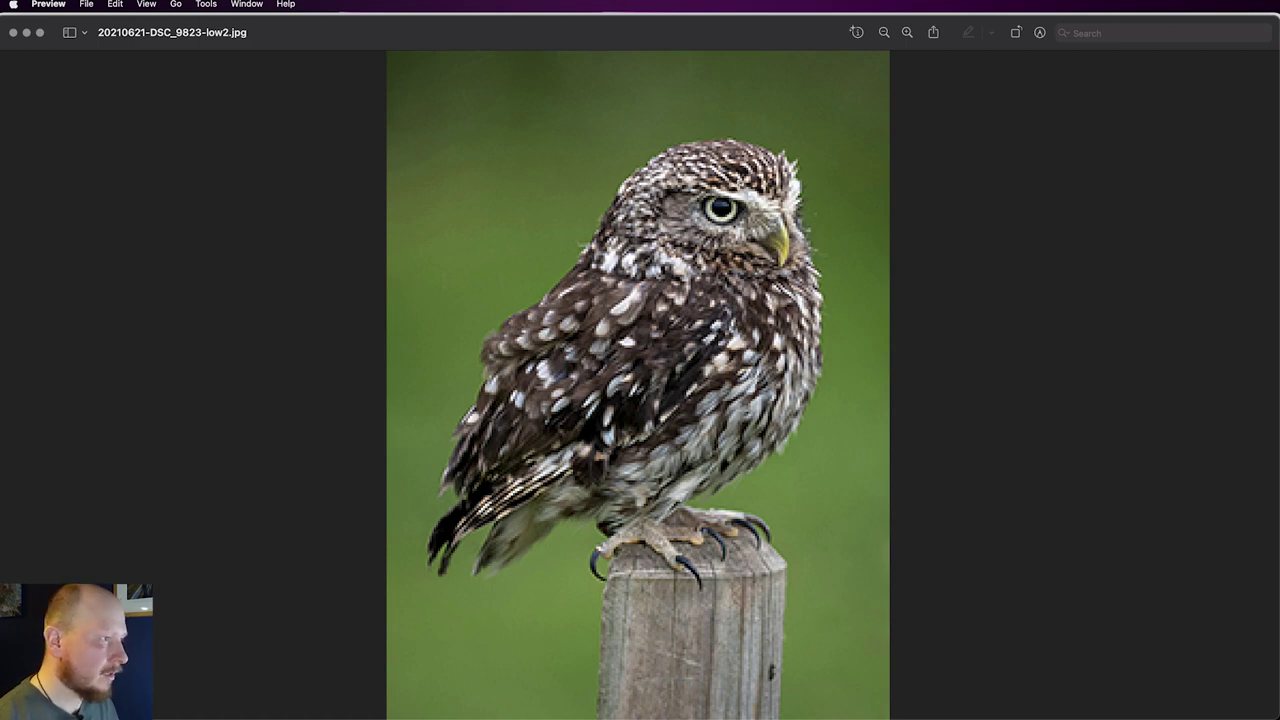
click(906, 33)
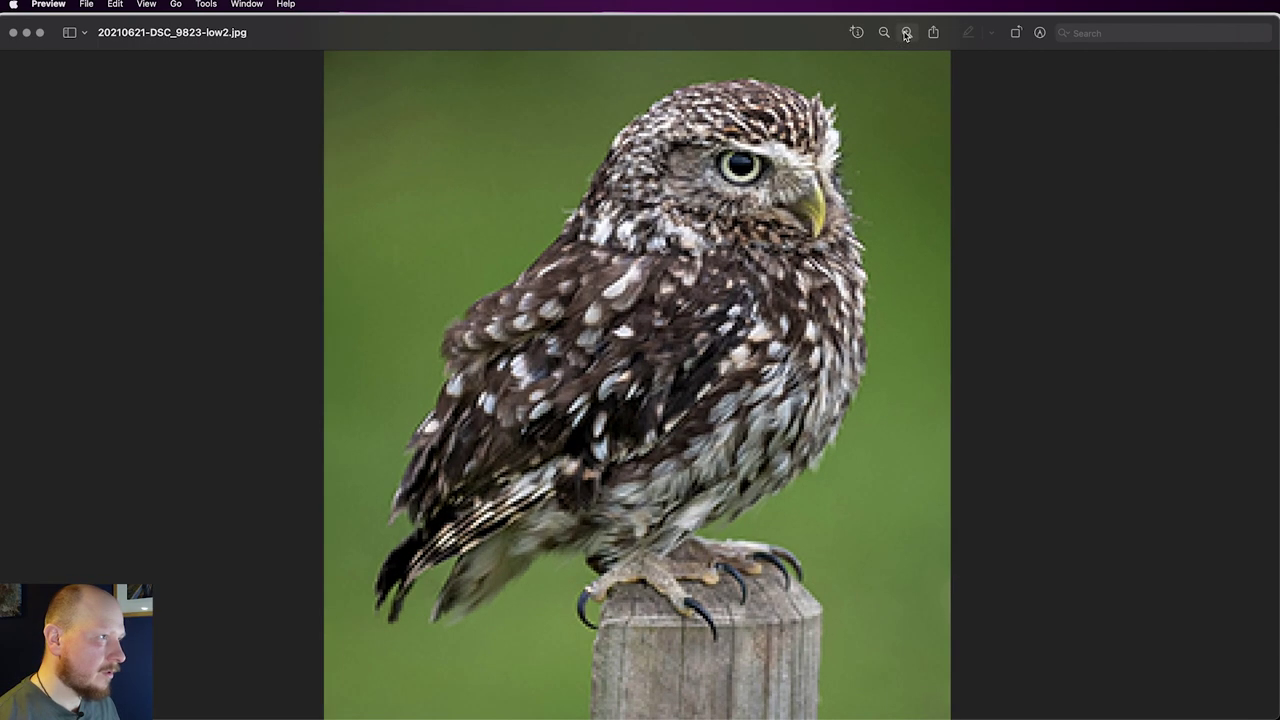
click(906, 33)
scroll(898, 131, up, 5)
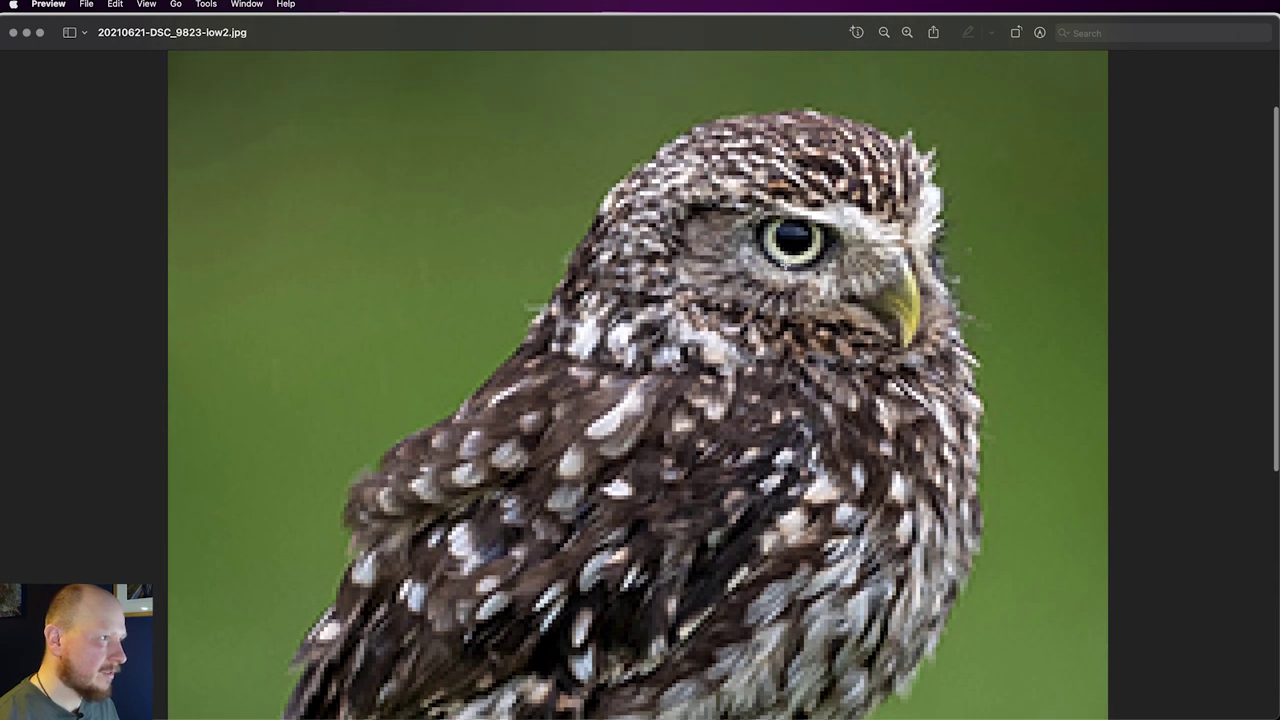
click(884, 32)
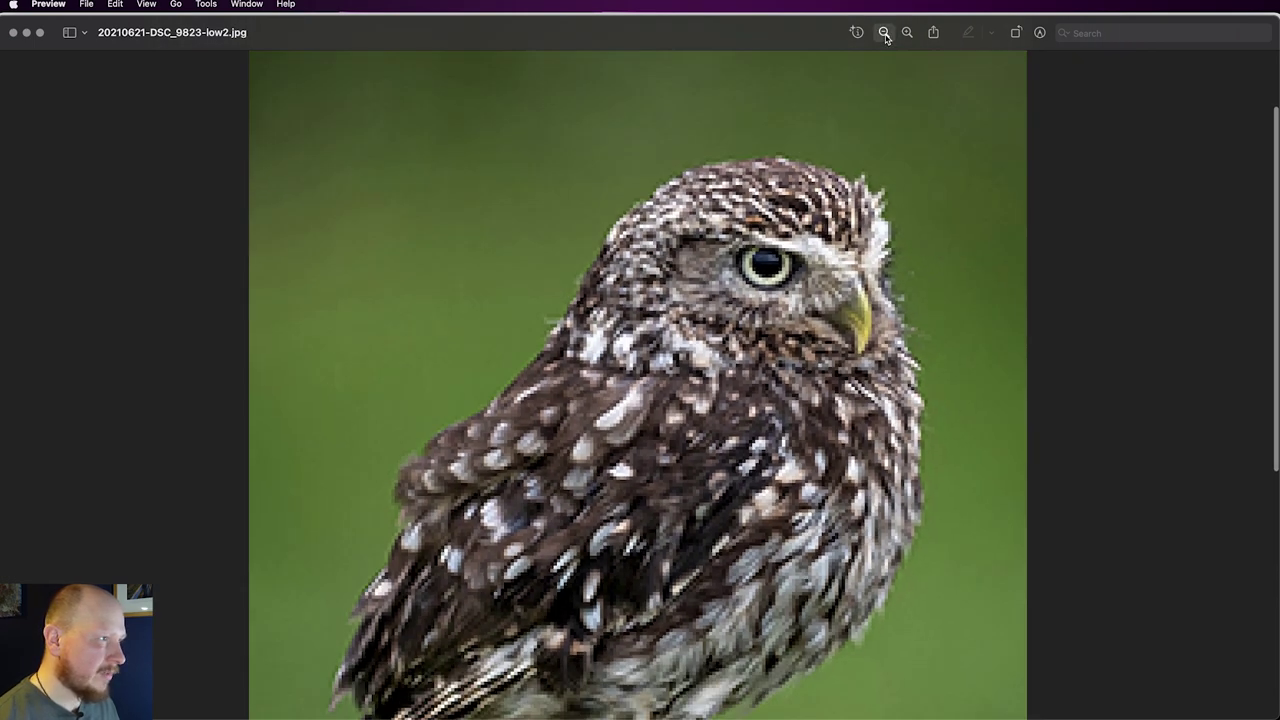
click(884, 32)
click(884, 33)
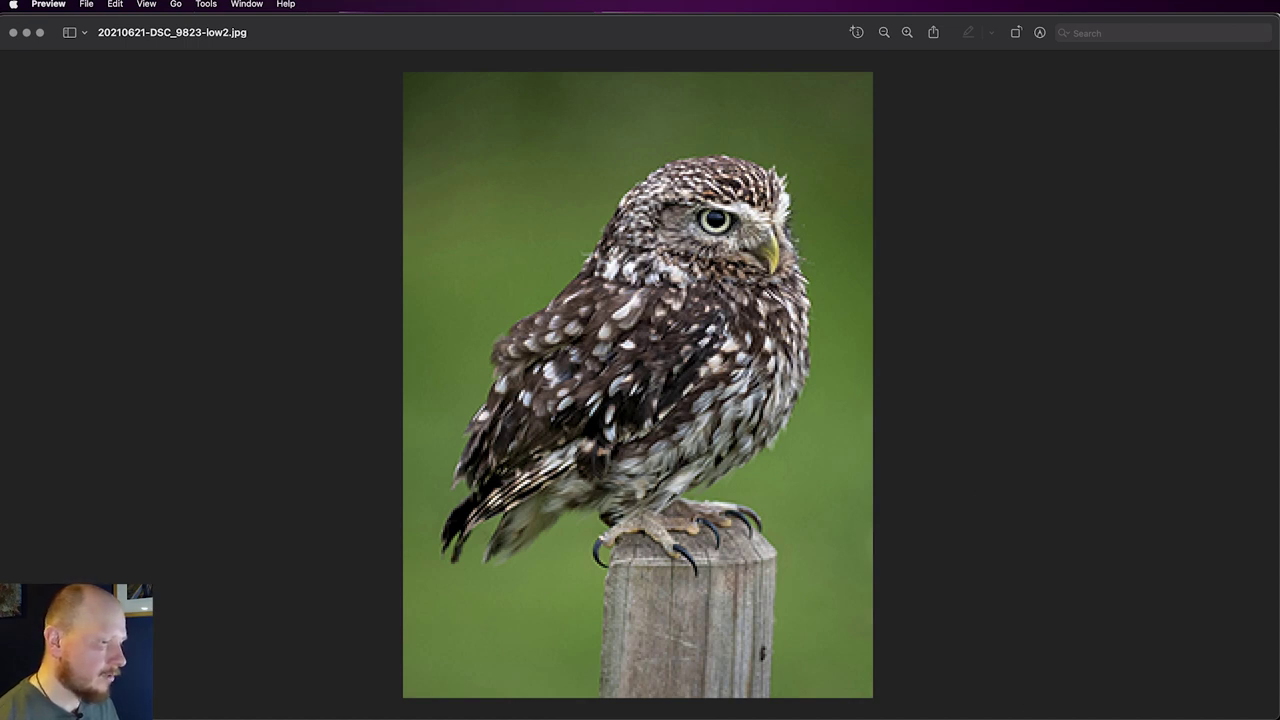
key(super+Tab)
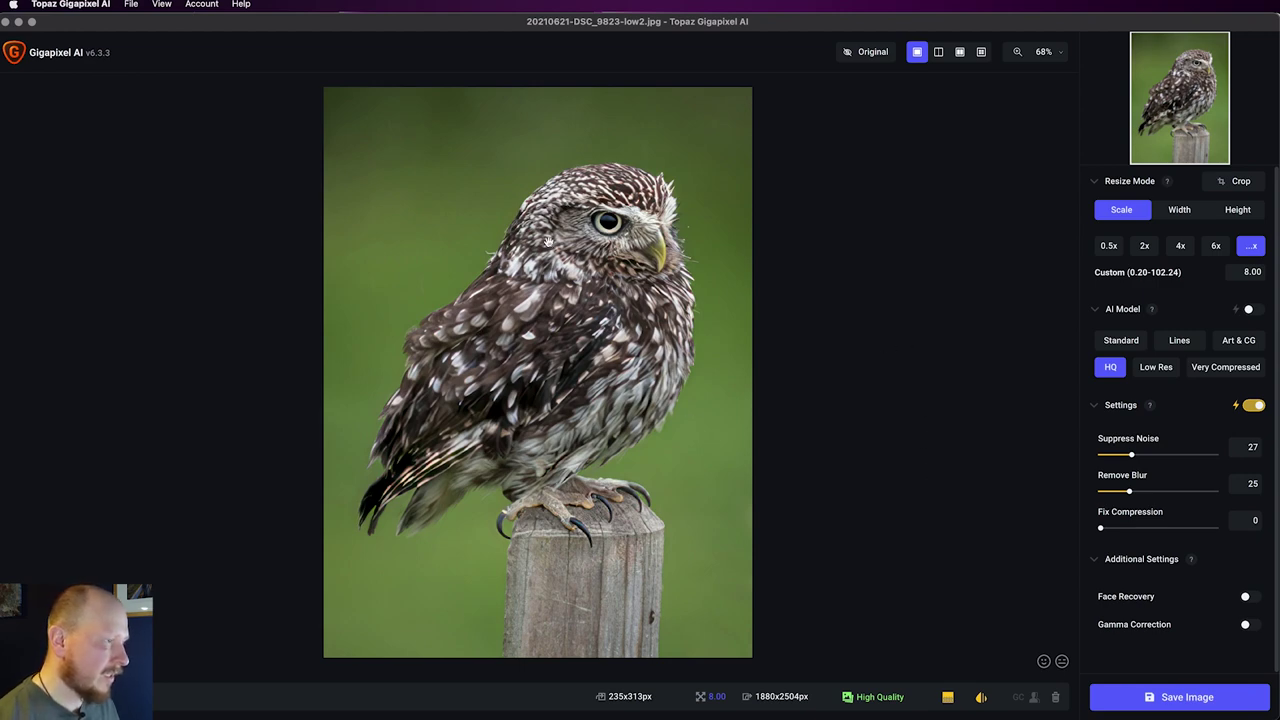
- Zoom into the owl to compare the 8x HQ upscale detail, then zoom back out to fit
scroll(589, 222, up, 5)
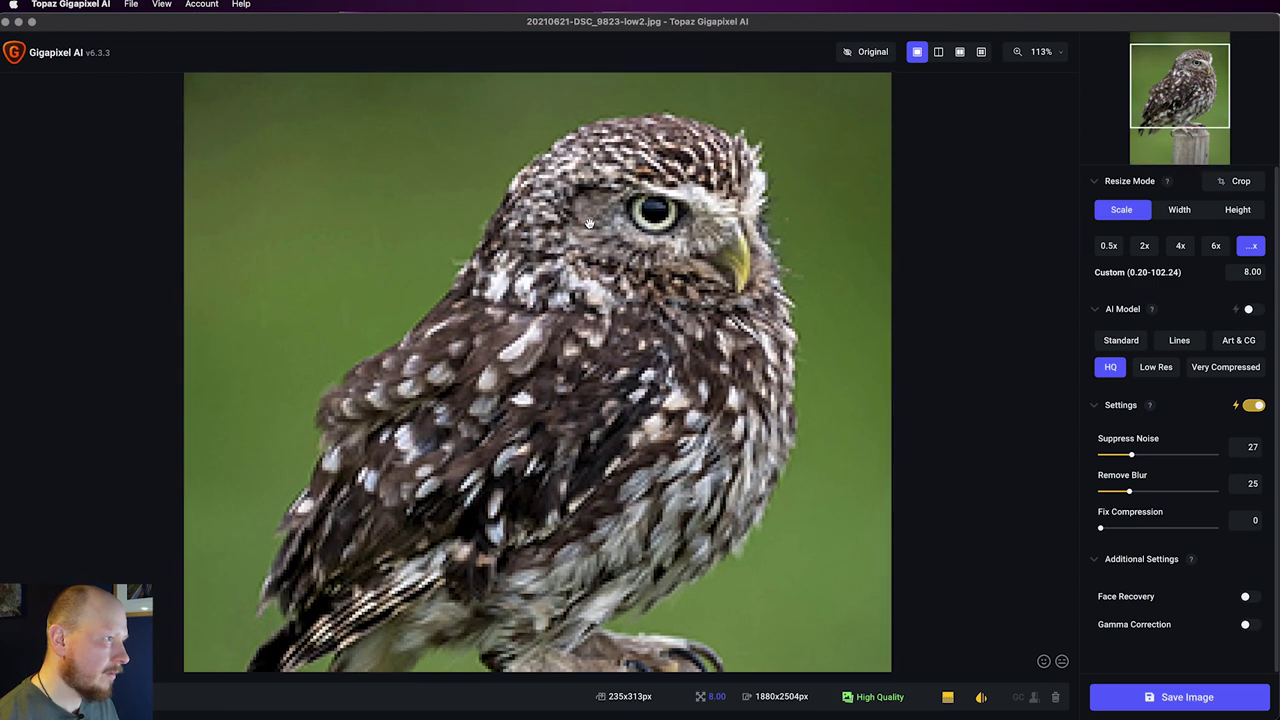
scroll(589, 222, up, 1)
scroll(589, 222, up, 3)
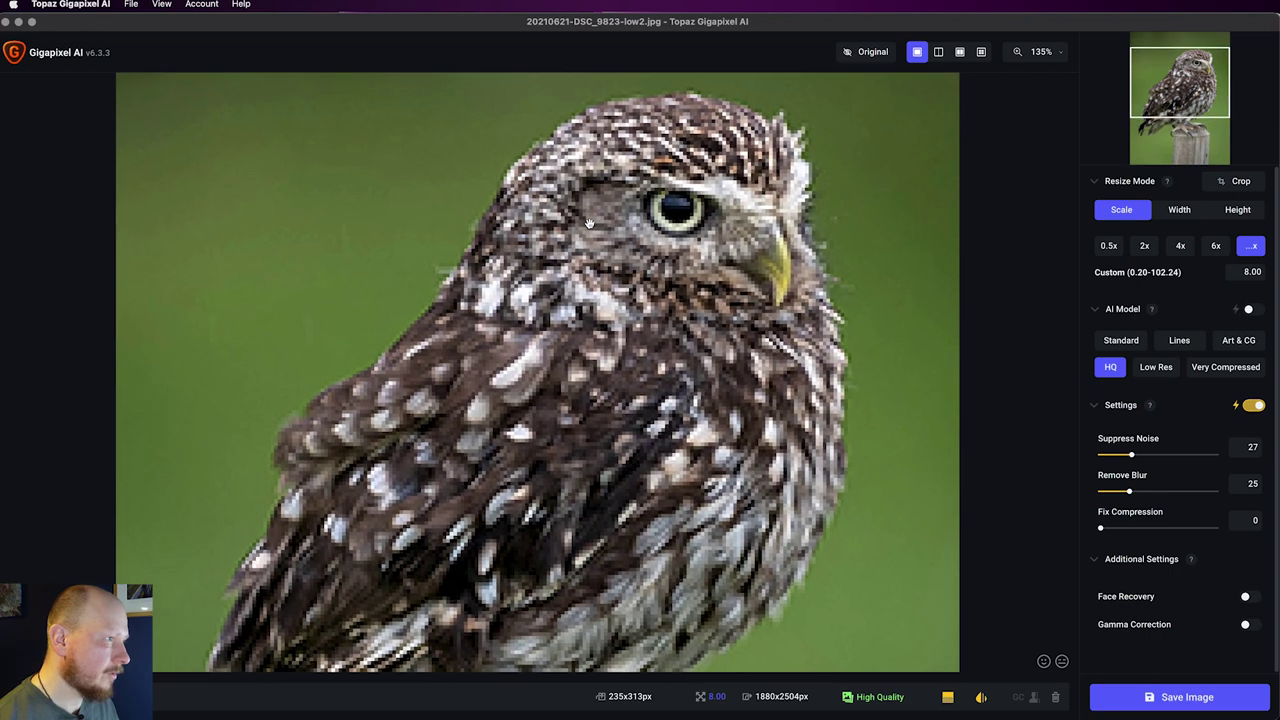
scroll(589, 222, up, 3)
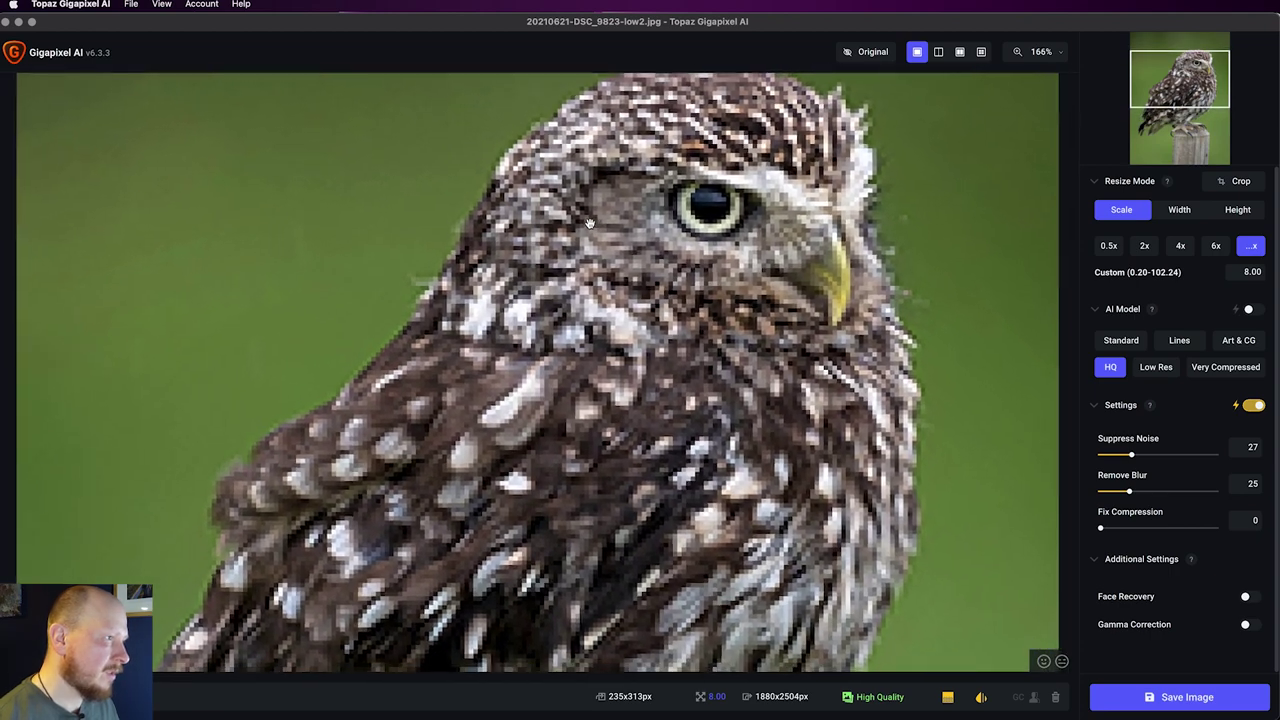
scroll(589, 222, down, 3)
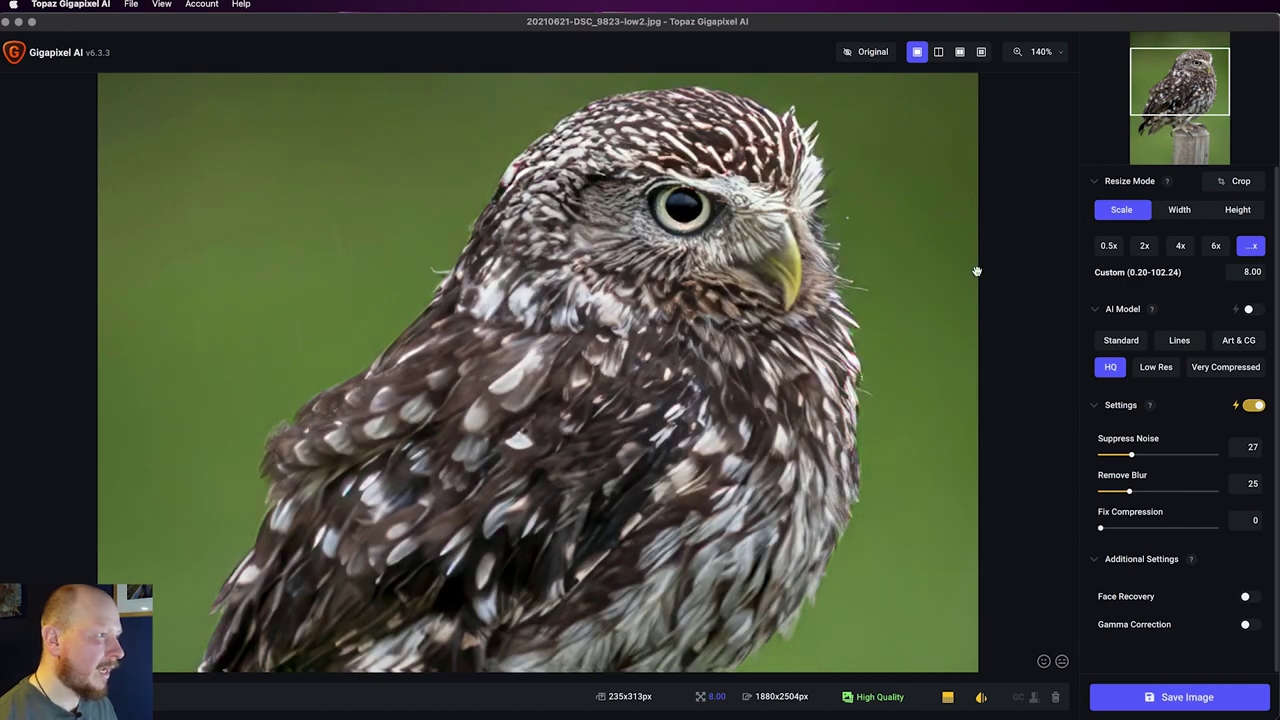
scroll(974, 274, up, 1)
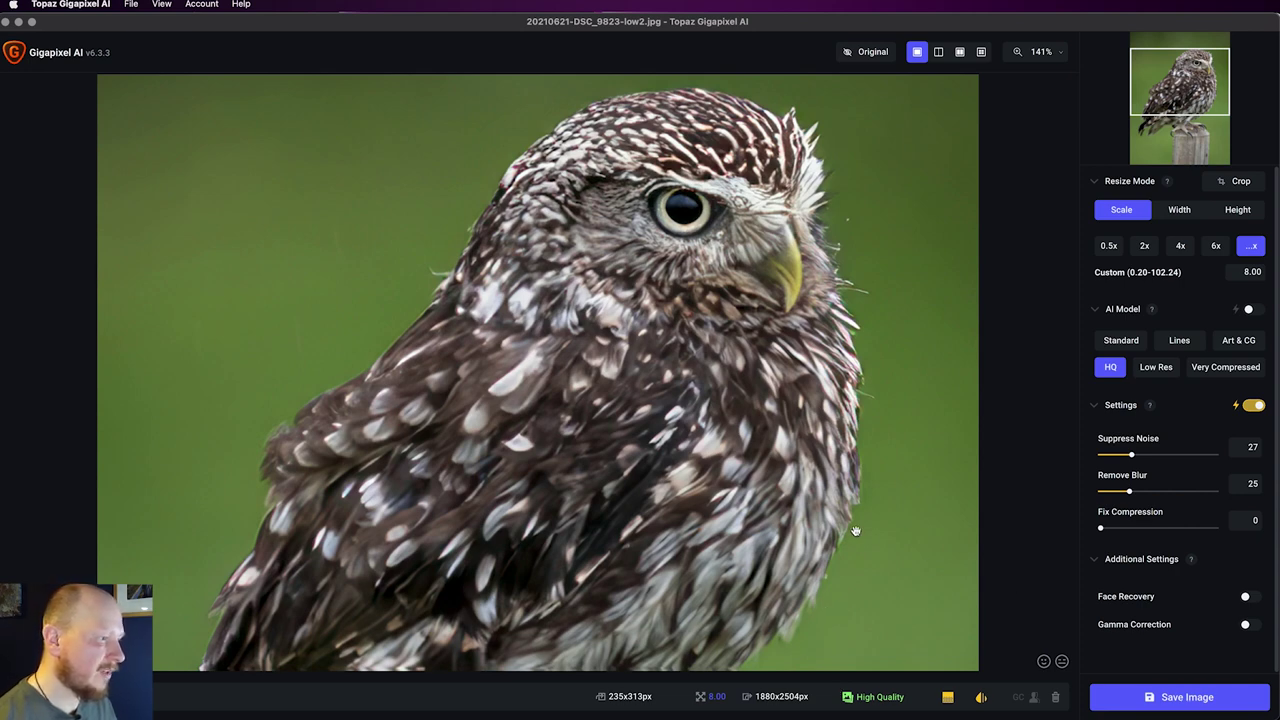
scroll(856, 531, down, 5)
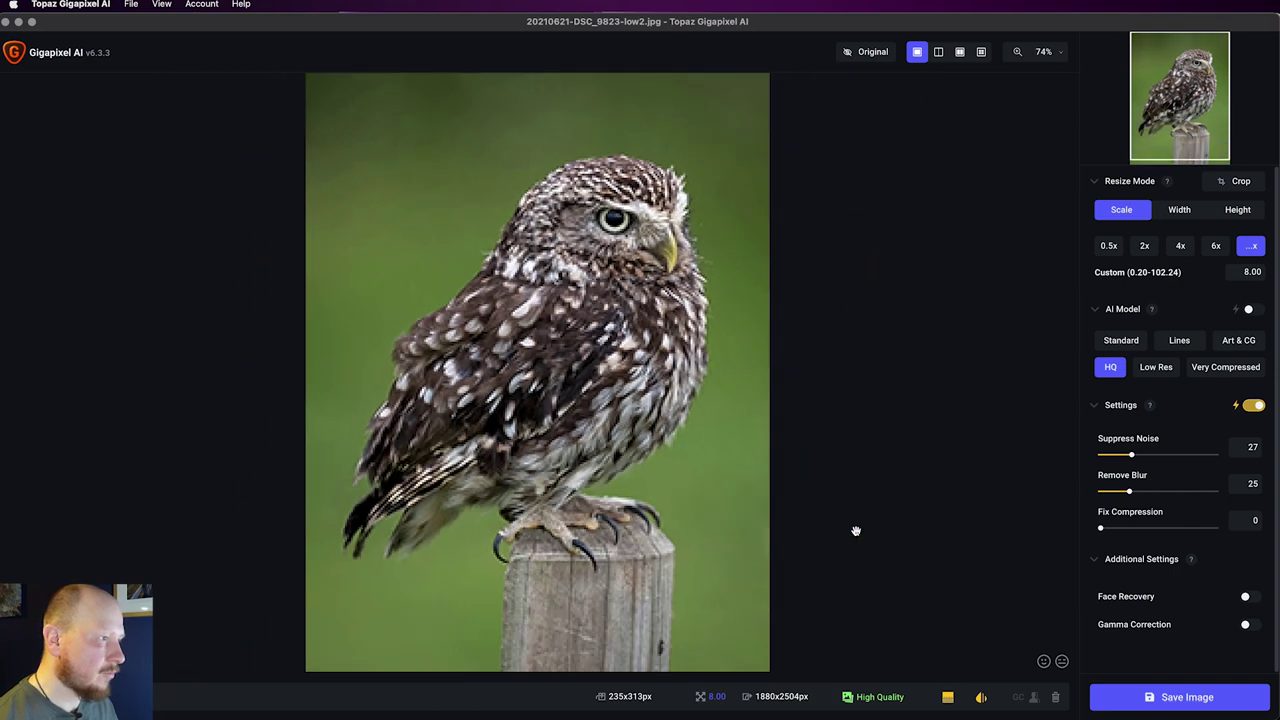
scroll(856, 531, down, 1)
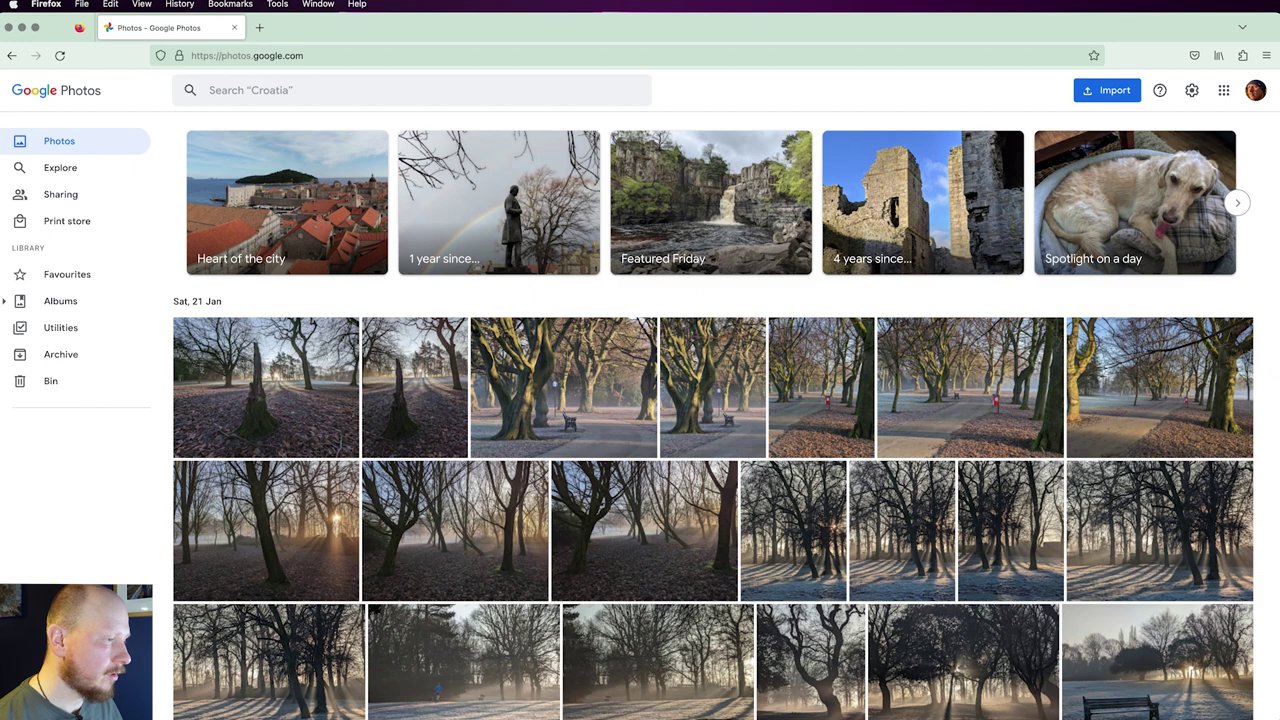
- Focus the Google Photos search box using the slash shortcut
key(slash)
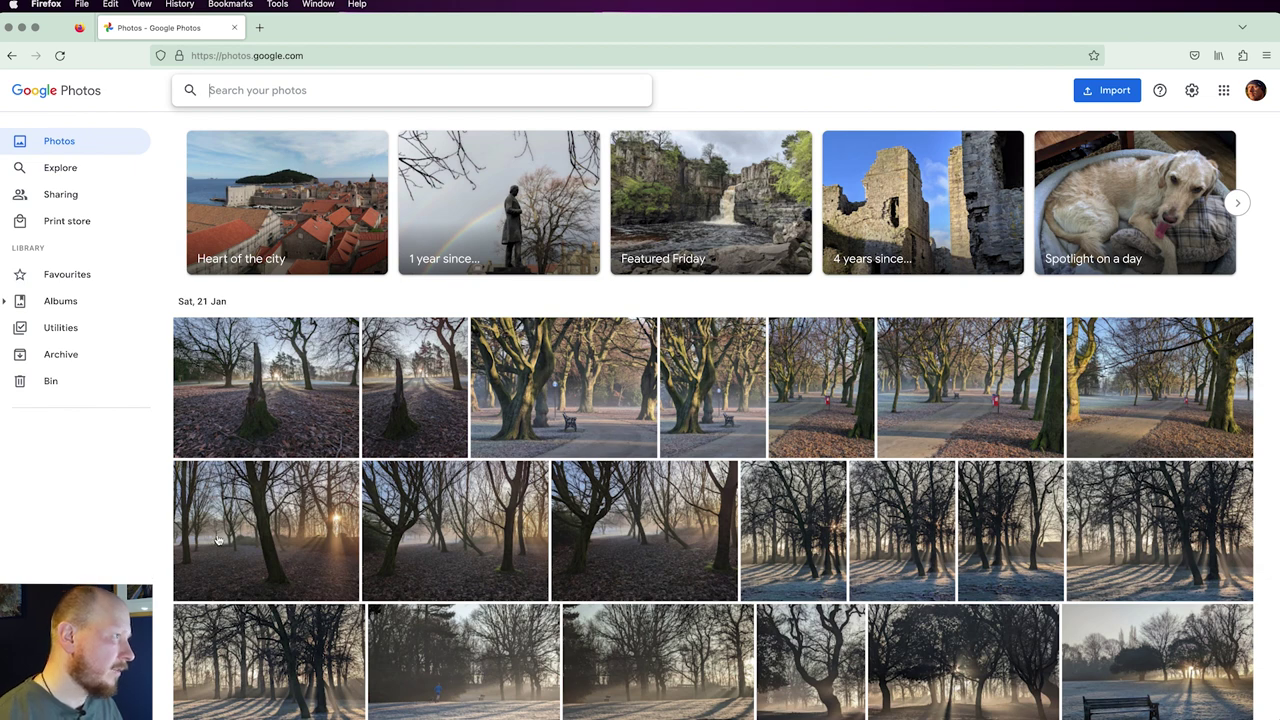
- Search the library for 'woodland' using the suggestion and scroll through the results
click(274, 90)
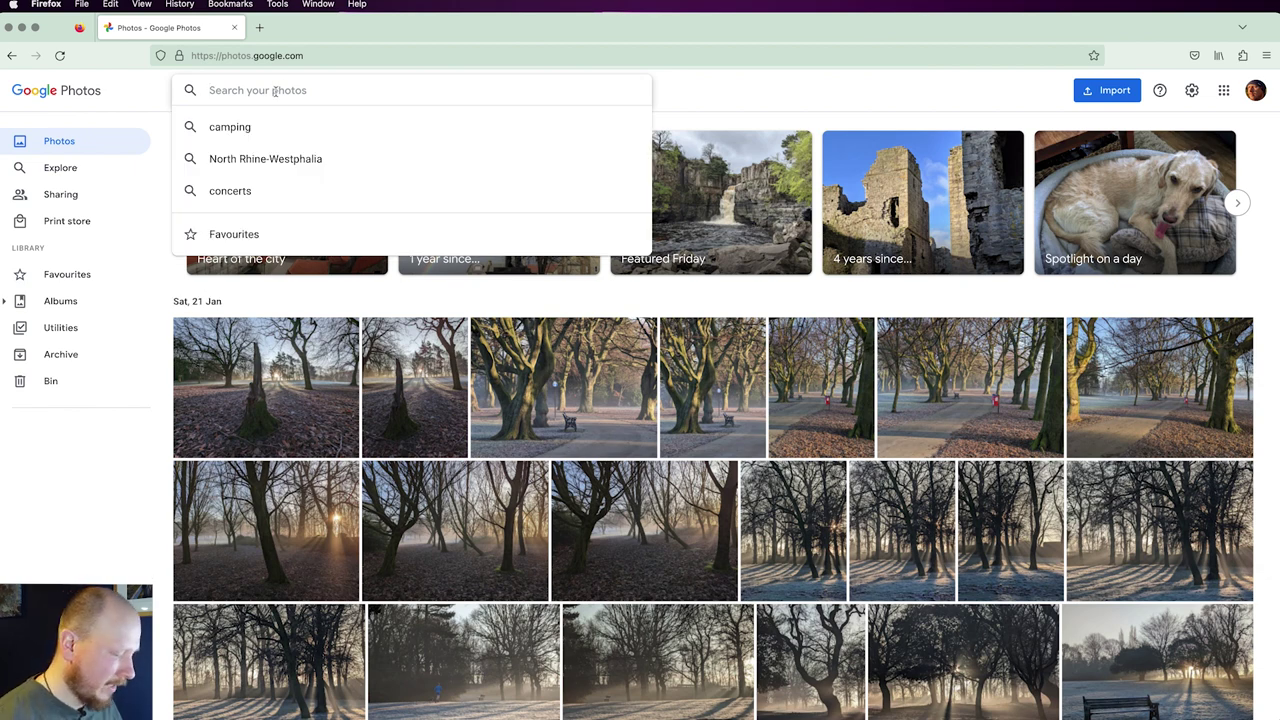
text(woo)
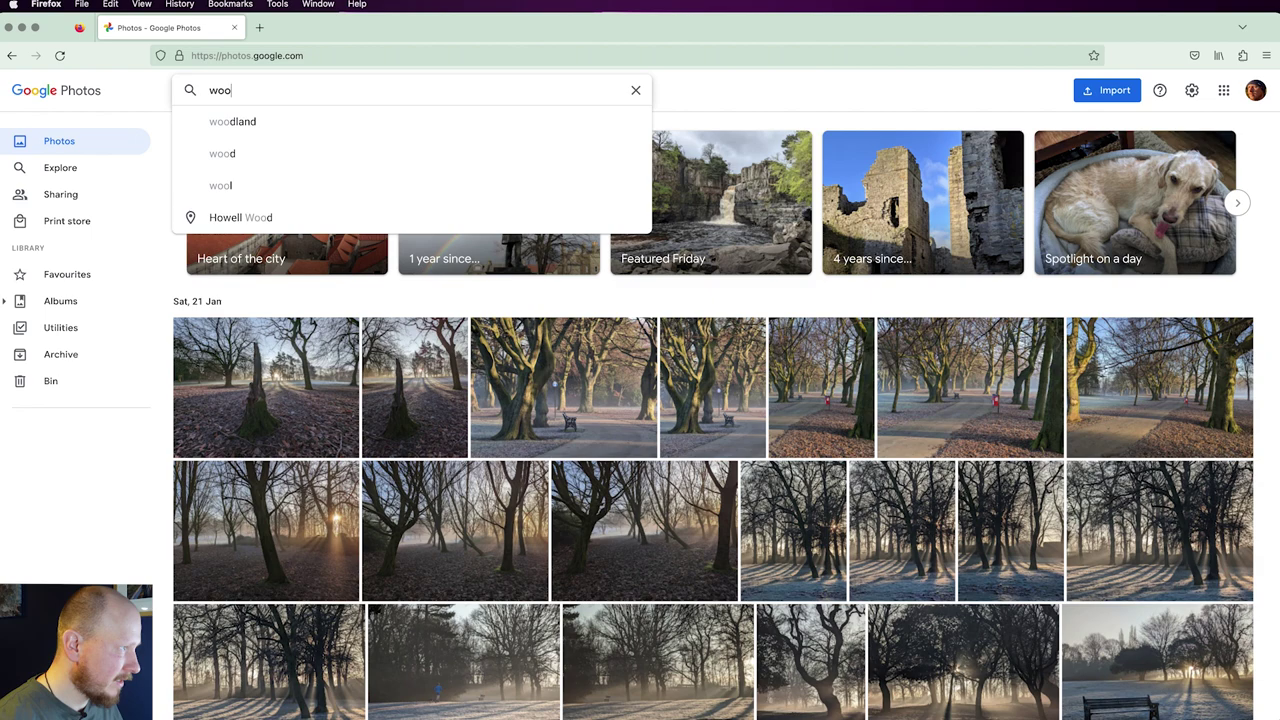
click(232, 121)
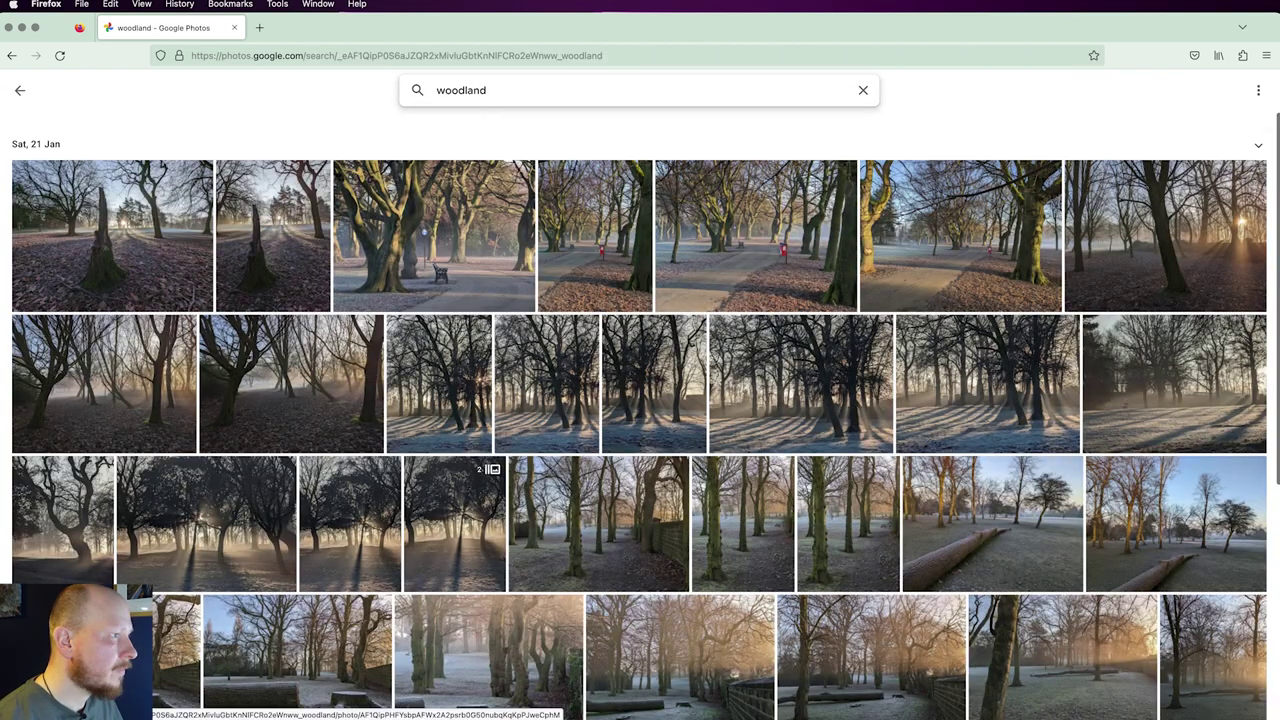
scroll(498, 395, down, 10)
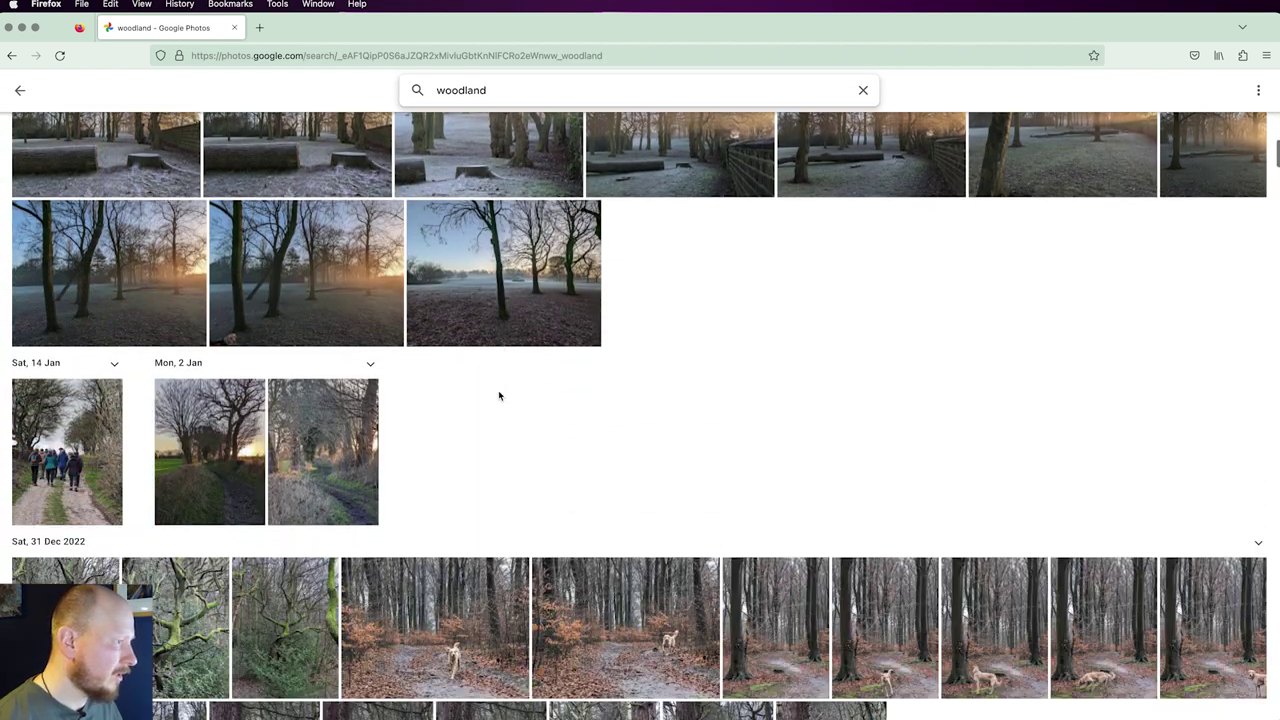
scroll(498, 395, down, 8)
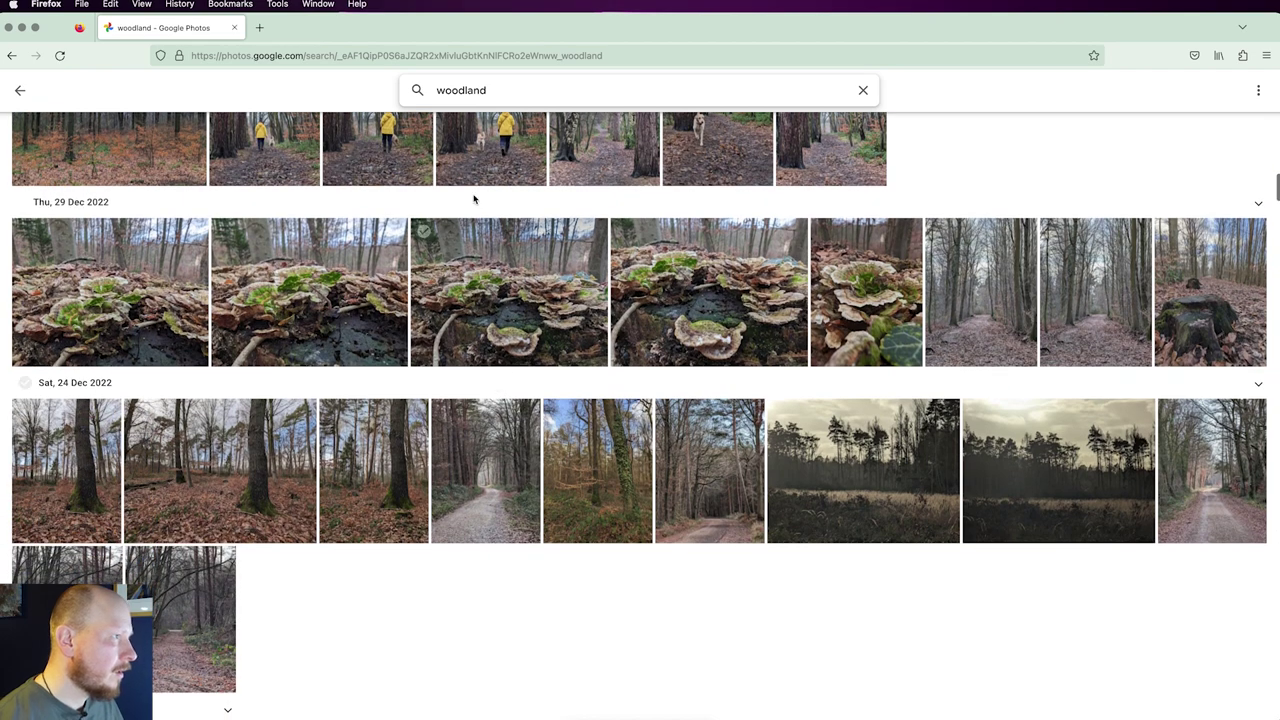
- Search for 'ocean' and scroll through the shark, kelp and reef fish results
click(491, 89)
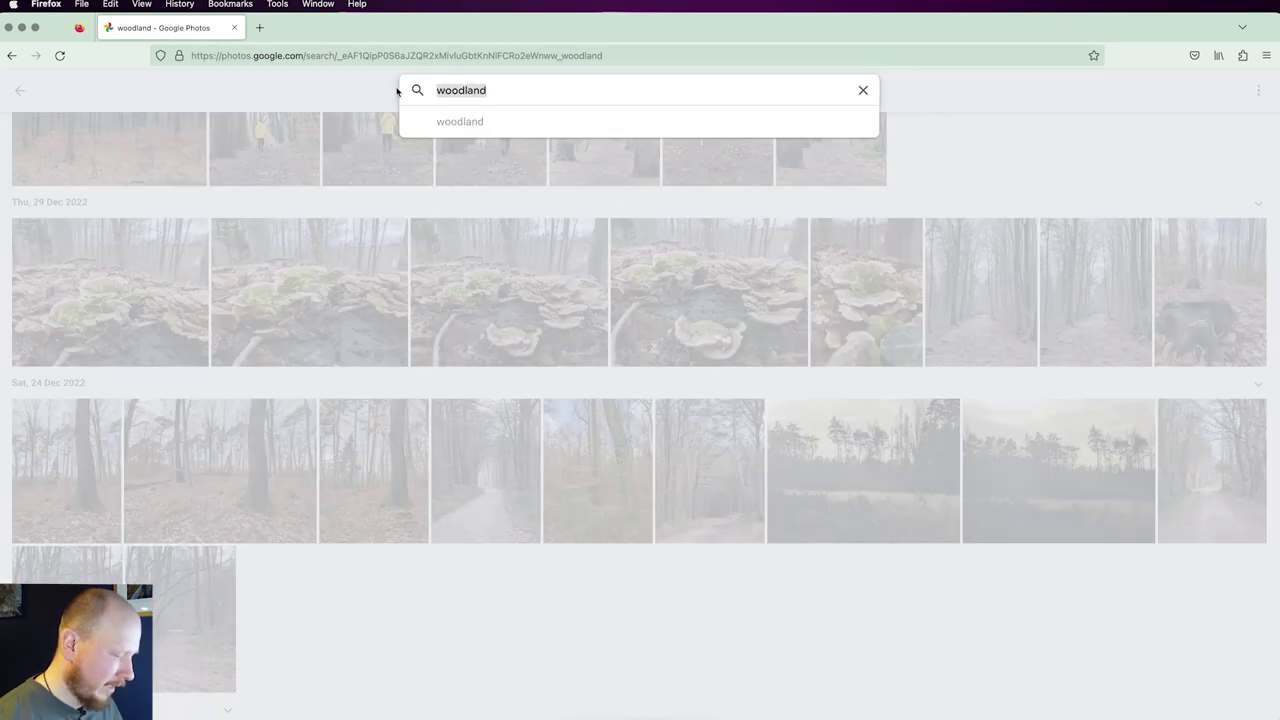
text(ocean)
key(Return)
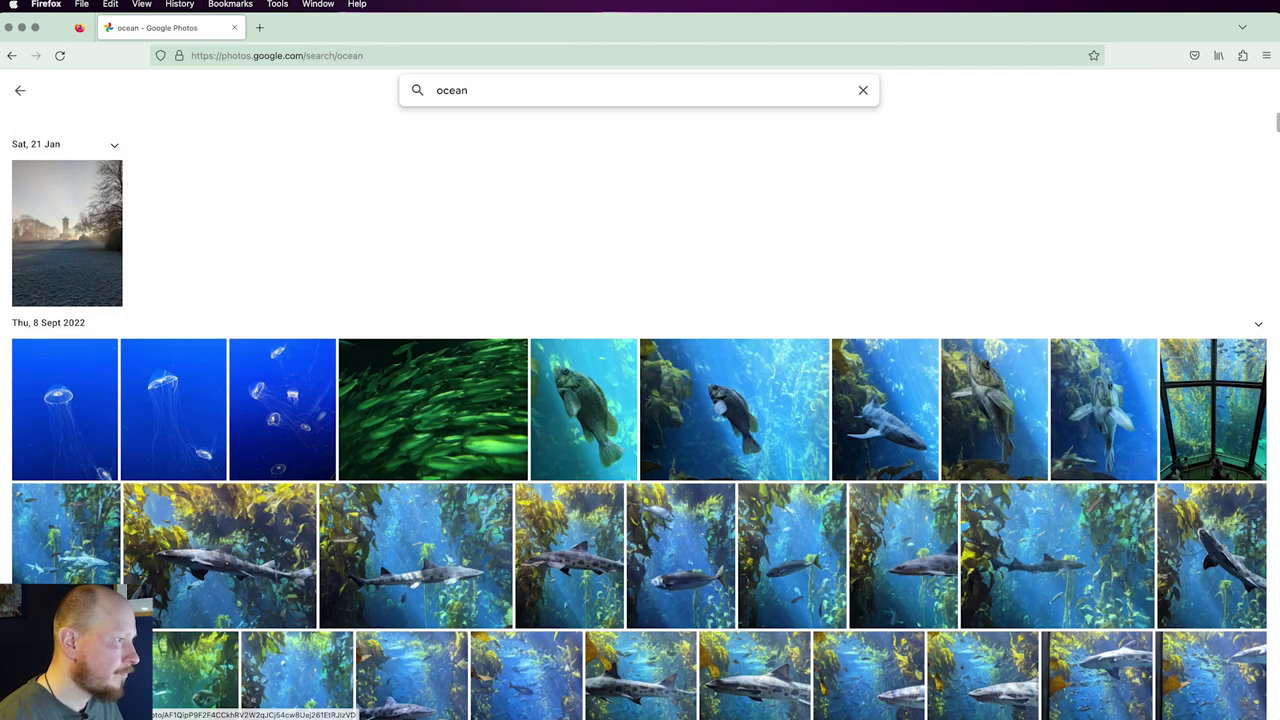
scroll(446, 175, down, 5)
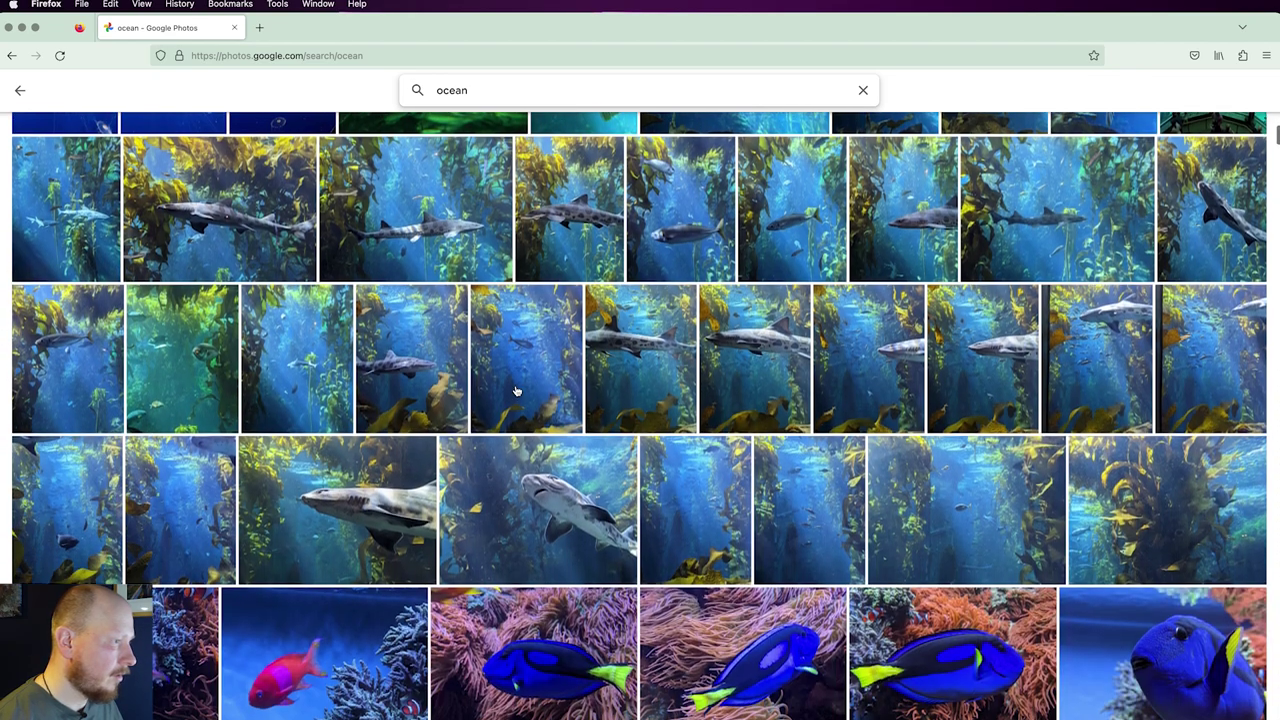
scroll(517, 390, down, 3)
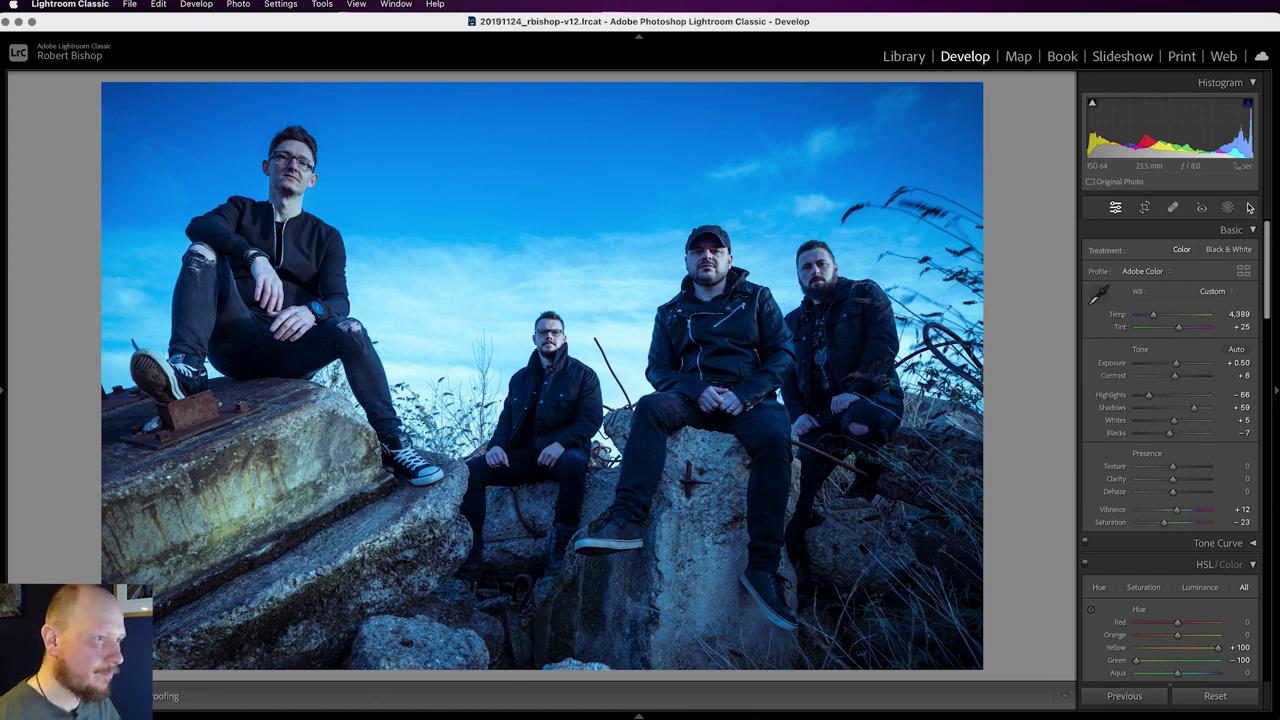
- Create Mask 1 from the All People selection covering all four people
click(1230, 208)
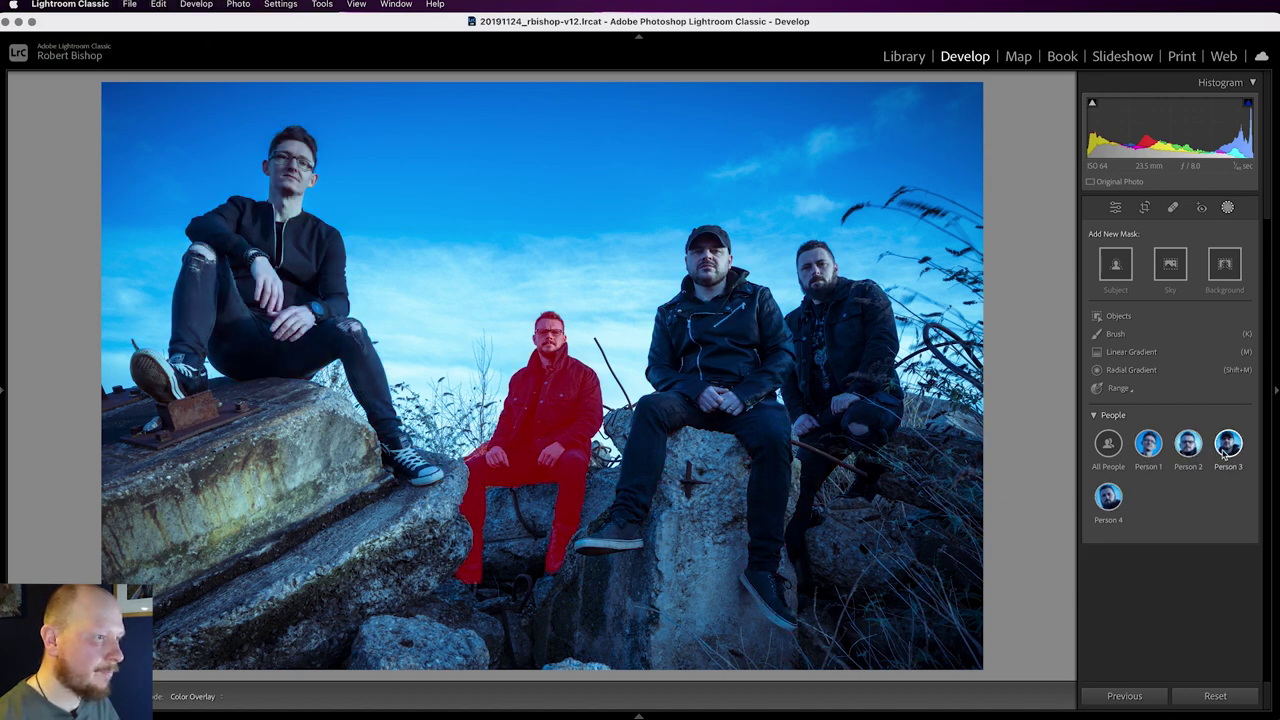
click(1108, 446)
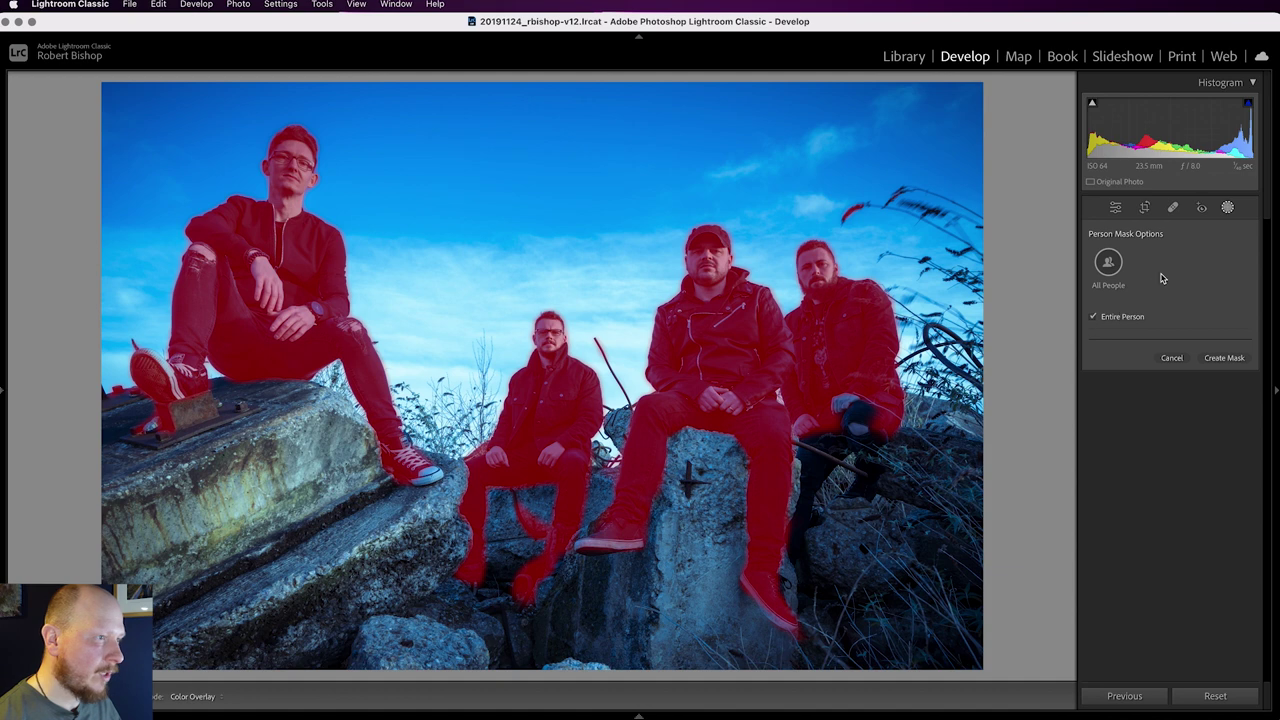
click(1223, 358)
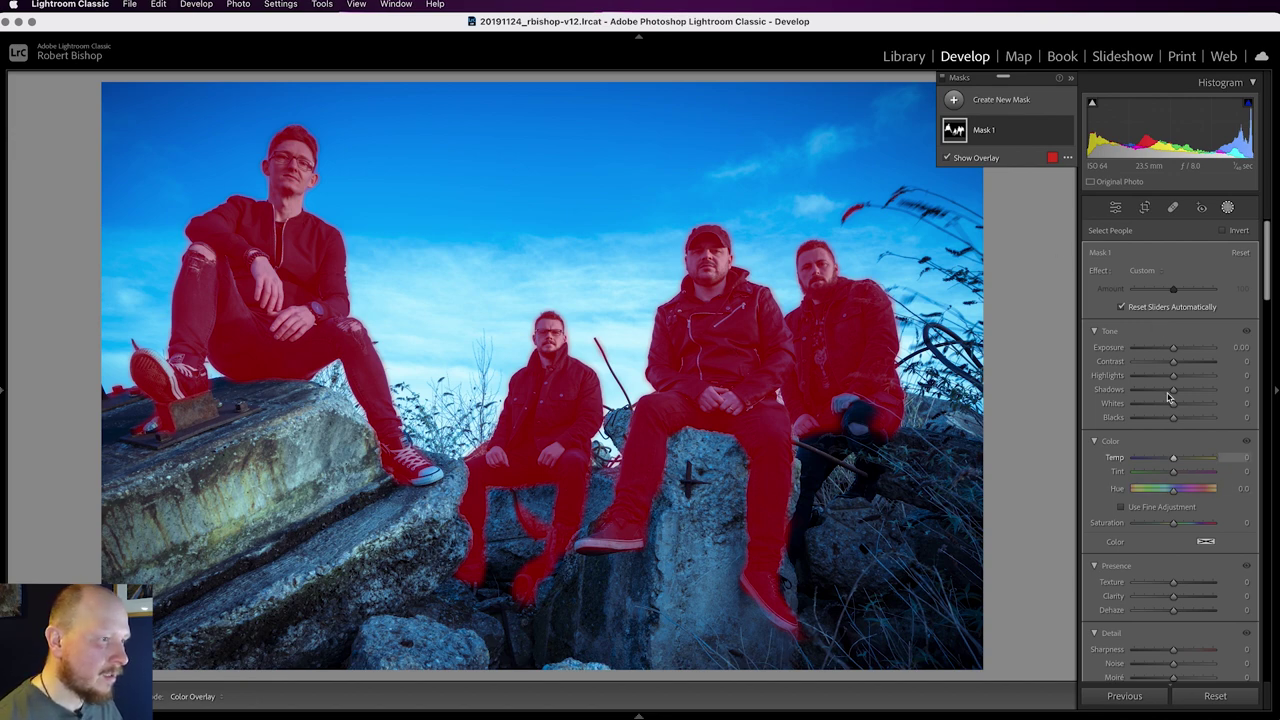
- Set Mask 1 to Shadows +19, Texture +8 and Clarity +21
mouse_move(1174, 390)
mouse_down()
mouse_move(1197, 392)
mouse_move(1180, 393)
mouse_up()
scroll(1194, 538, down, 2)
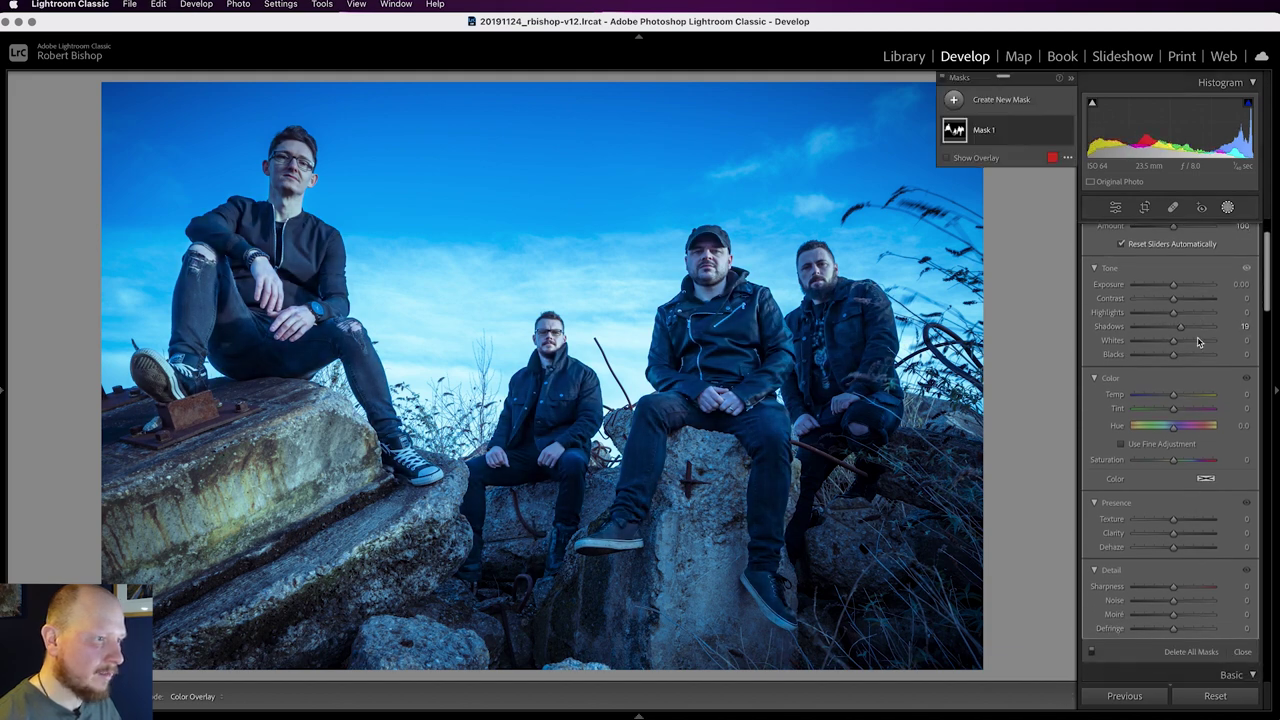
scroll(1194, 538, down, 1)
drag(1173, 534, 1178, 522)
scroll(1200, 490, down, 3)
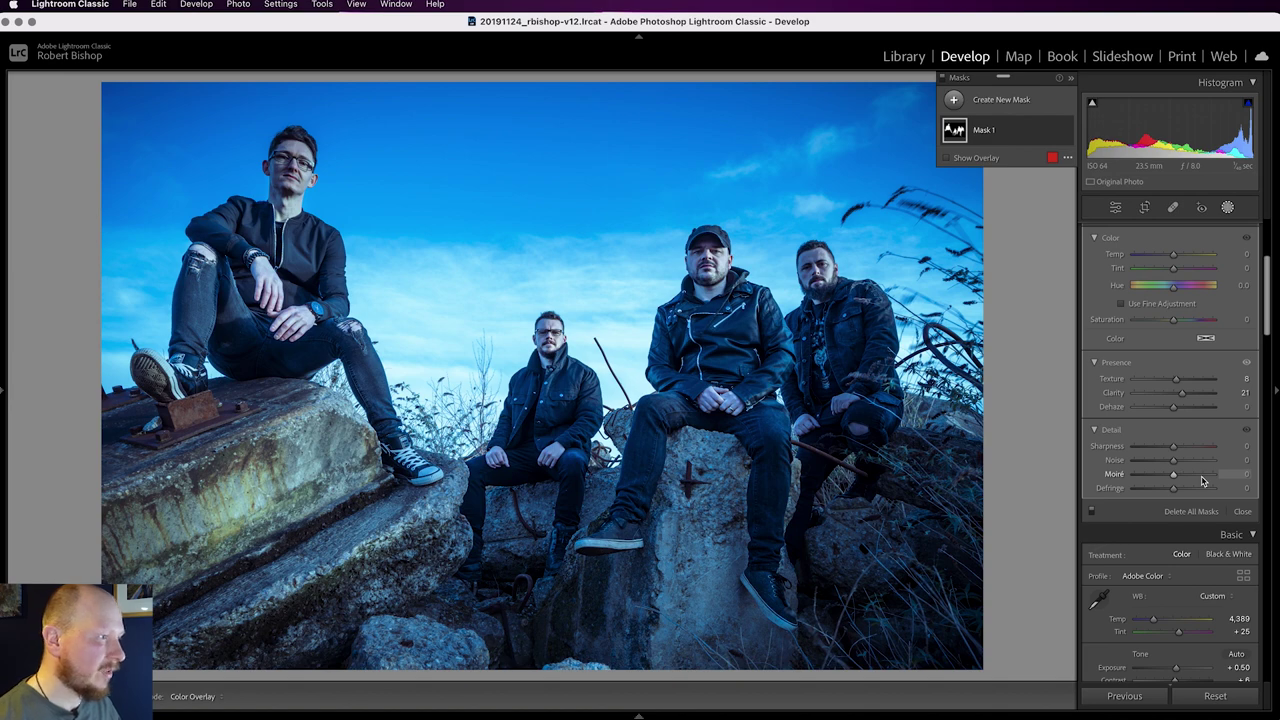
scroll(1200, 480, up, 2)
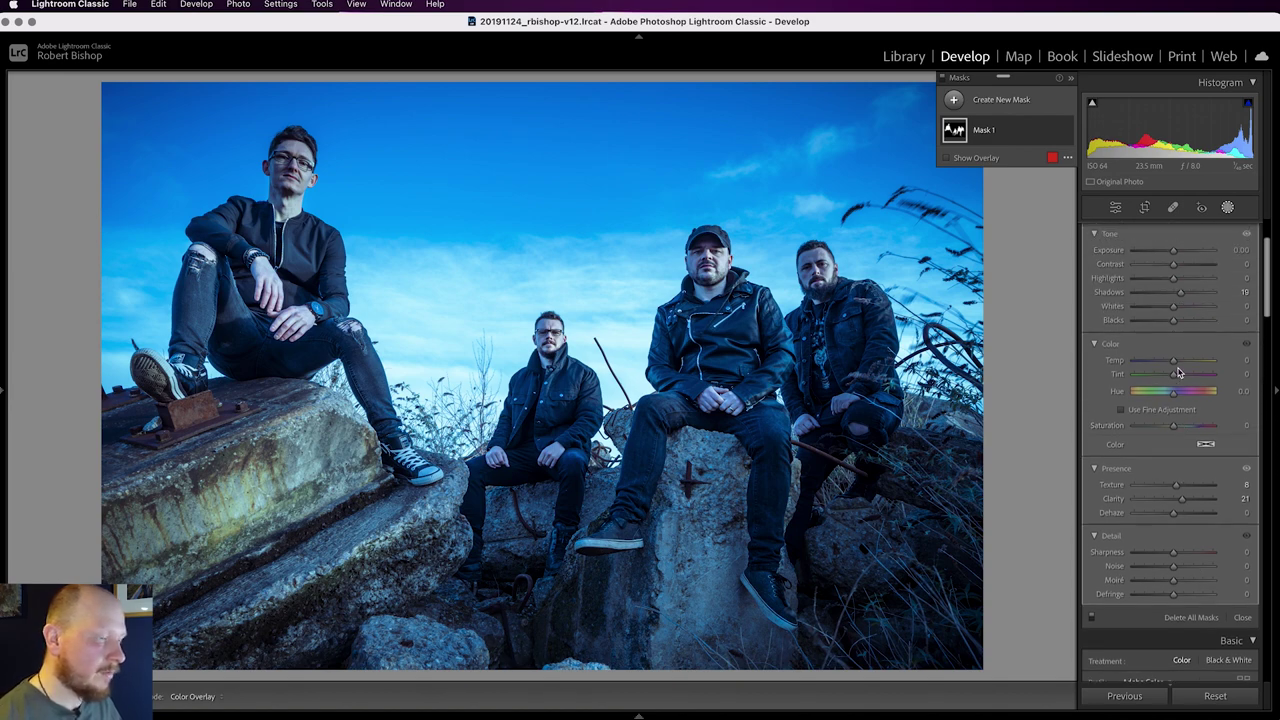
- Reopen Masking and browse the Create New Mask choices without adding a mask
click(1228, 208)
click(1228, 208)
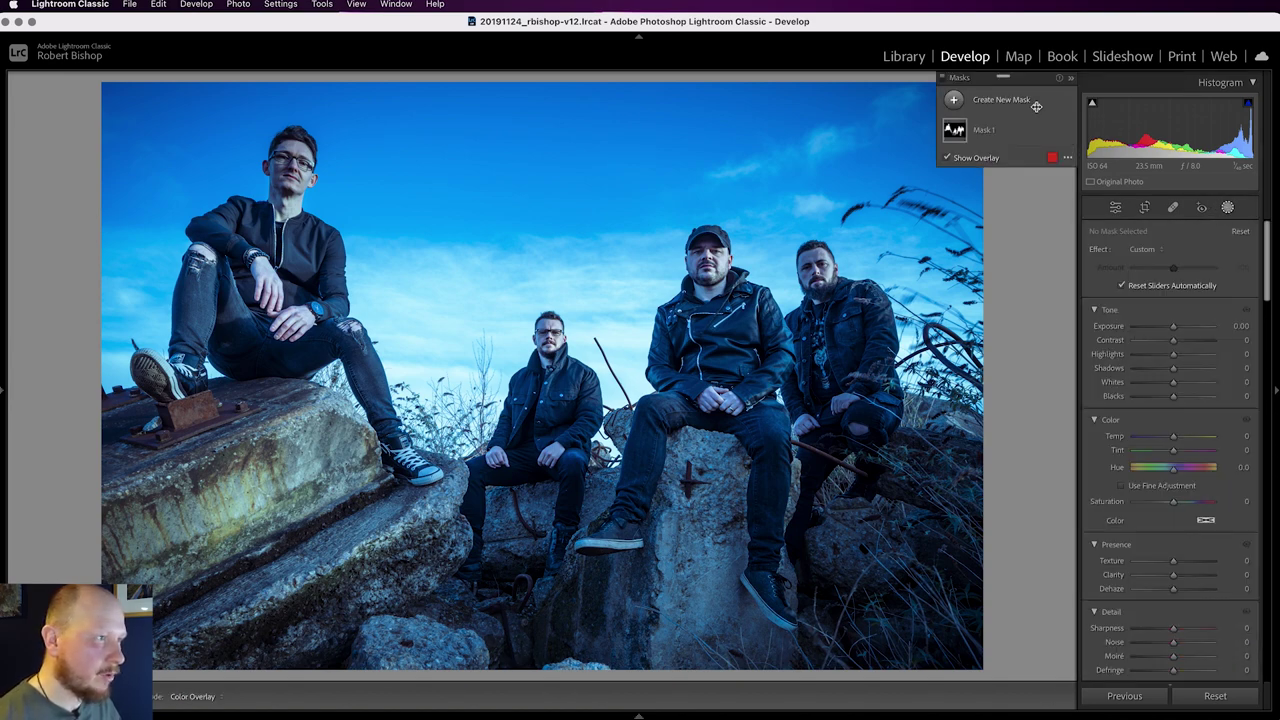
click(955, 100)
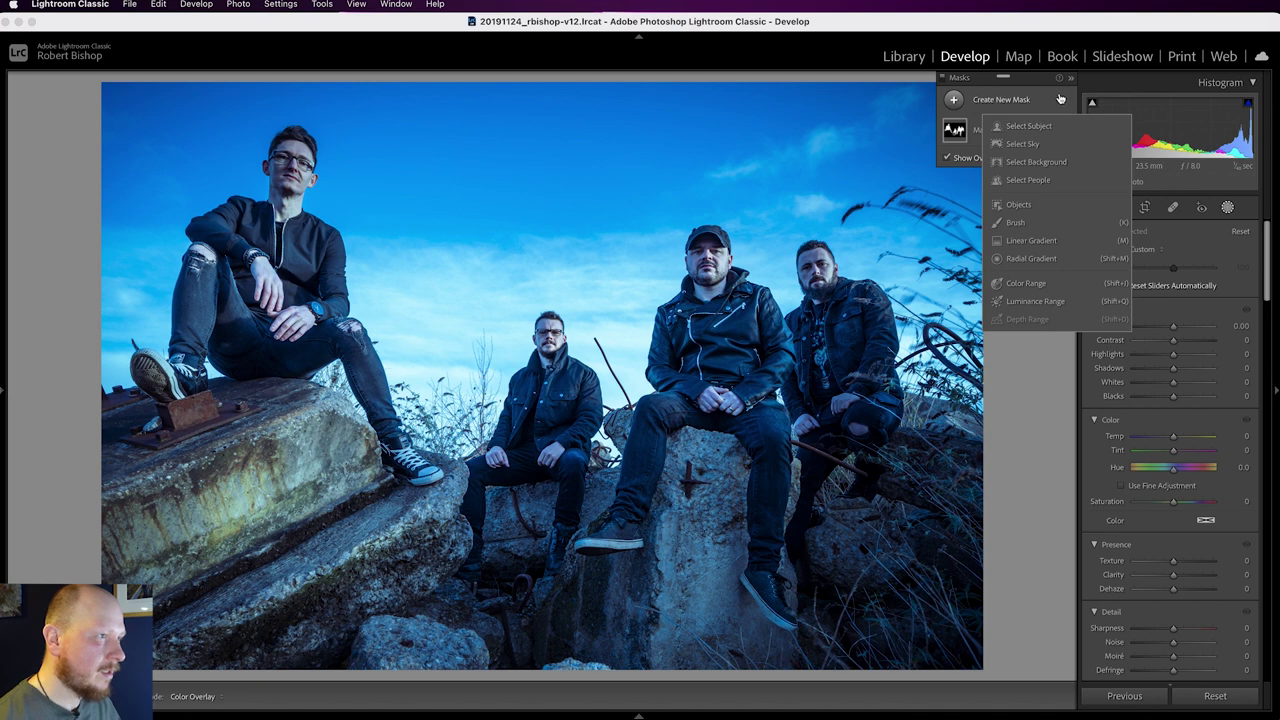
click(1060, 99)
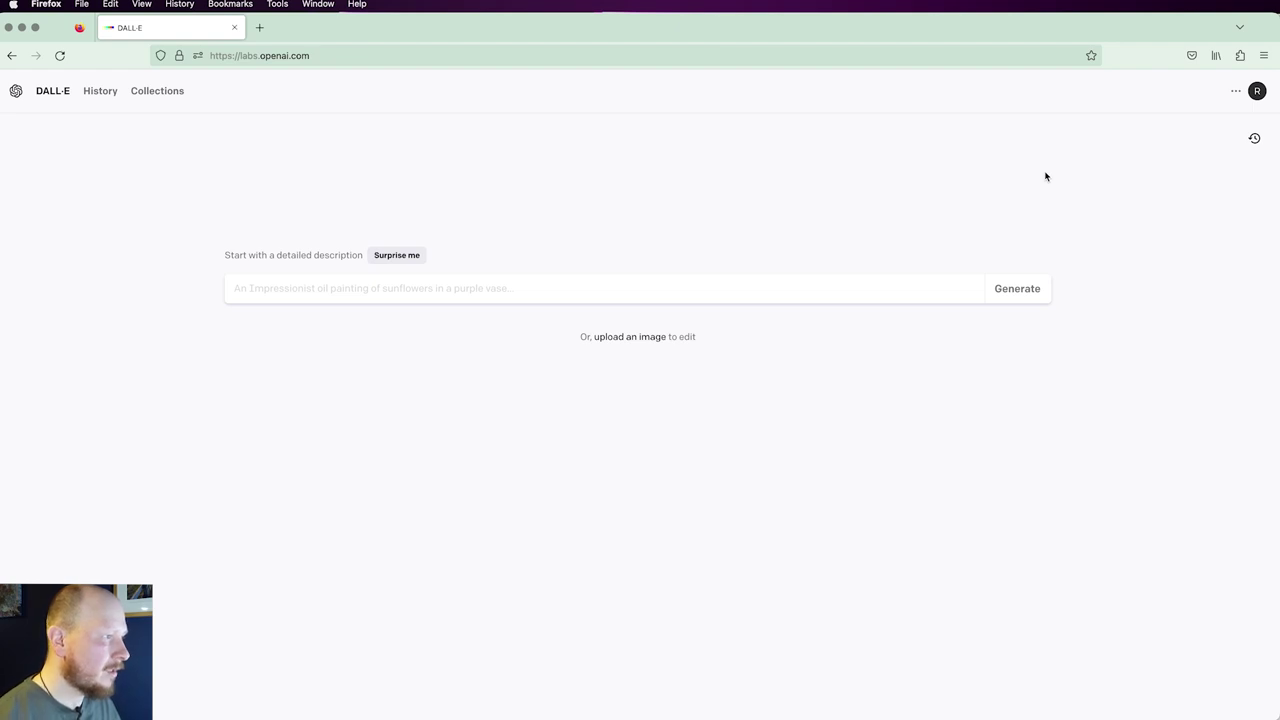
- Generate DALL-E images from the prompt 'foggy atmospheric woodland scene with cold blue tones'
click(358, 290)
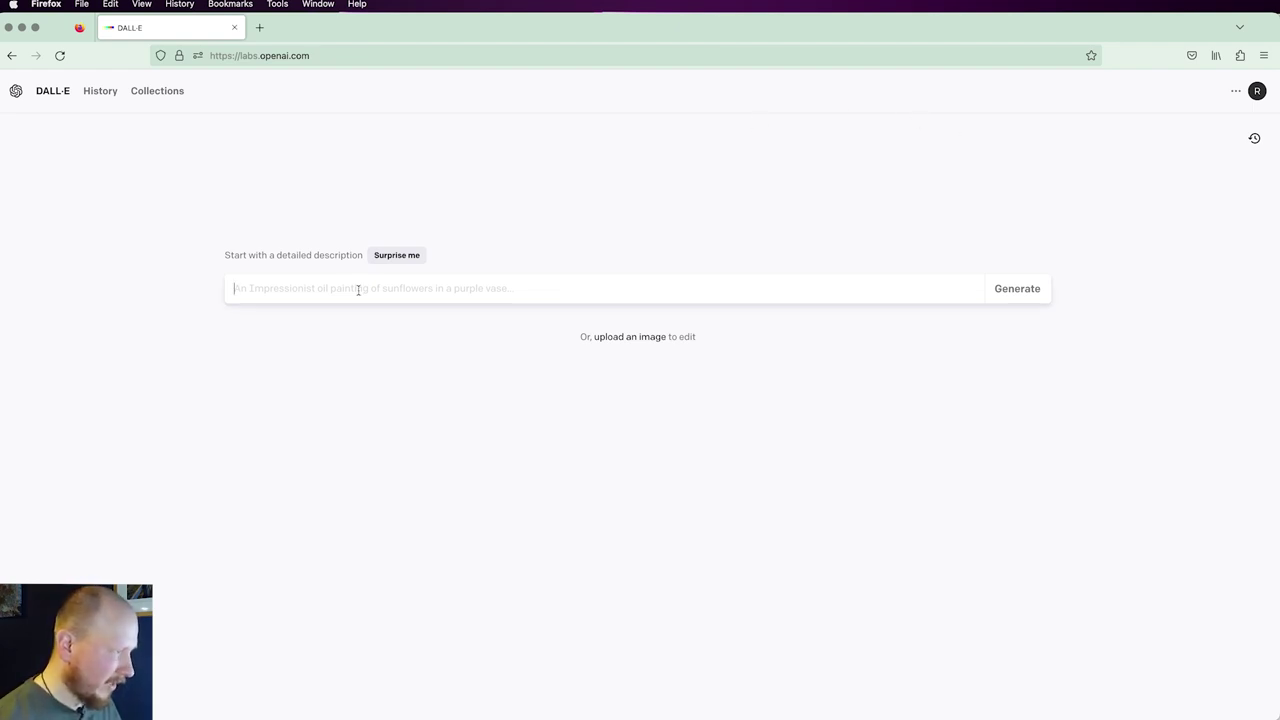
text(fogg)
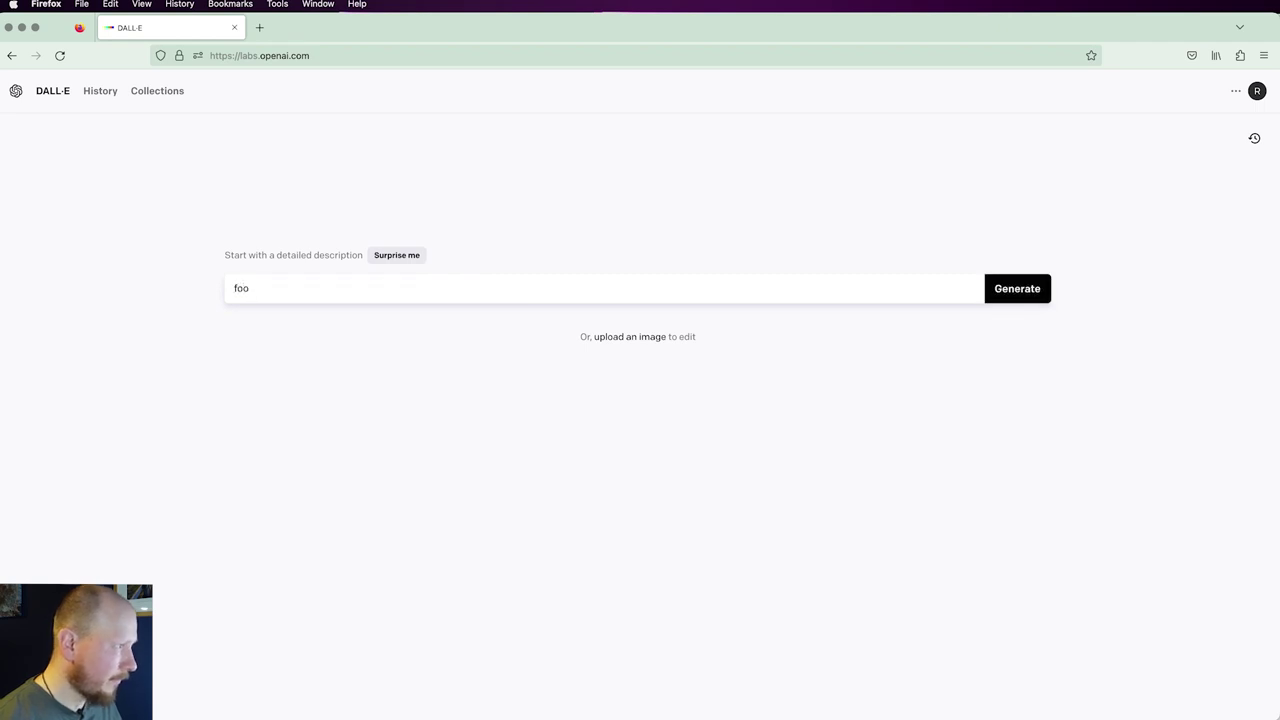
text(y a)
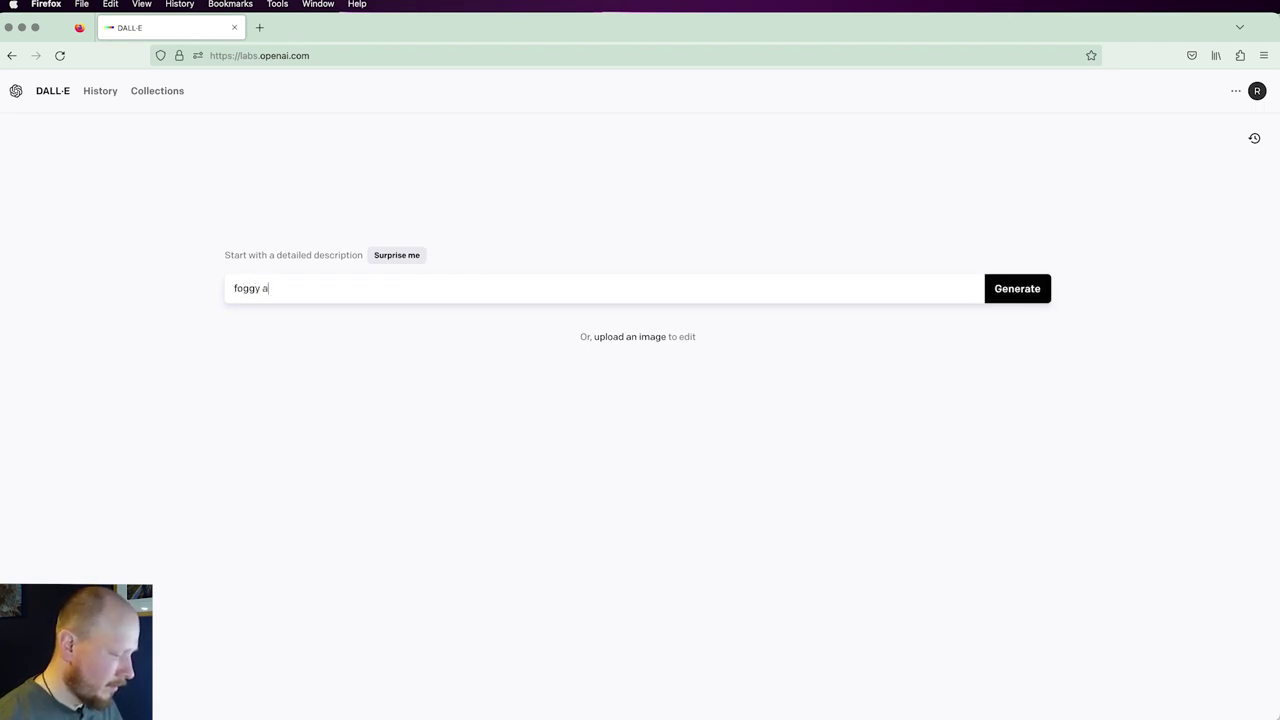
text(tmospheric w)
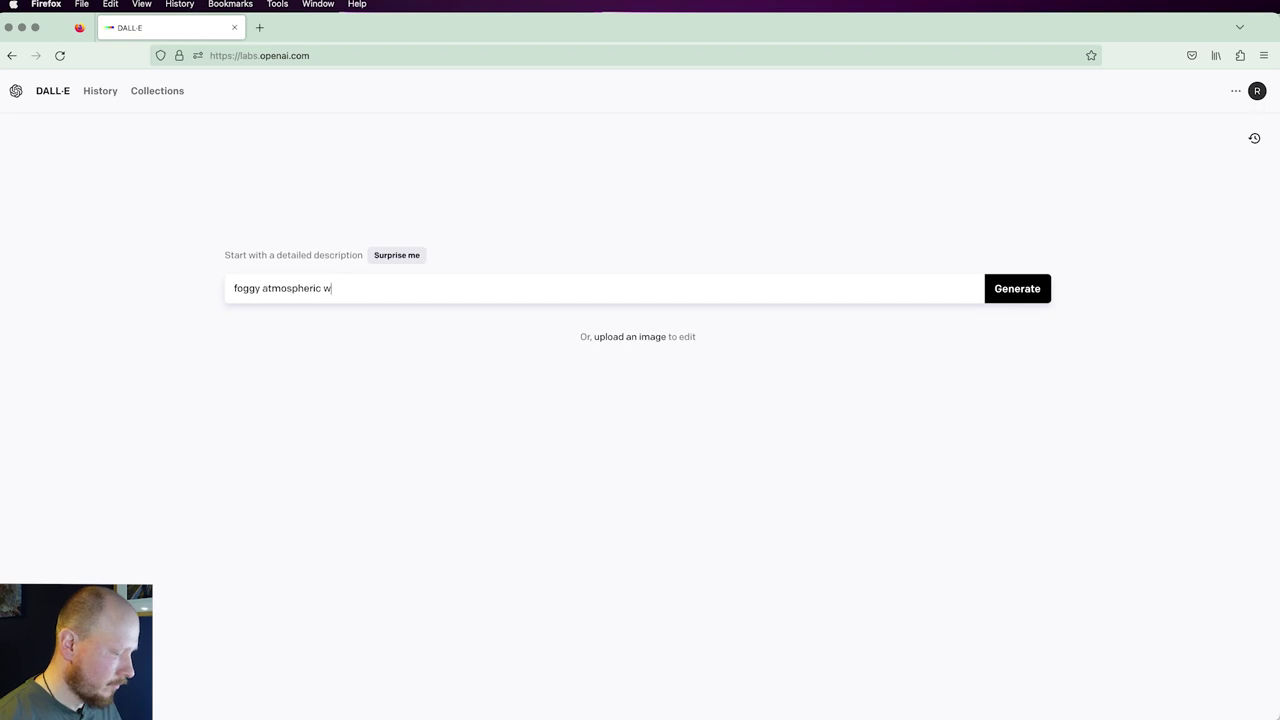
text(oodland s)
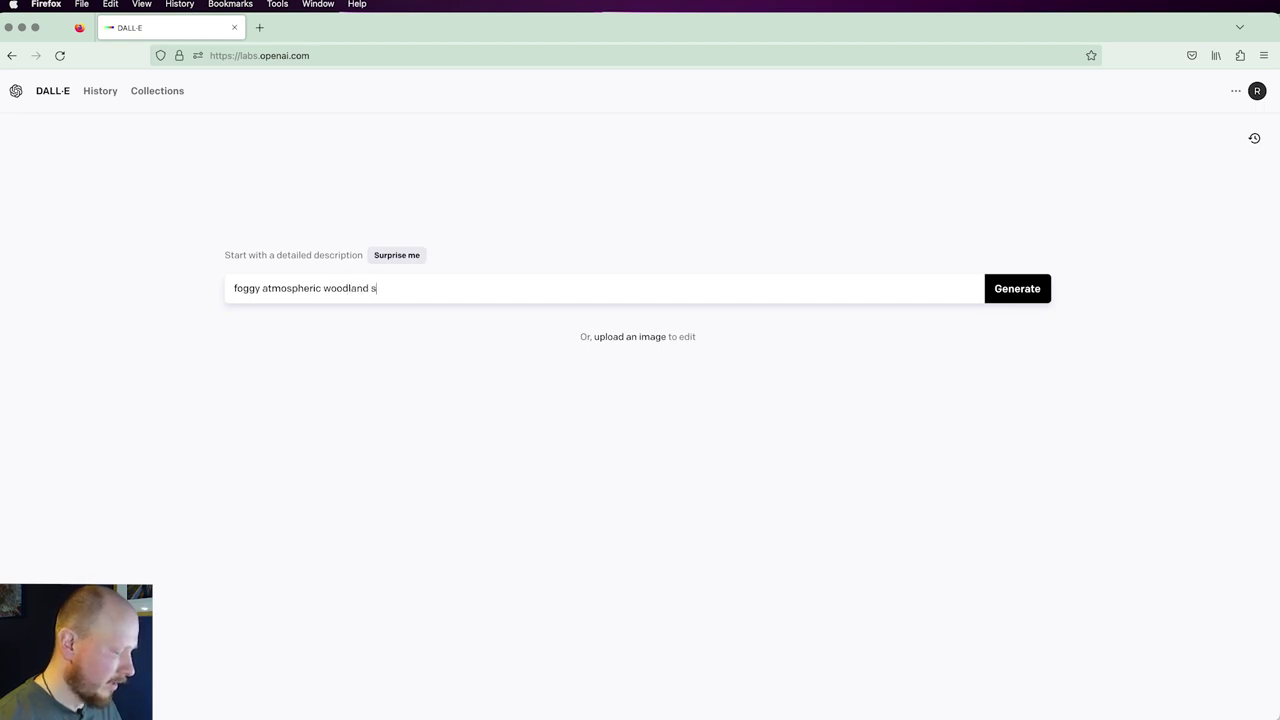
text(cene with co)
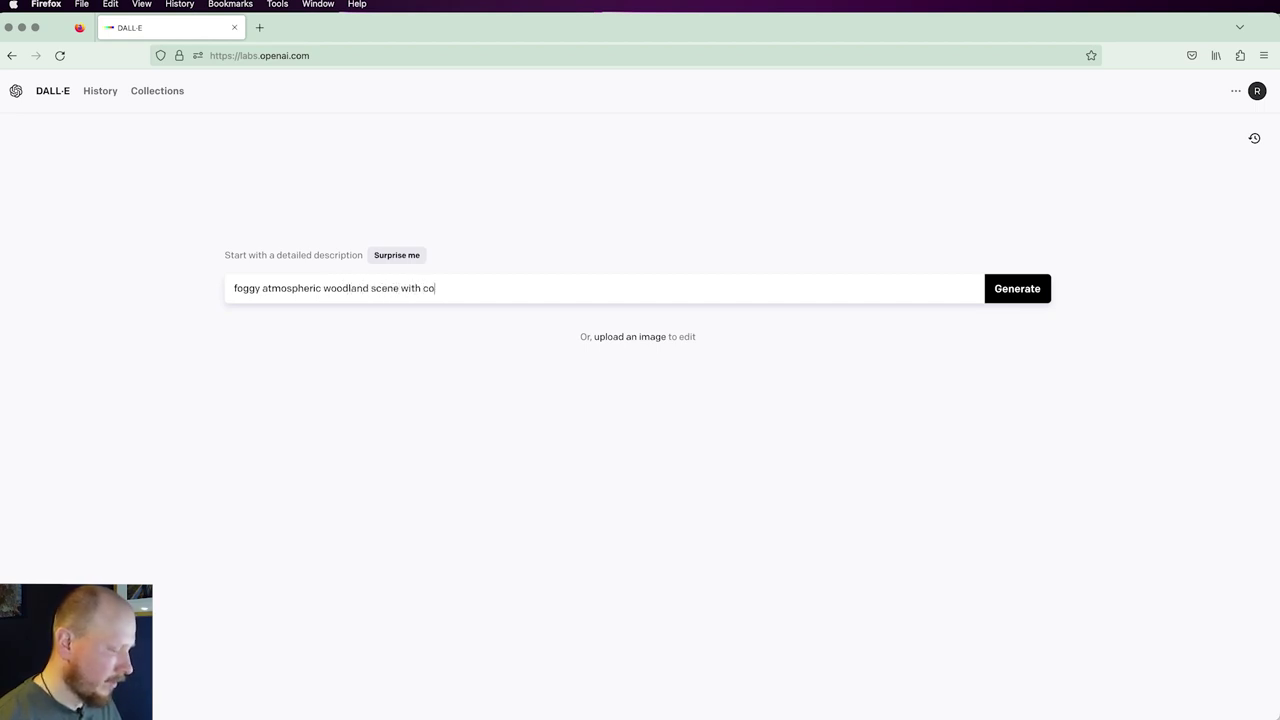
text(ld blue tones)
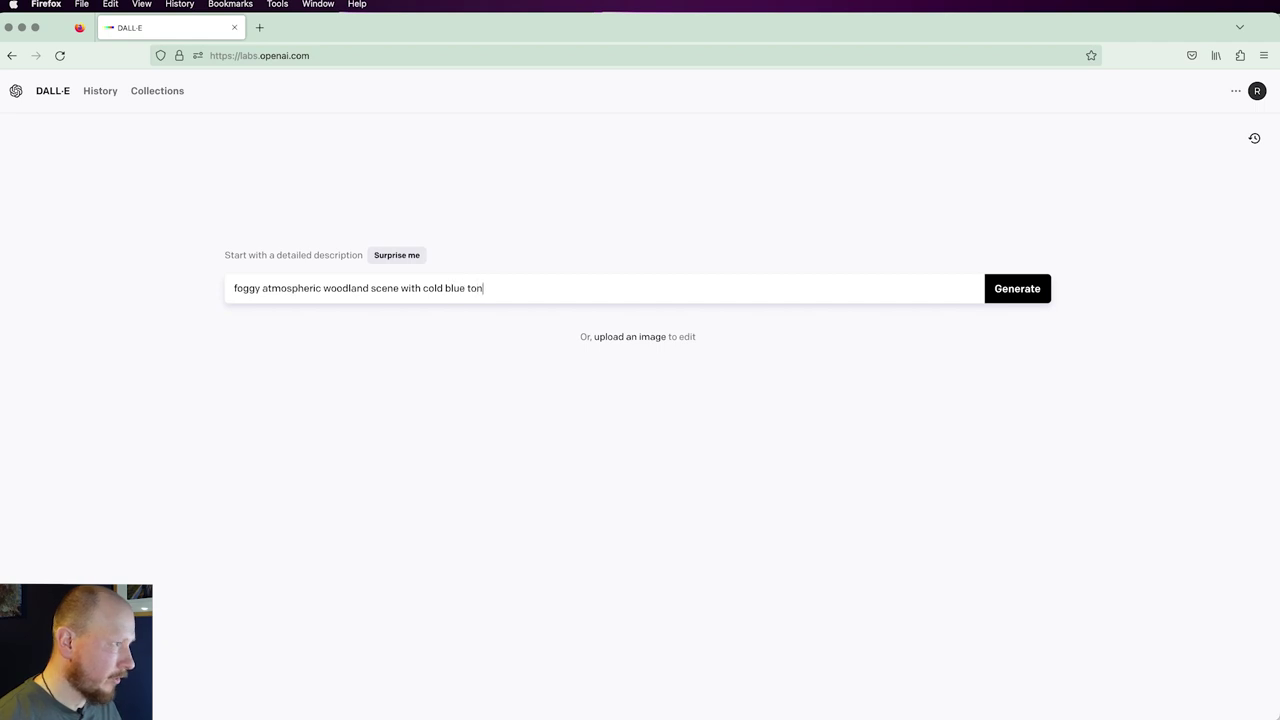
click(1026, 288)
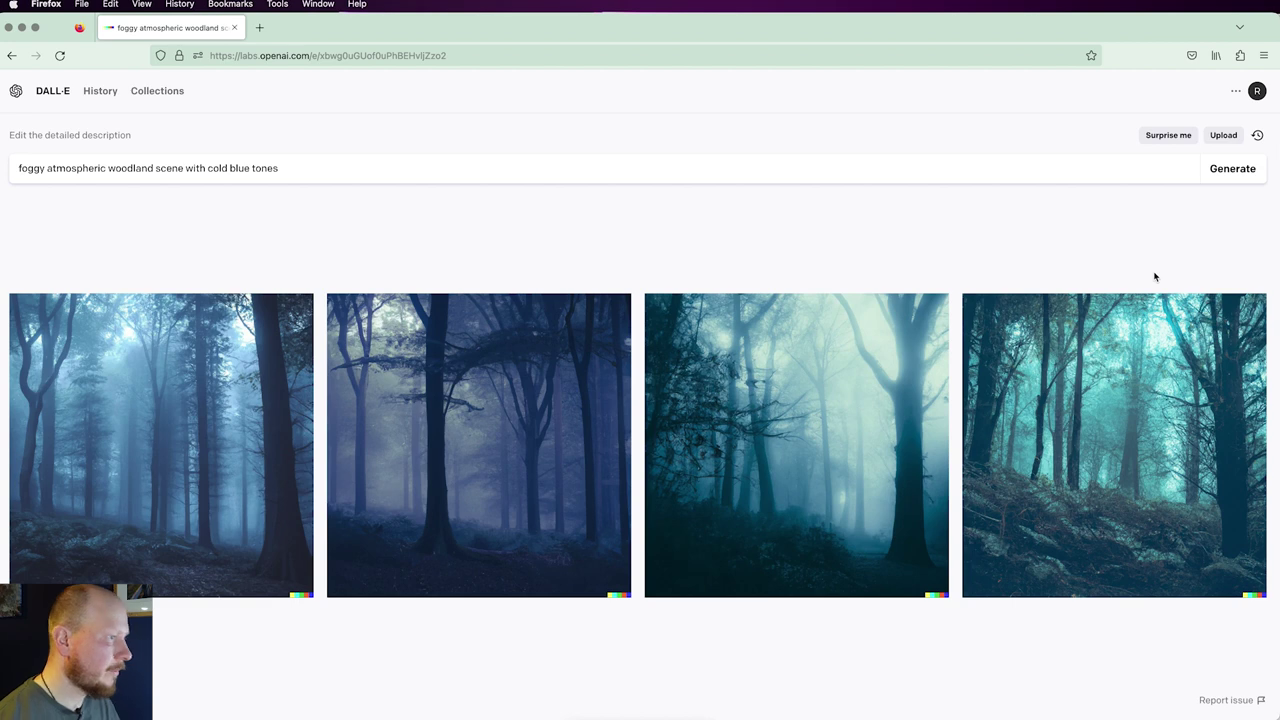
- View each of the four foggy woodland generations full size, then return to the grid
click(282, 390)
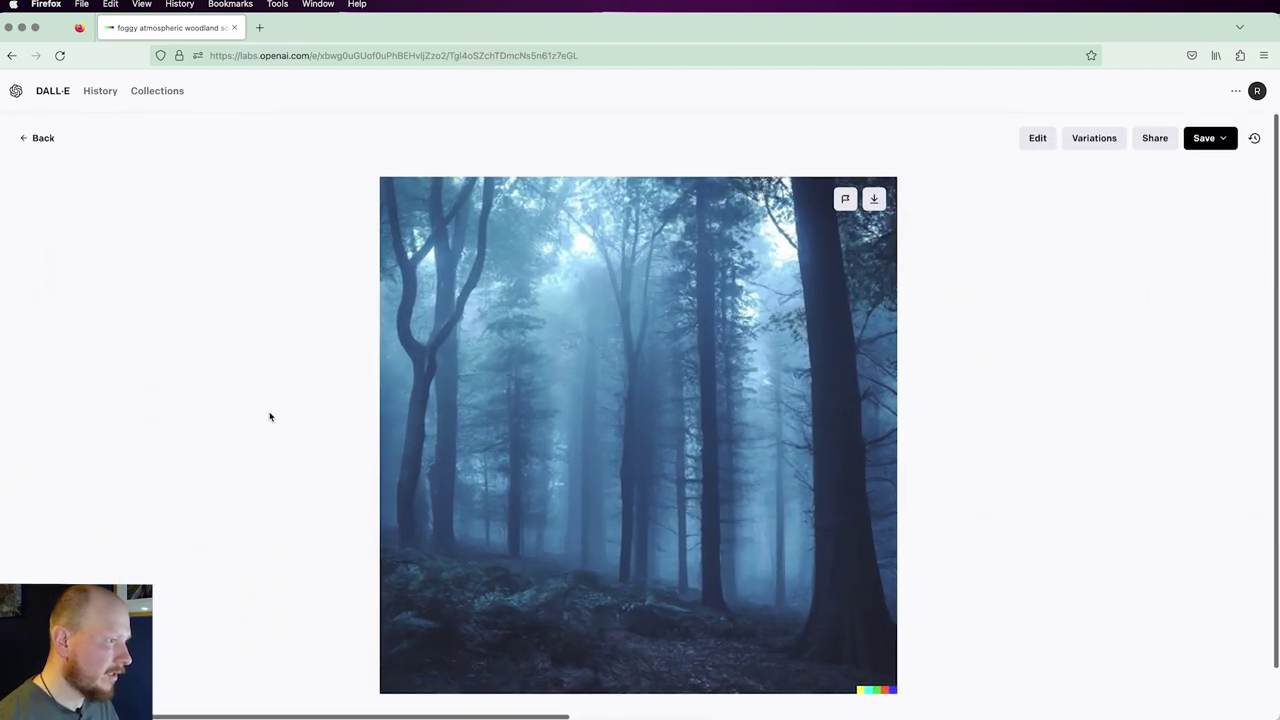
click(1255, 434)
click(1255, 434)
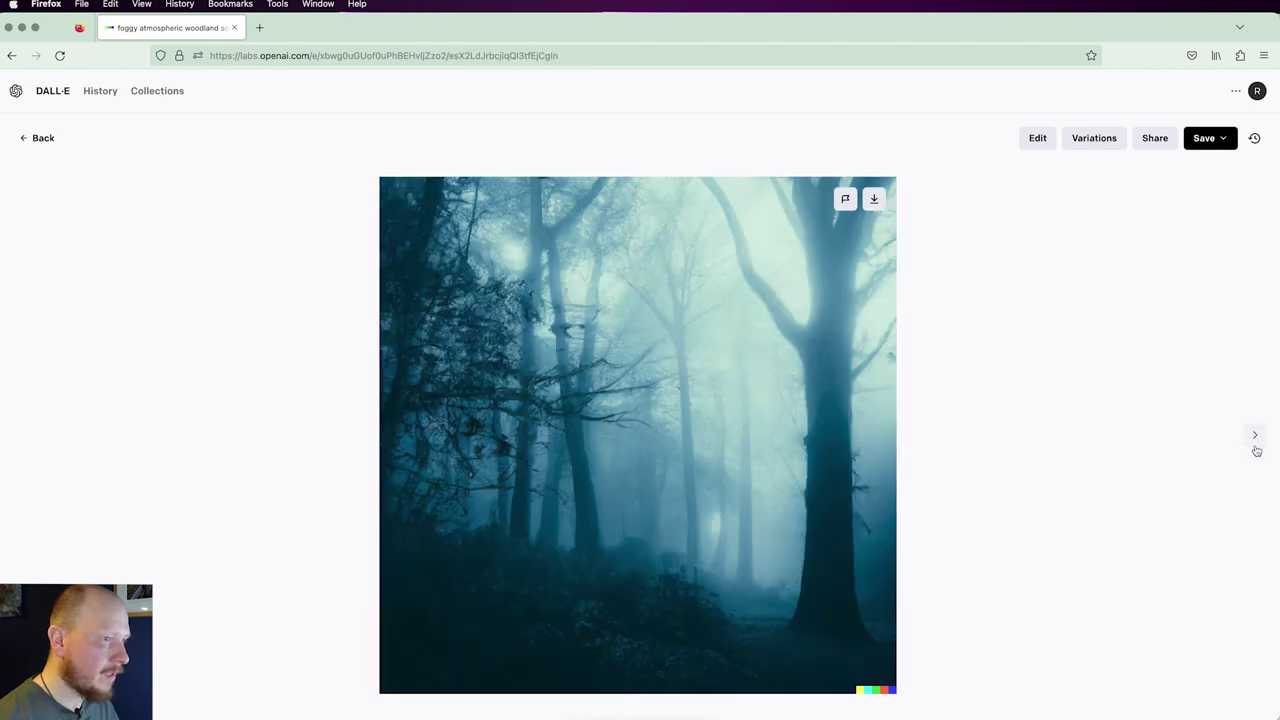
click(1255, 434)
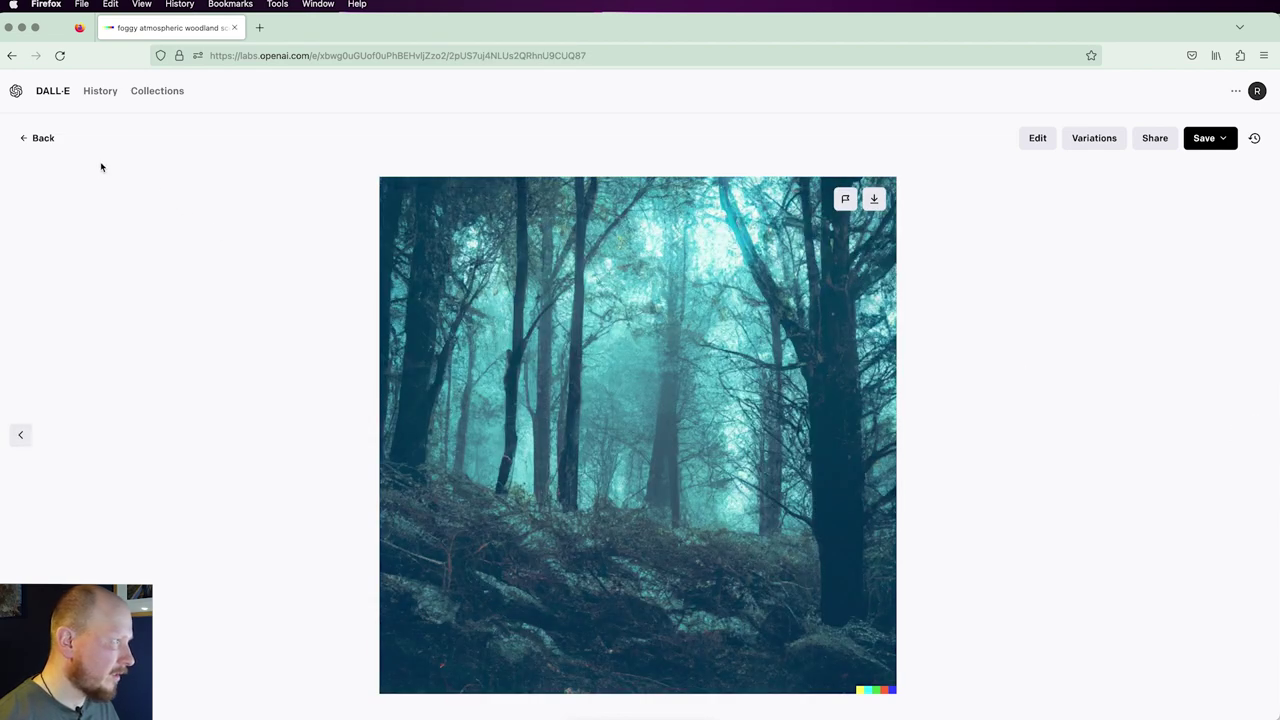
click(45, 138)
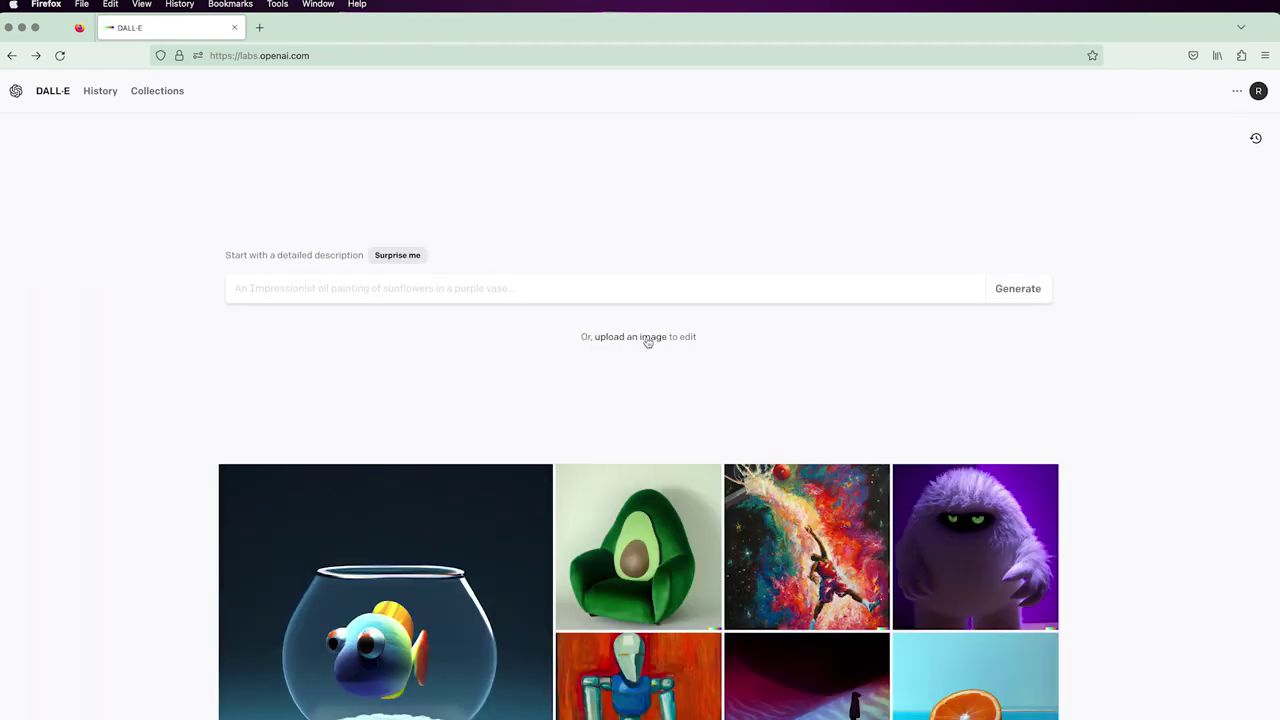
- Upload the sunset sky photo, accept the square crop, and generate variations
click(646, 339)
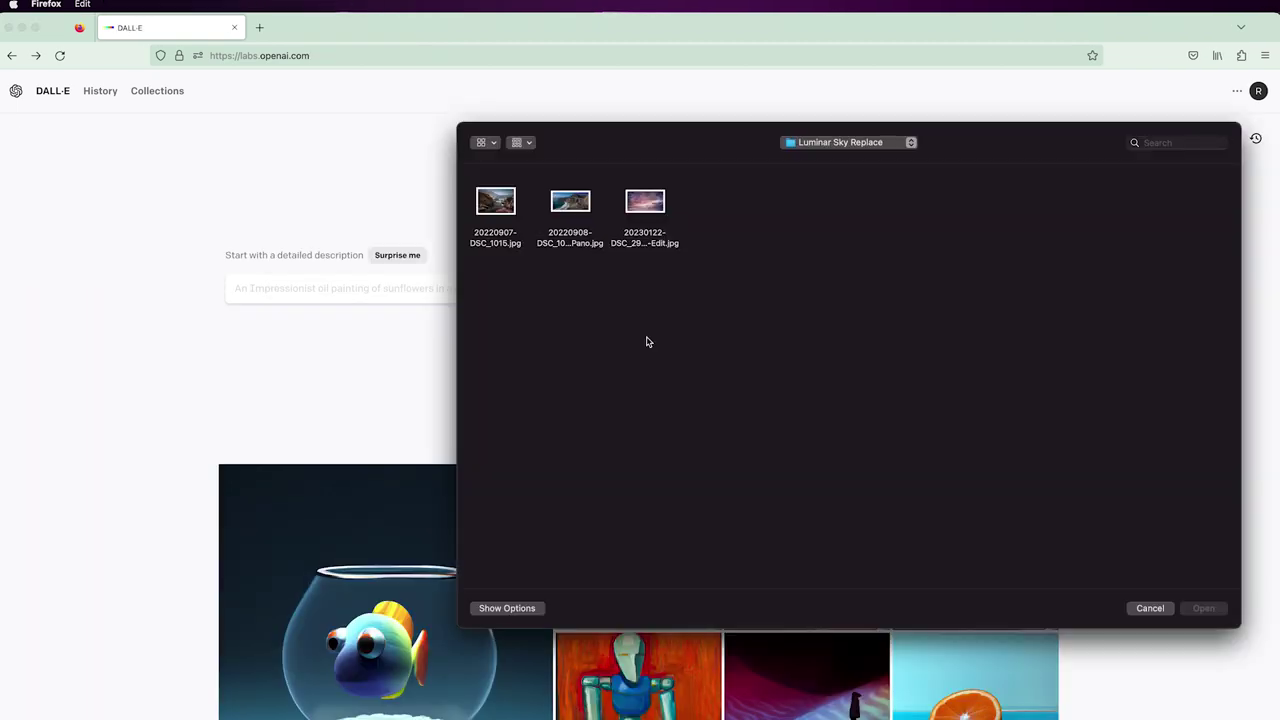
double_click(645, 201)
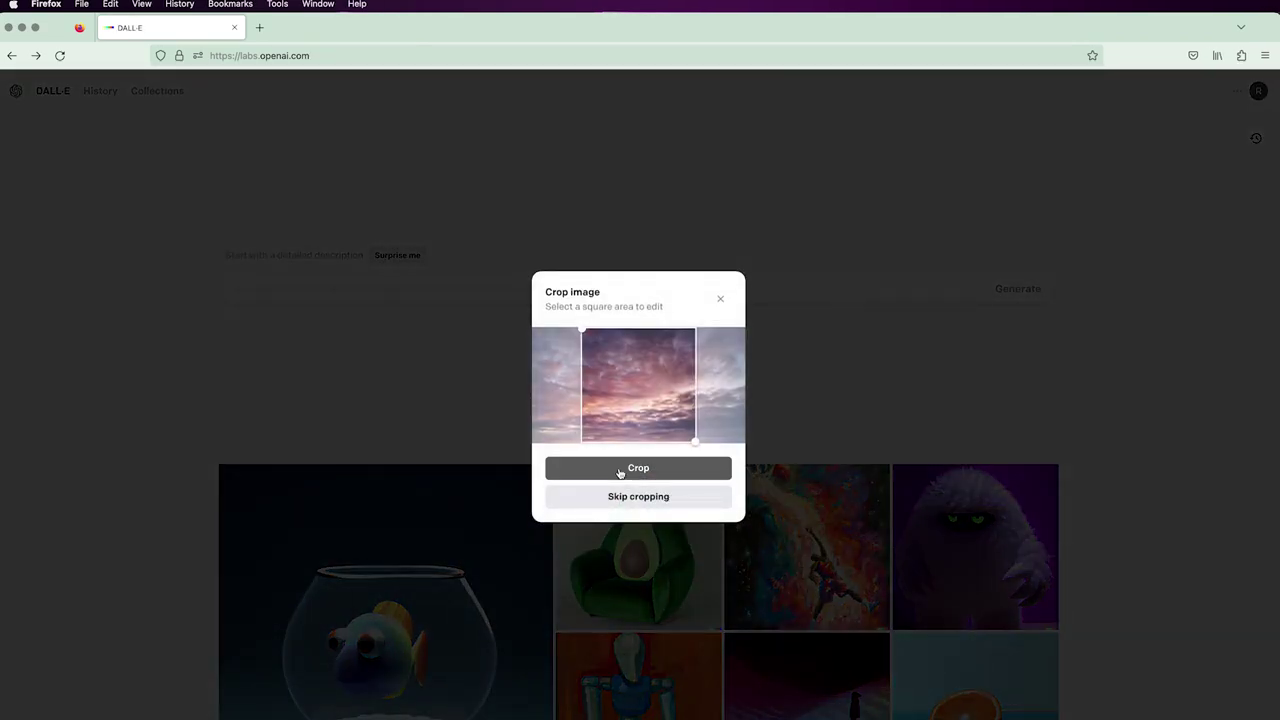
click(620, 470)
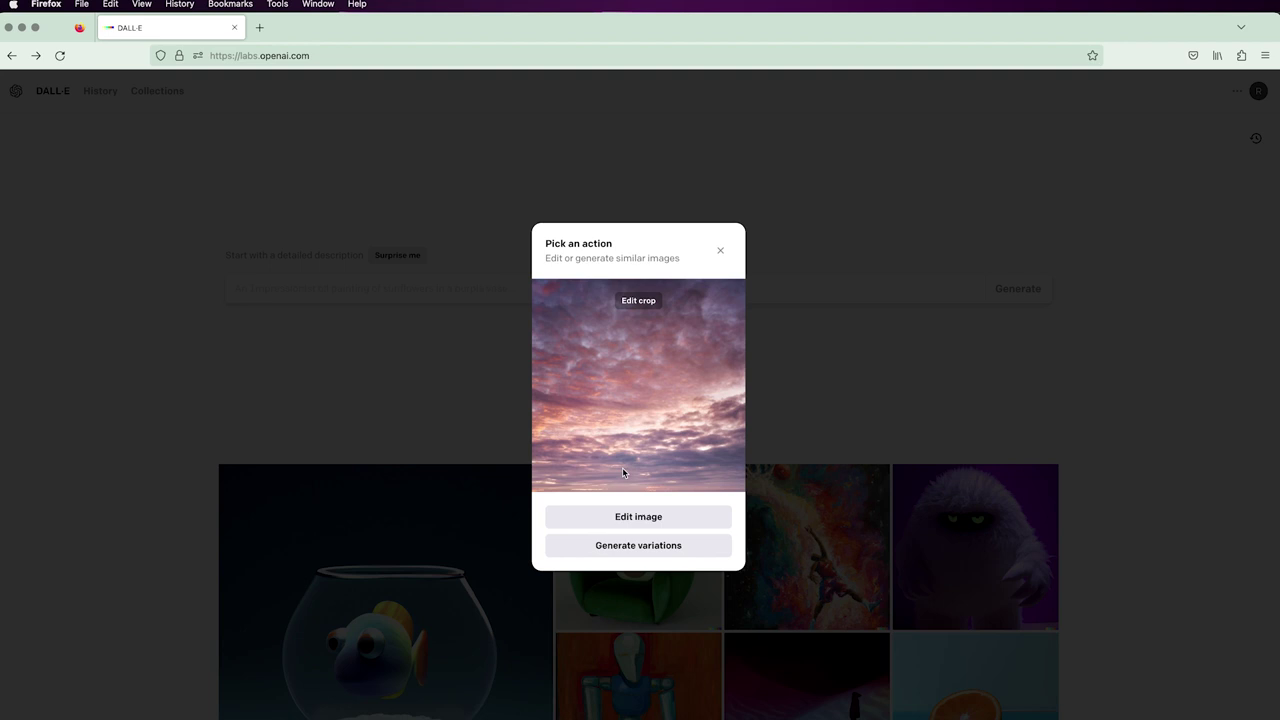
click(638, 545)
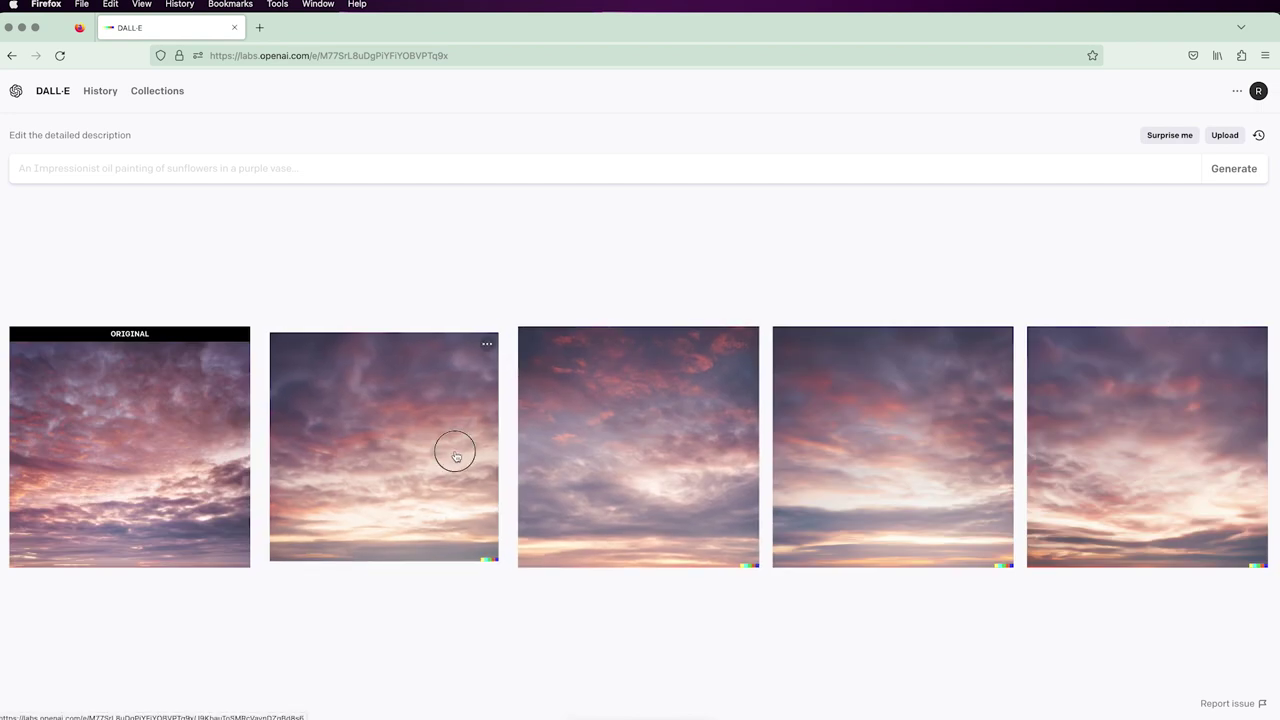
- Step forward and back through the sky variations at full size
click(455, 455)
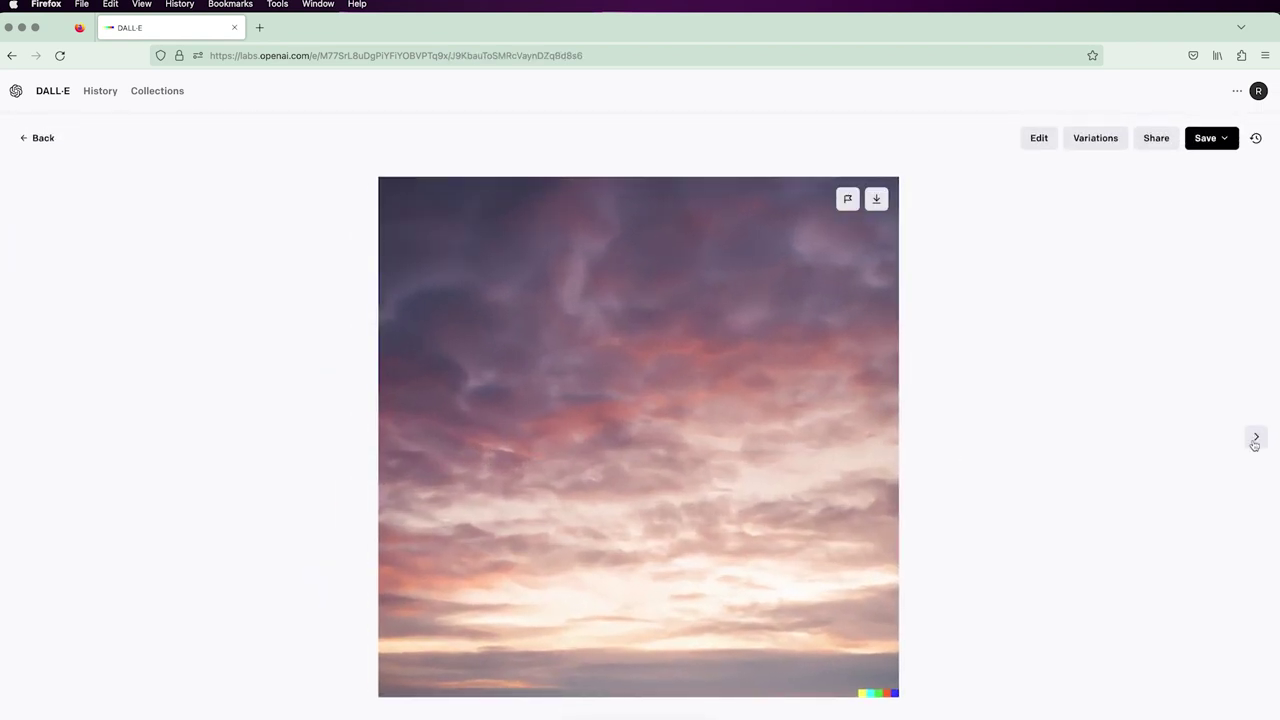
click(1255, 440)
click(1255, 441)
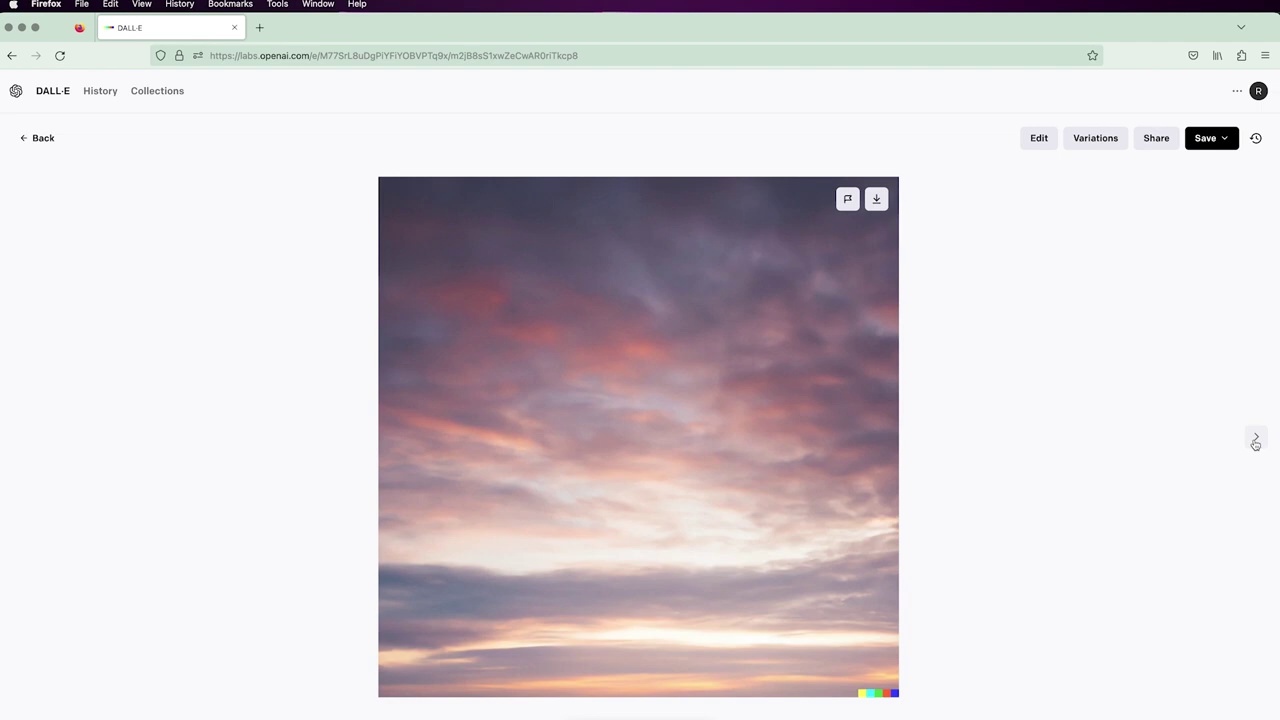
click(1255, 441)
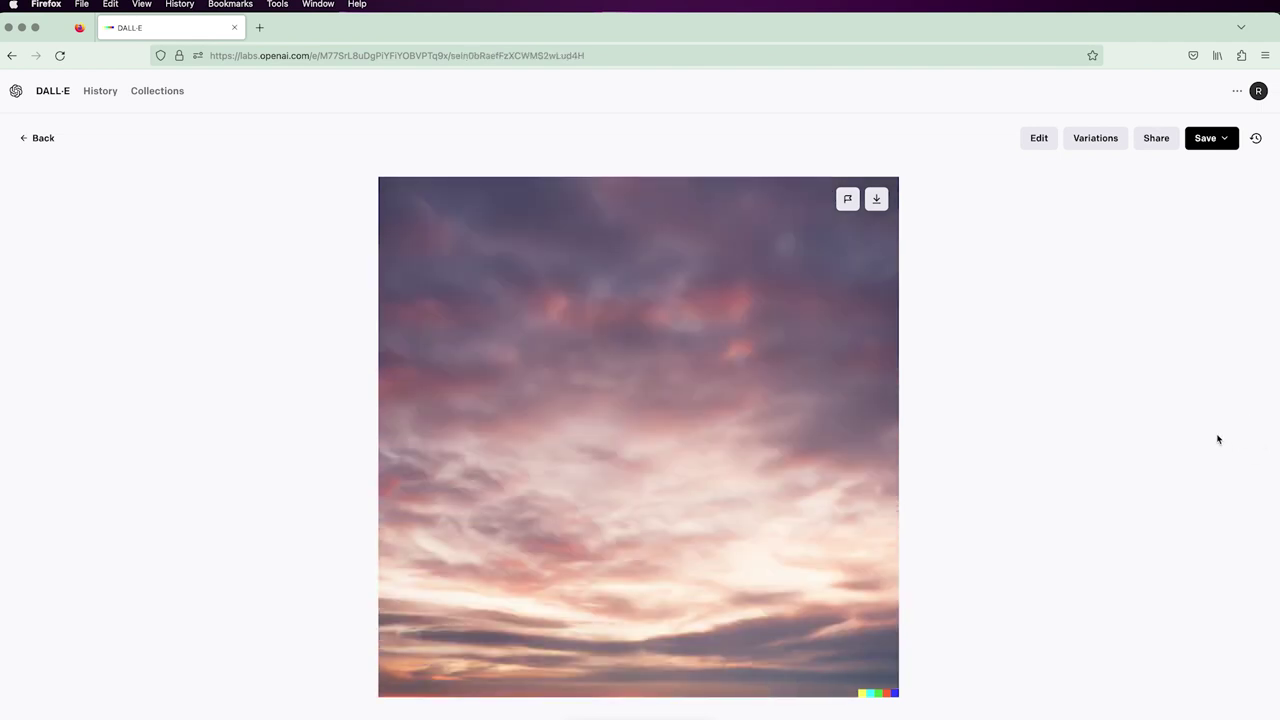
click(21, 433)
click(21, 433)
click(20, 434)
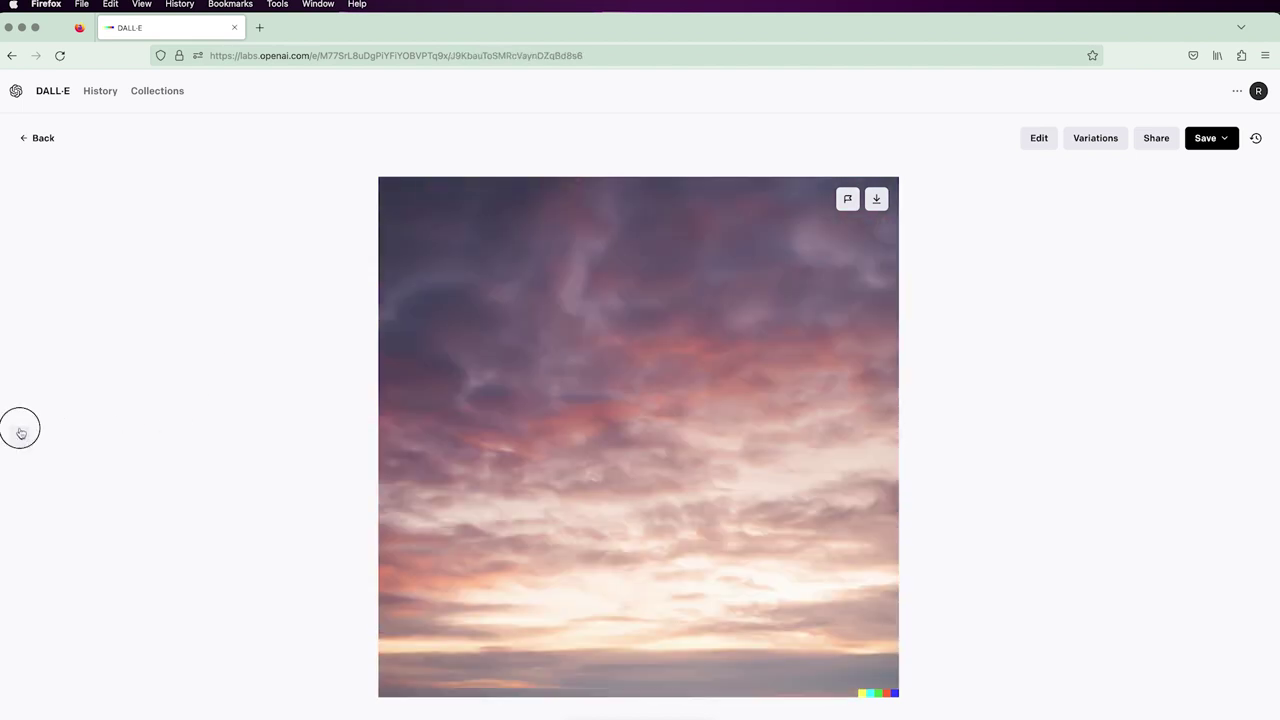
click(20, 430)
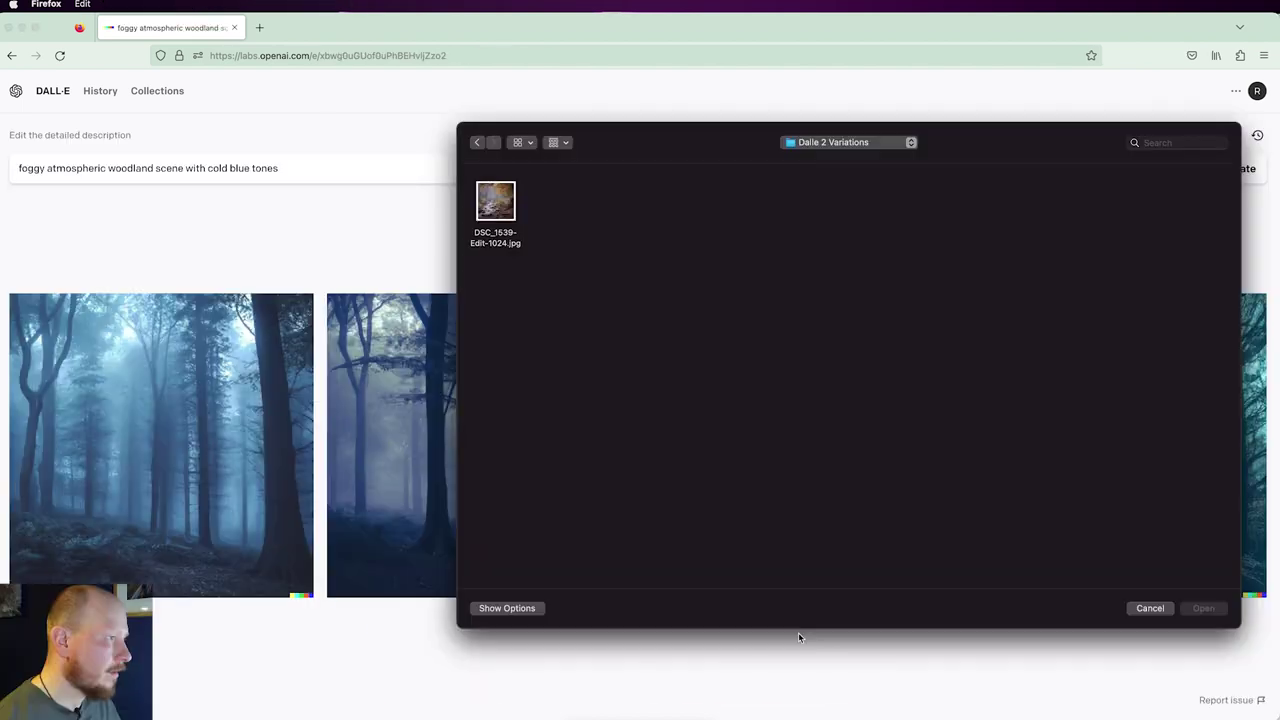
- Preview and upload DSC_1539-Edit-1024.jpg, accept the square crop, and generate its variations
click(502, 212)
key(space)
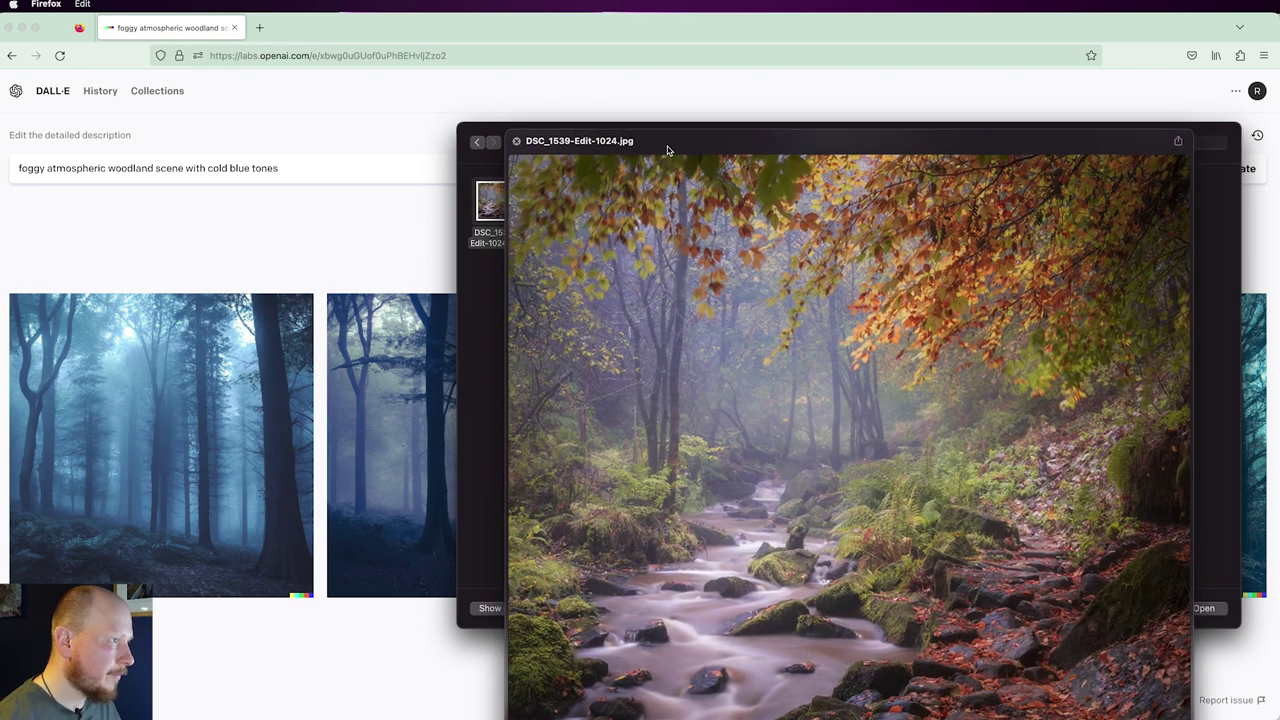
drag(615, 137, 415, 24)
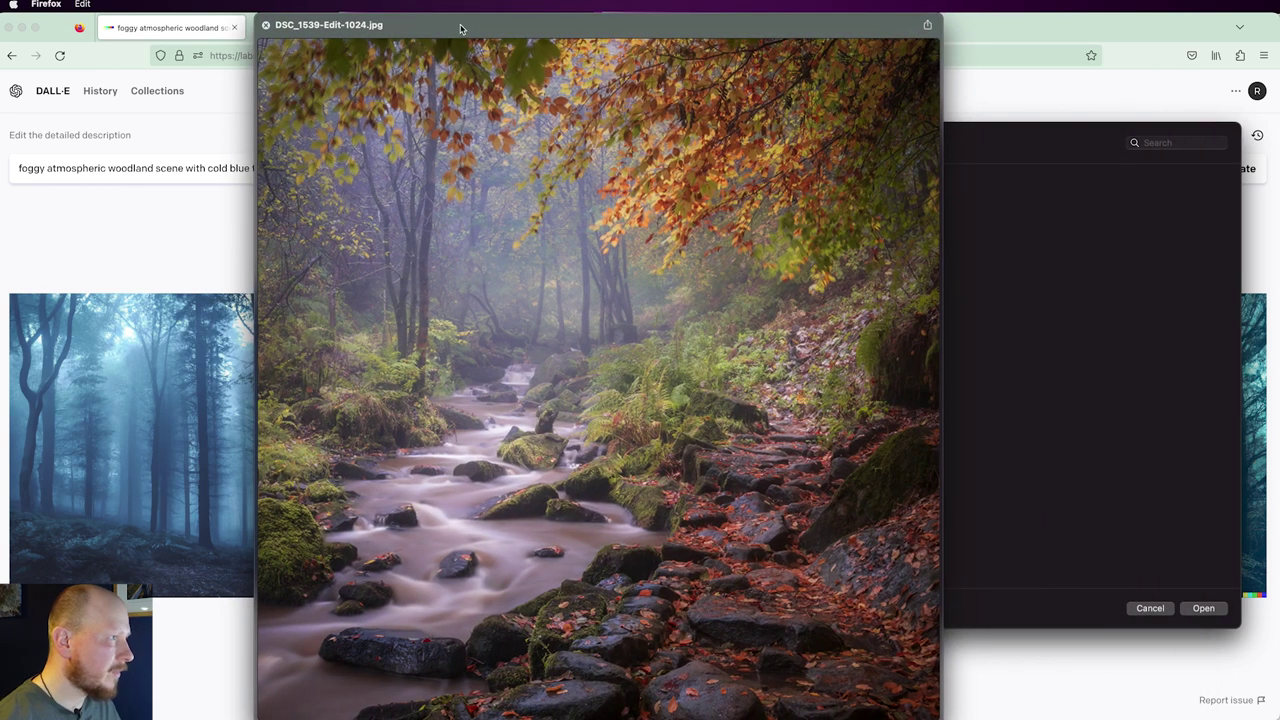
key(space)
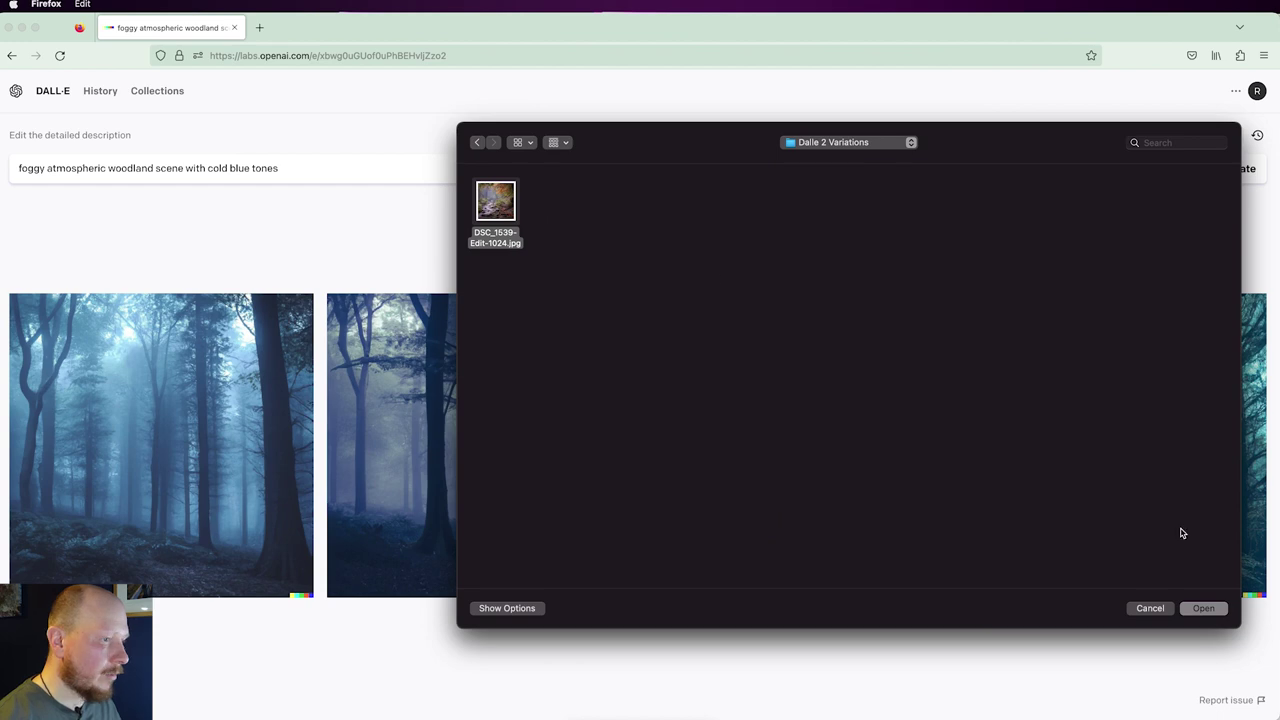
click(1204, 608)
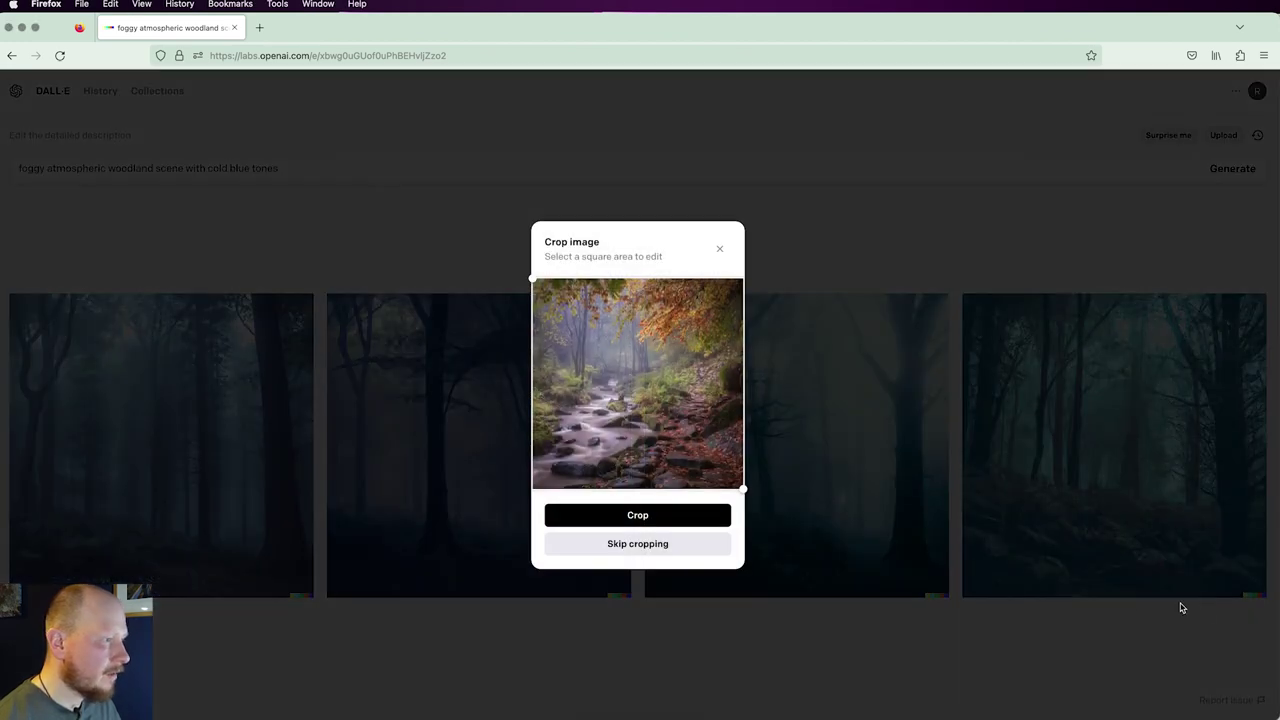
click(650, 527)
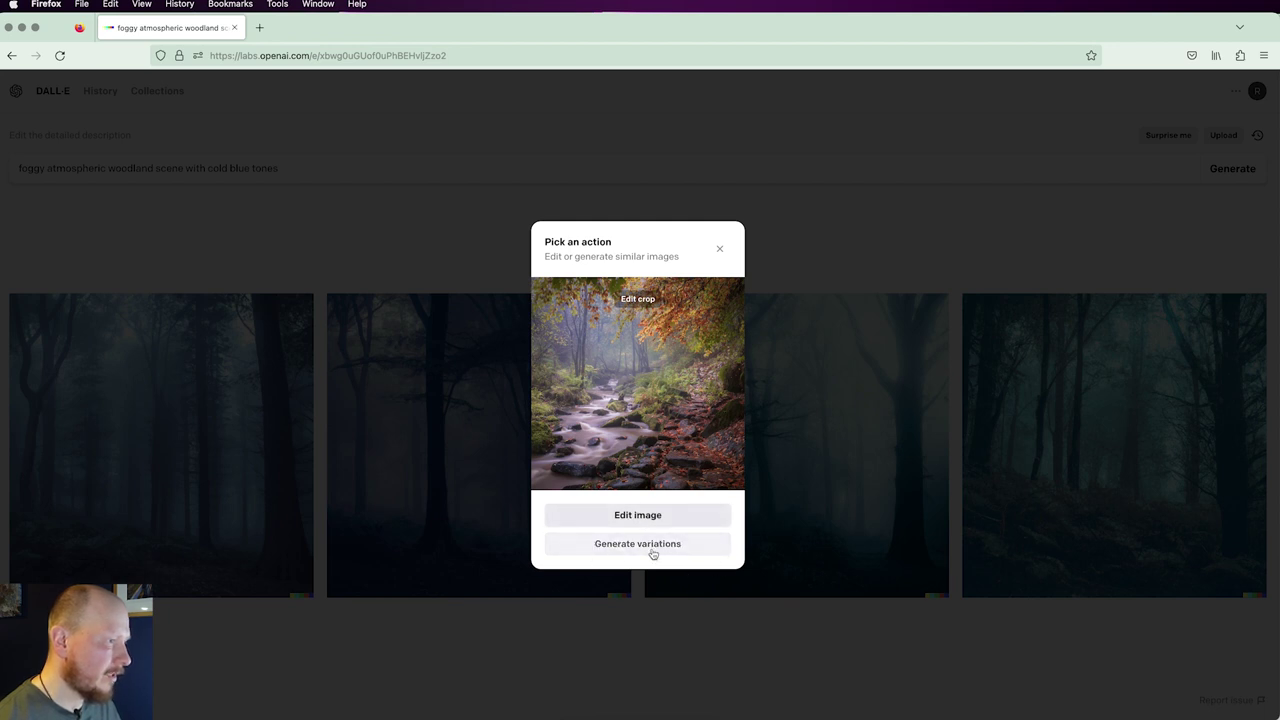
click(652, 548)
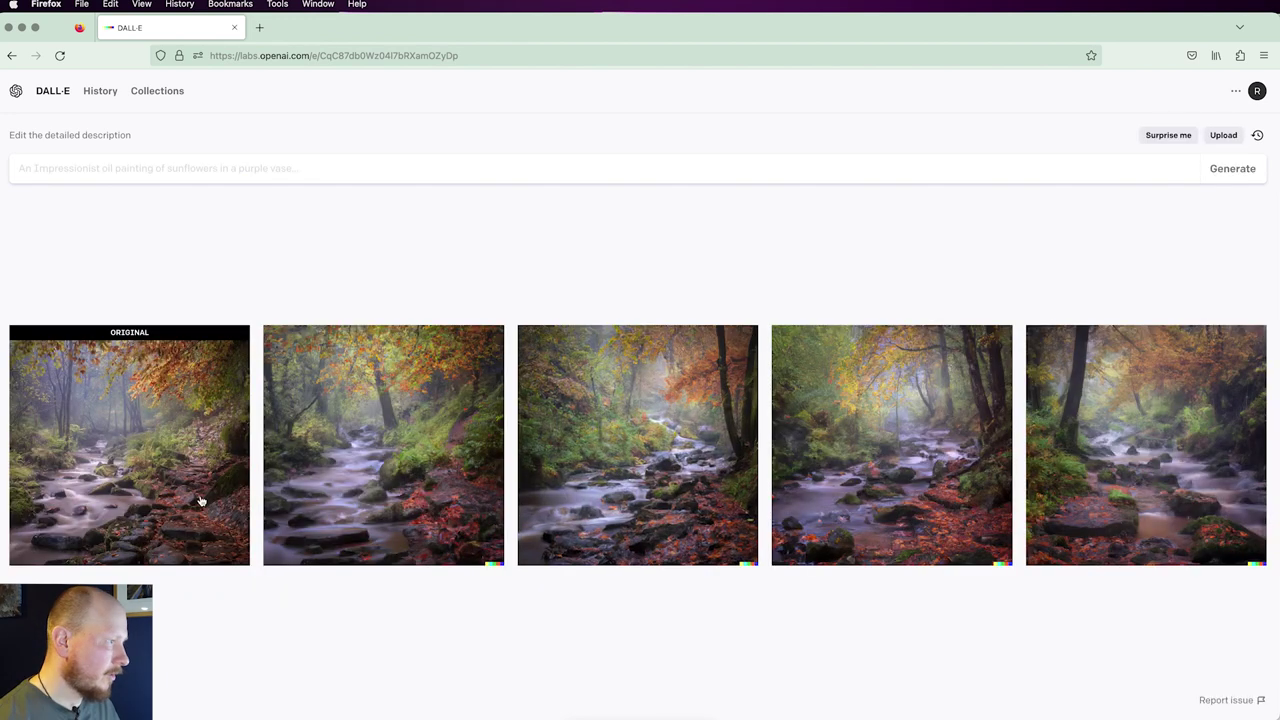
- Open the original stream photo full size and step through each of its variations
click(179, 485)
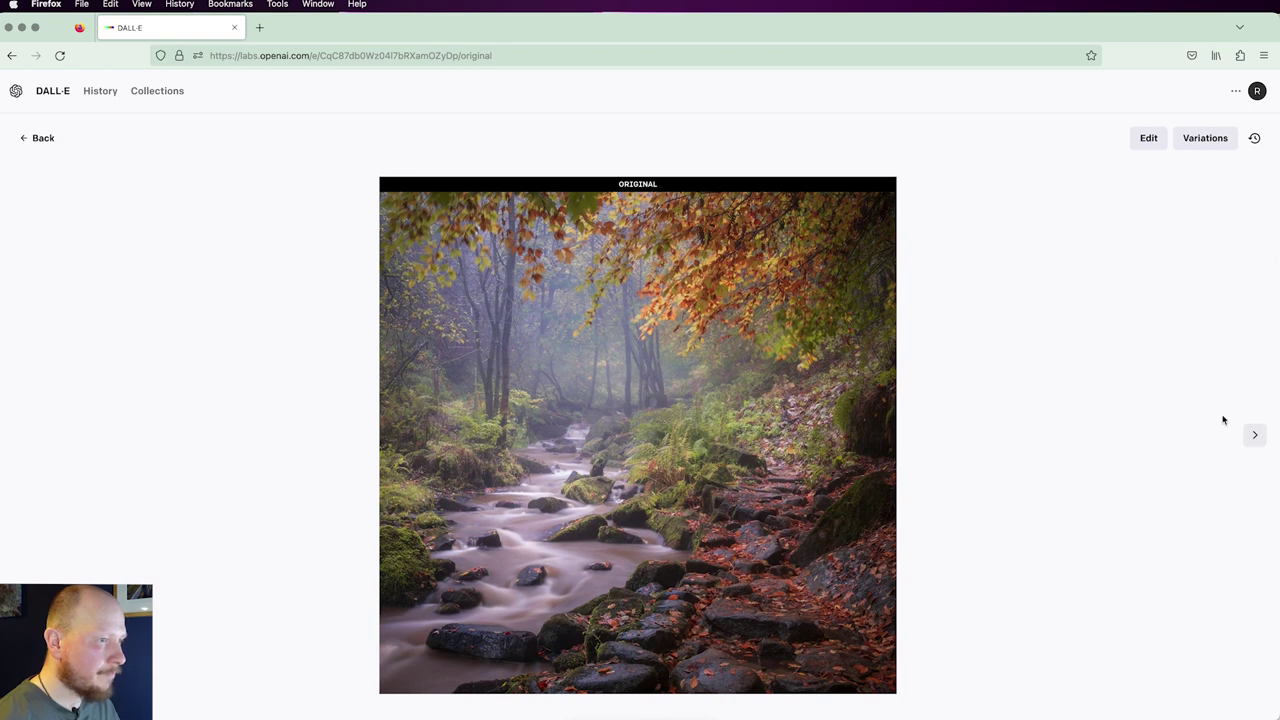
click(1253, 438)
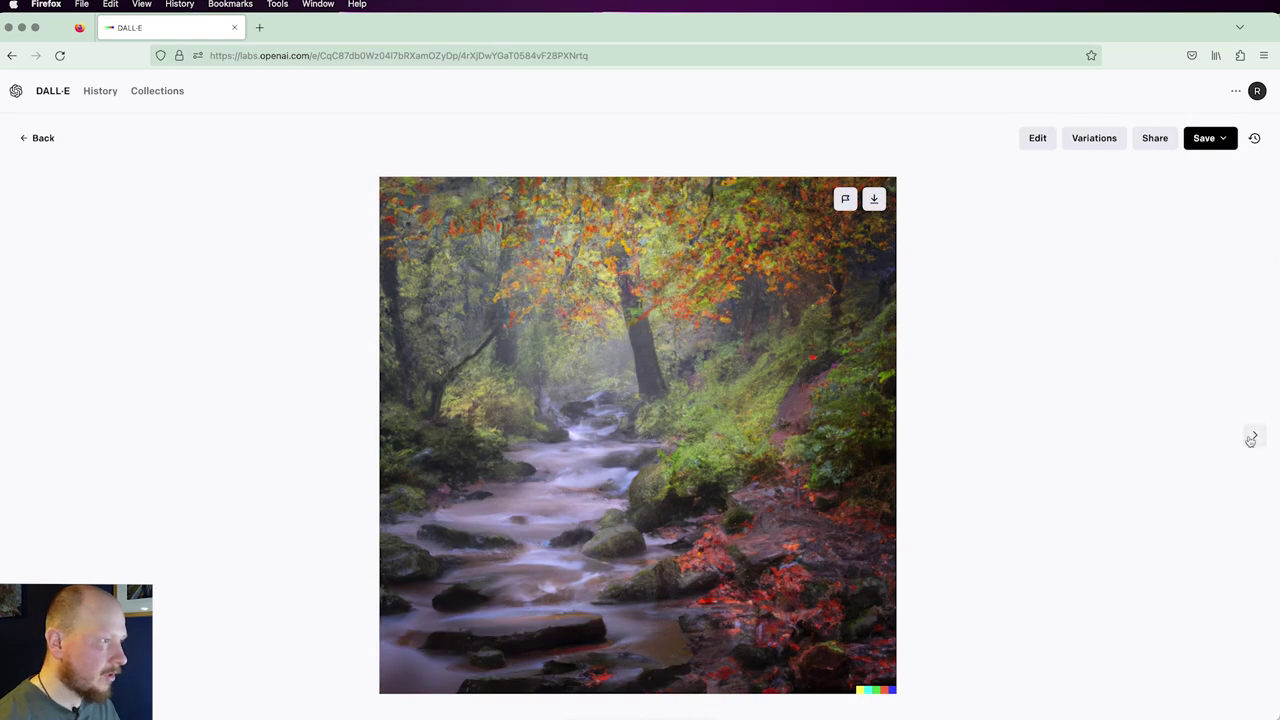
click(1251, 439)
click(1251, 439)
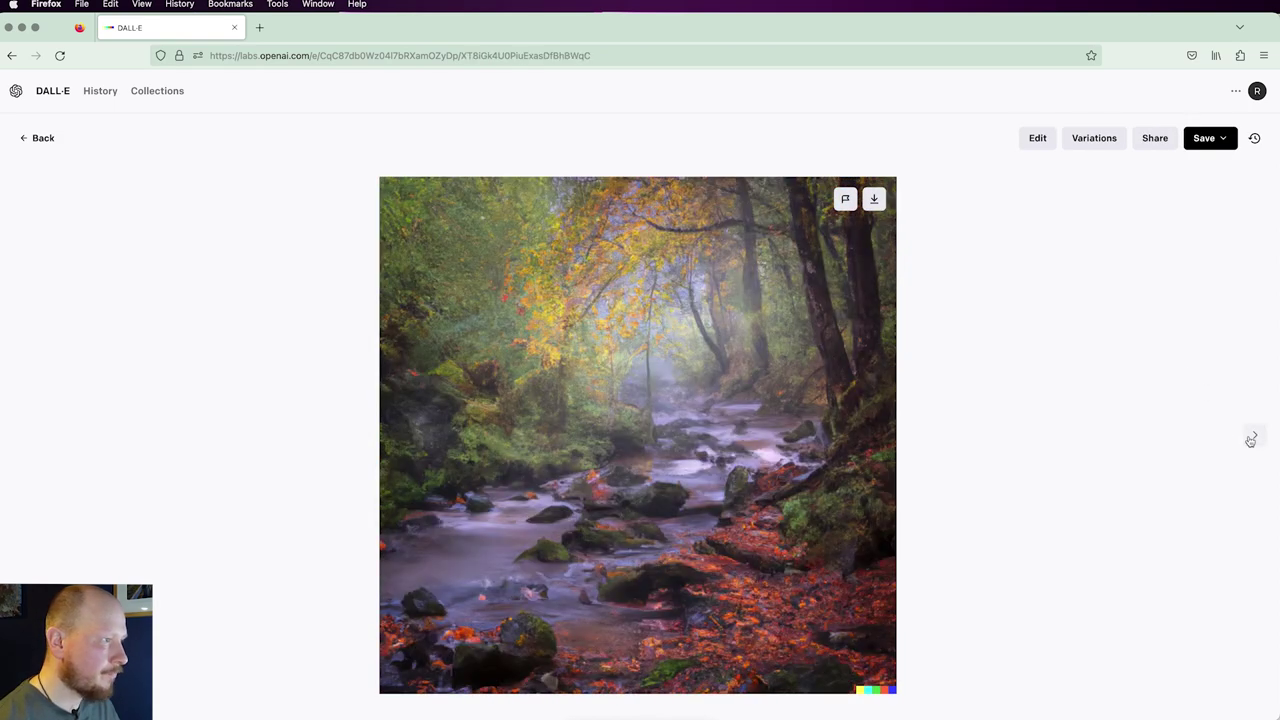
click(1251, 439)
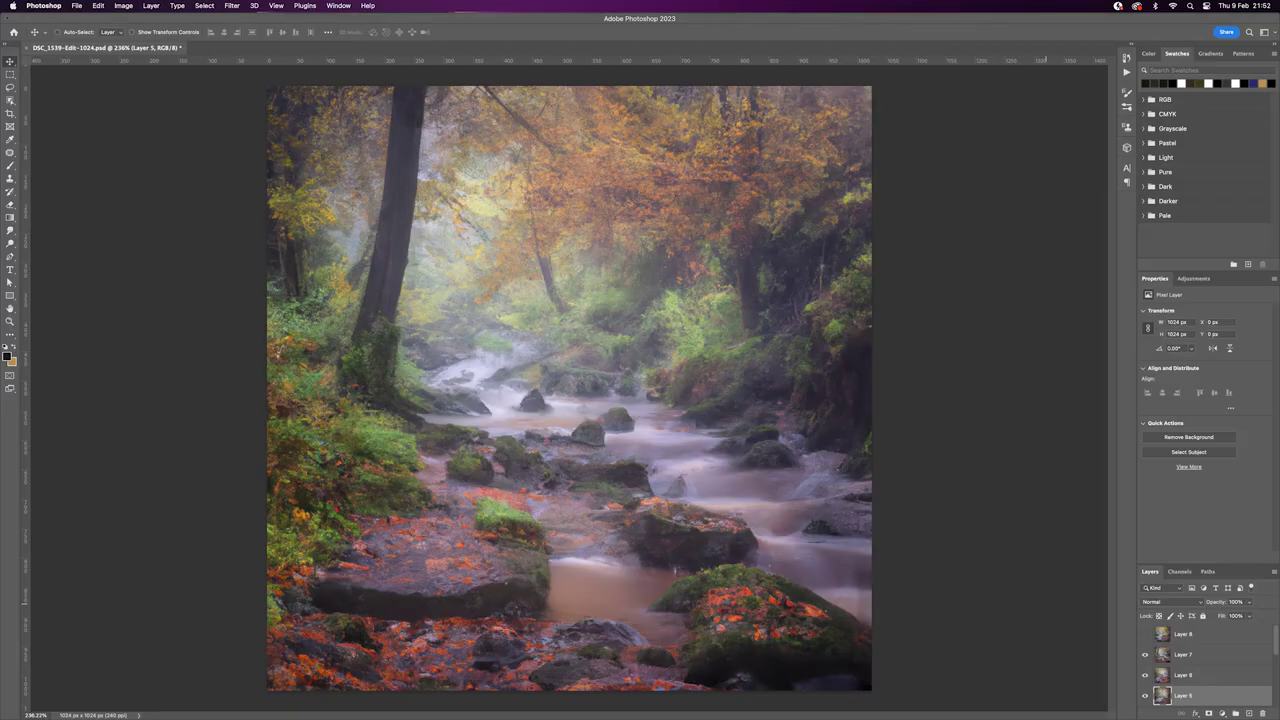
- Hide Layers 8, 7 and 6 in turn, leaving only Layer 5's stream variation visible
click(1145, 634)
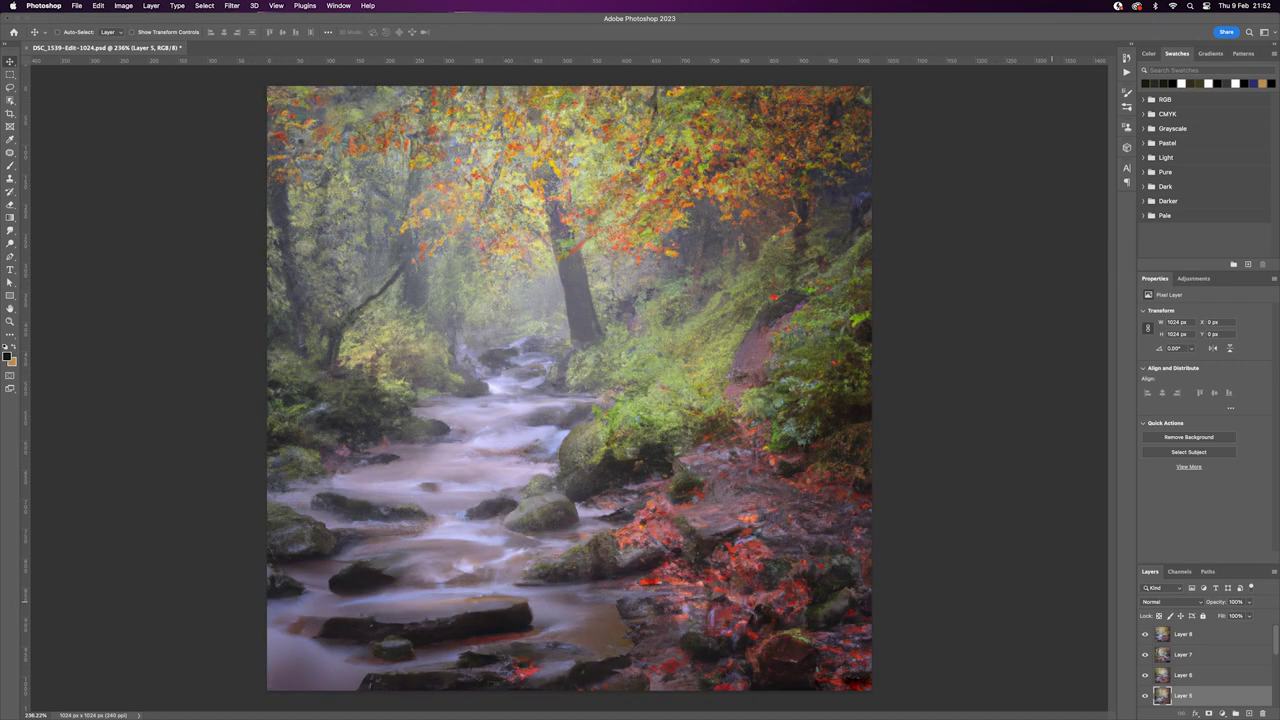
drag(1145, 634, 1145, 654)
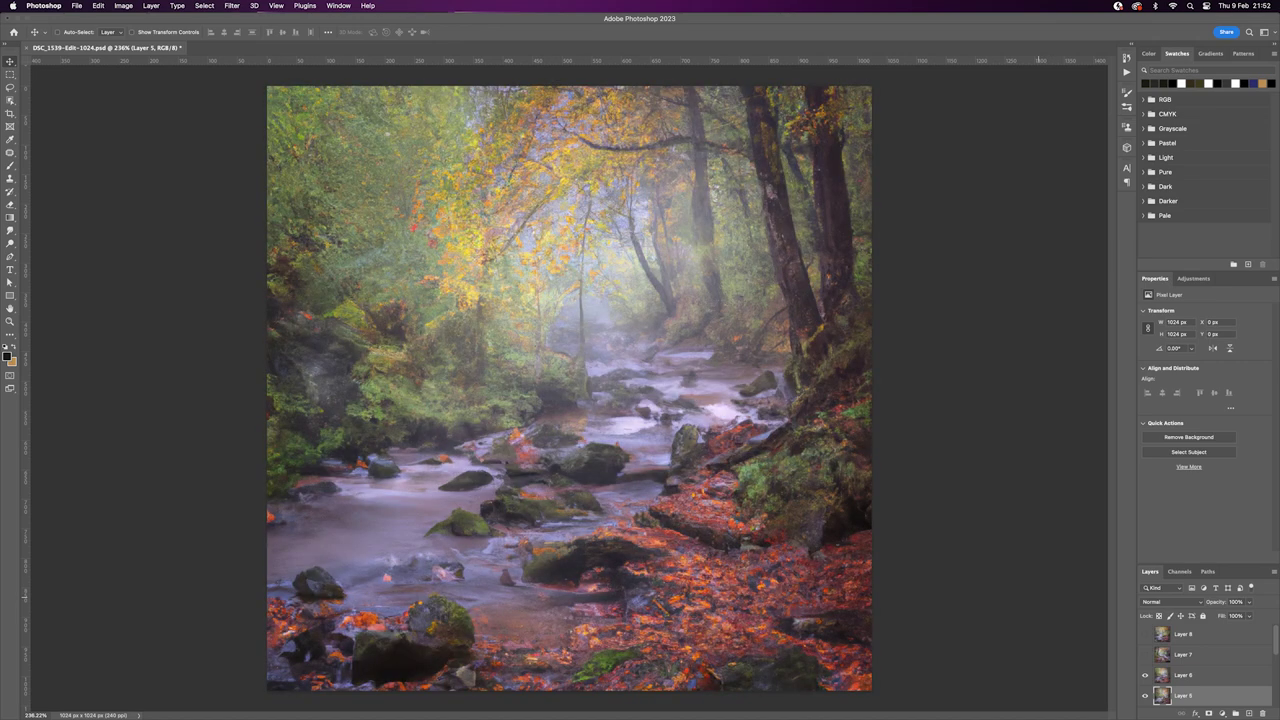
click(1145, 675)
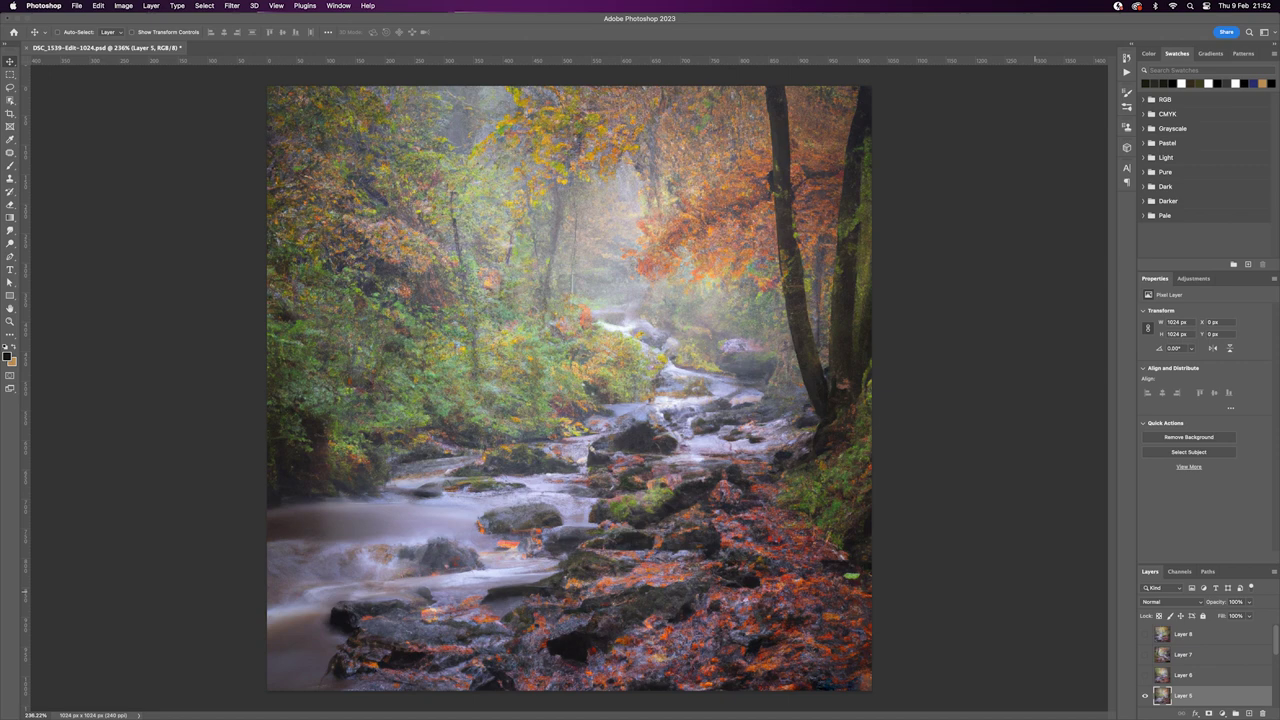